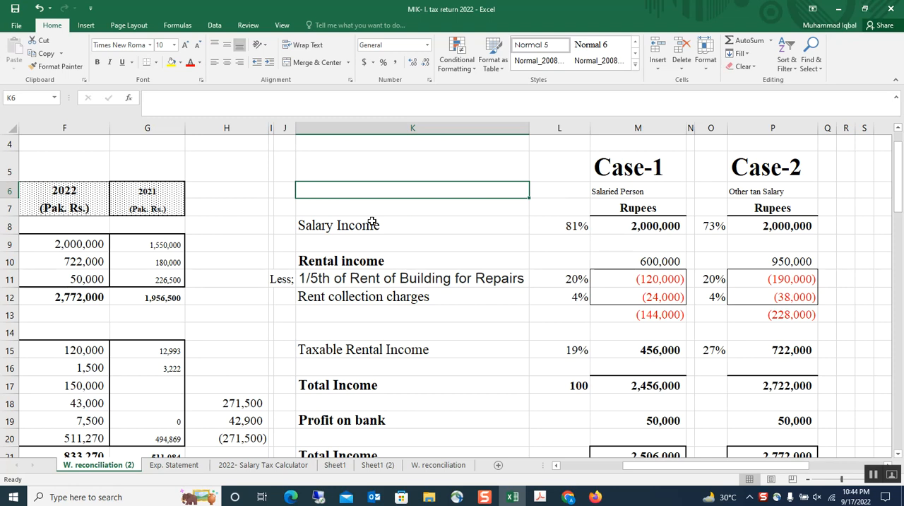
# Step: Review the salary, taxable rental and bank profit rows of the Case-1 and Case-2 income computation
pyautogui.scroll(-1, 448, 258)
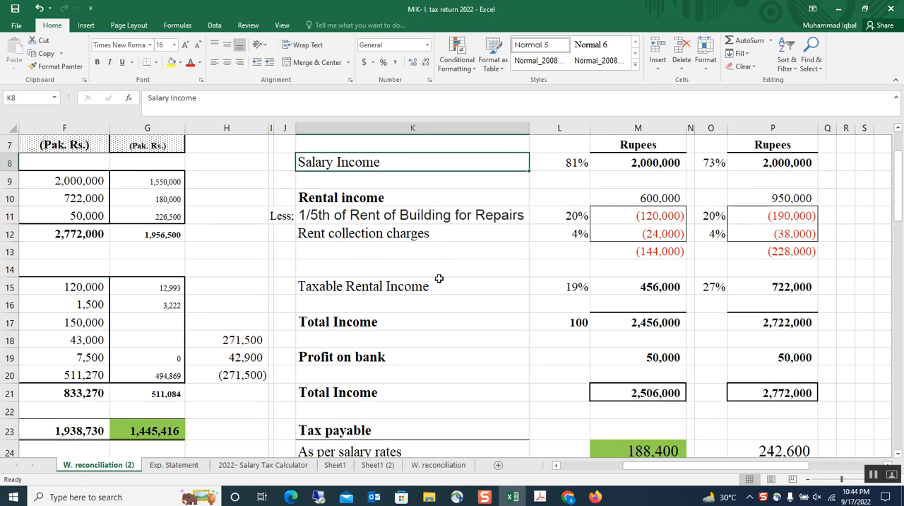
pyautogui.click(413, 284)
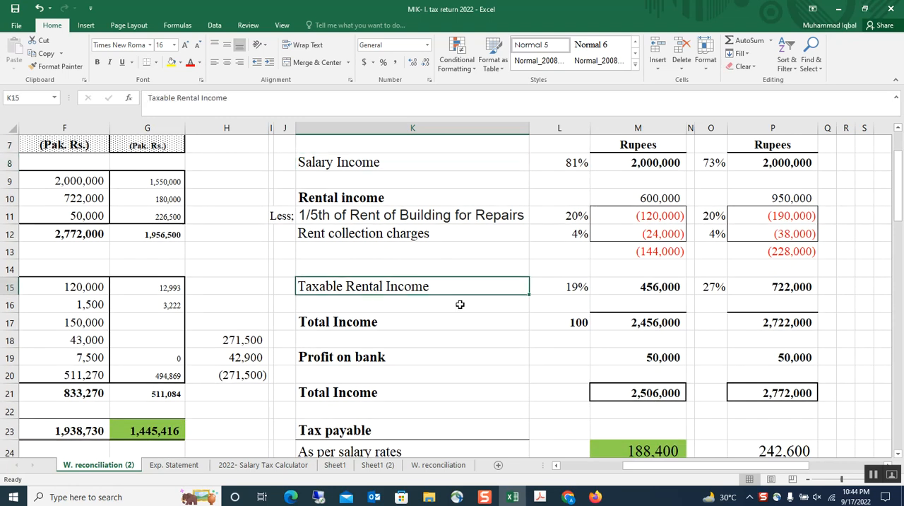
pyautogui.scroll(-1, 461, 305)
pyautogui.click(387, 303)
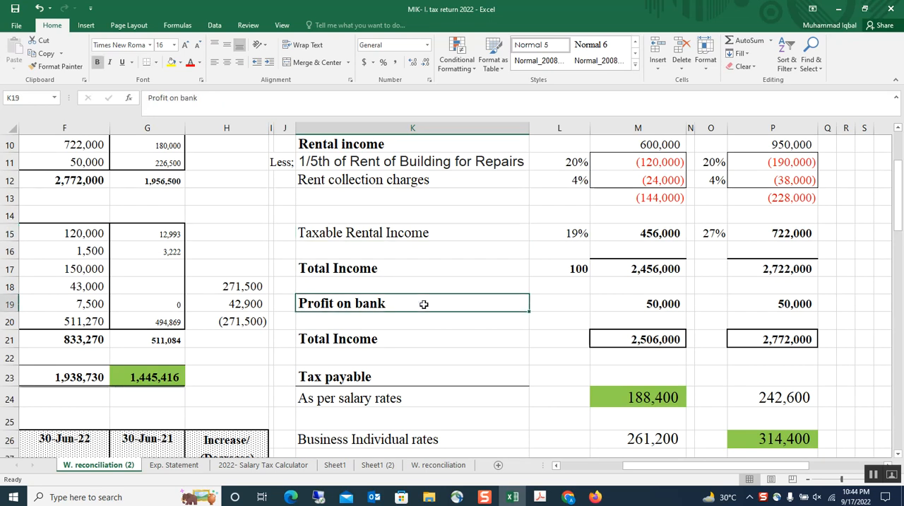
pyautogui.scroll(1, 574, 314)
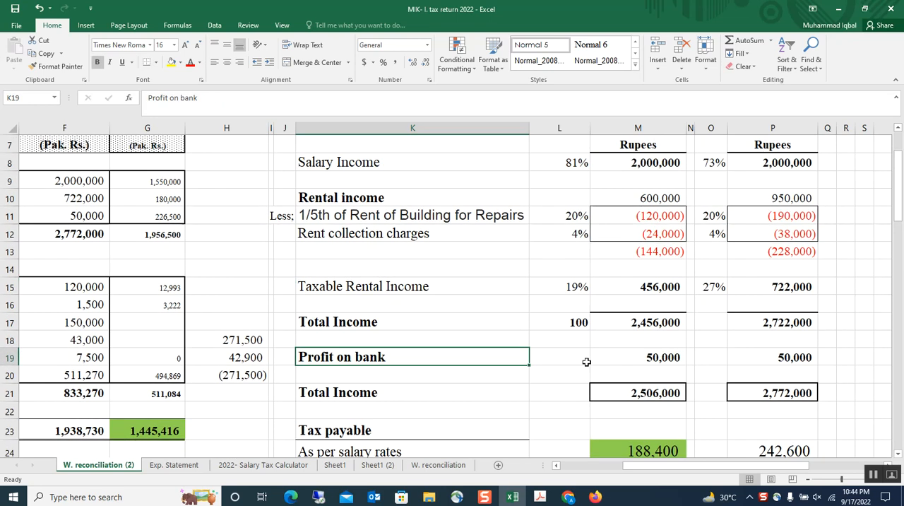
pyautogui.click(629, 354)
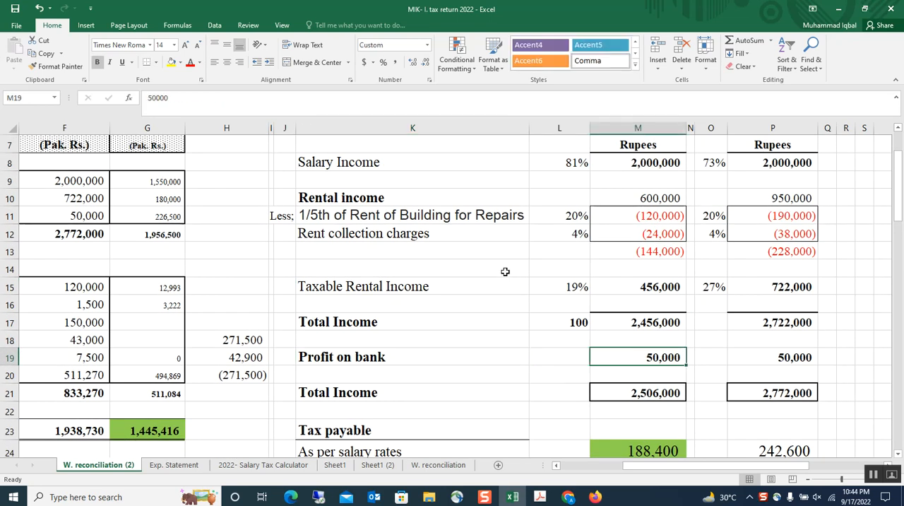
pyautogui.scroll(1, 504, 271)
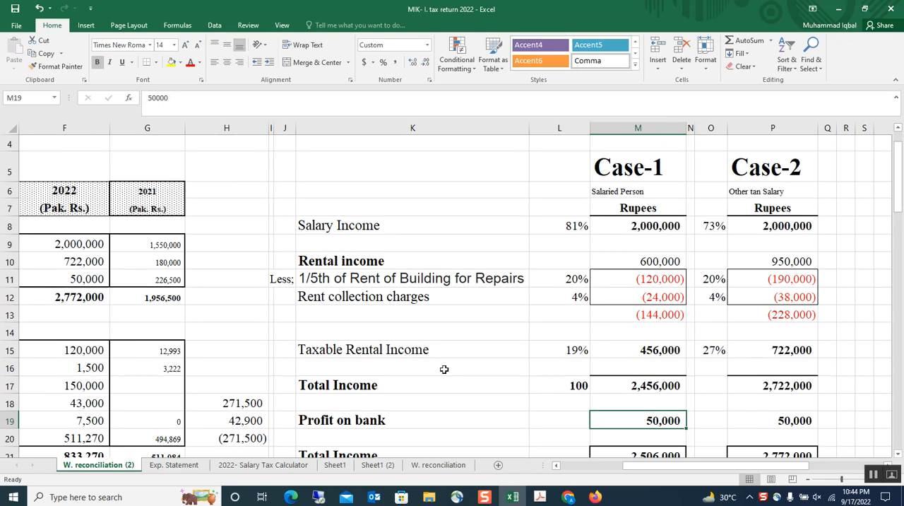
pyautogui.scroll(-2, 444, 368)
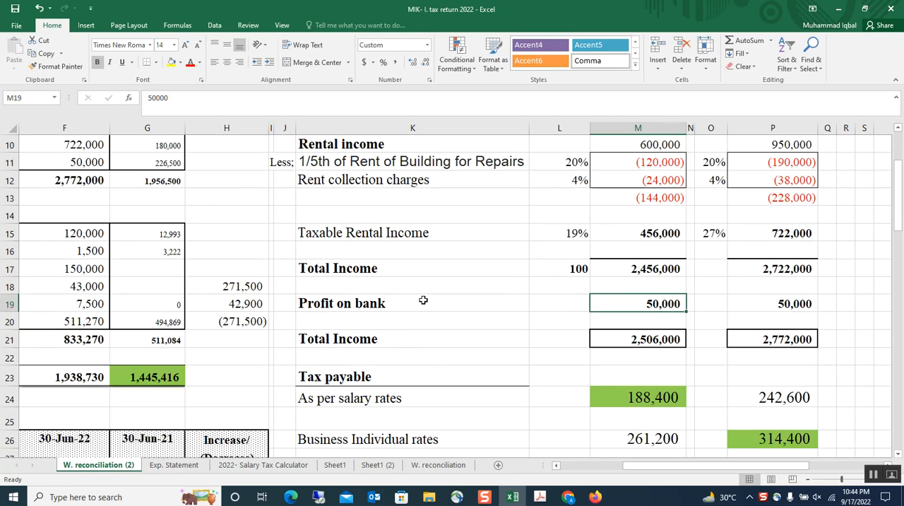
pyautogui.click(504, 304)
pyautogui.scroll(2, 480, 305)
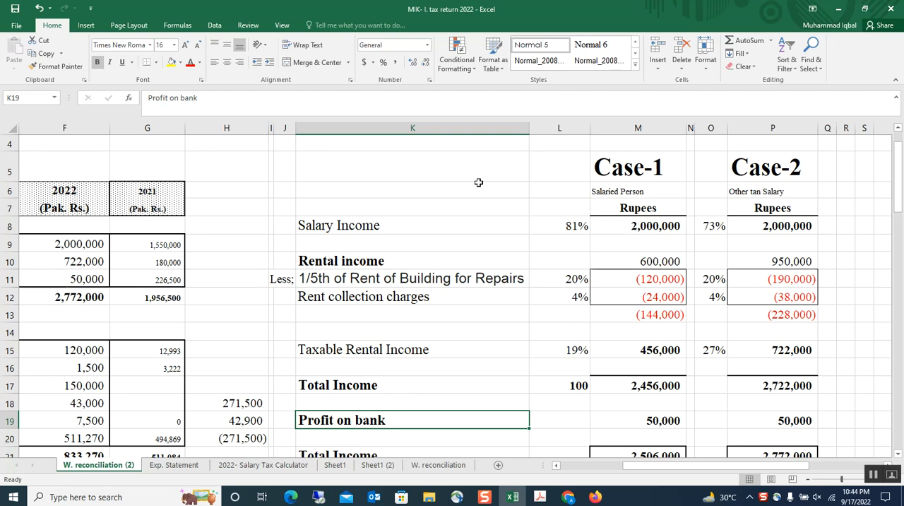
pyautogui.click(440, 220)
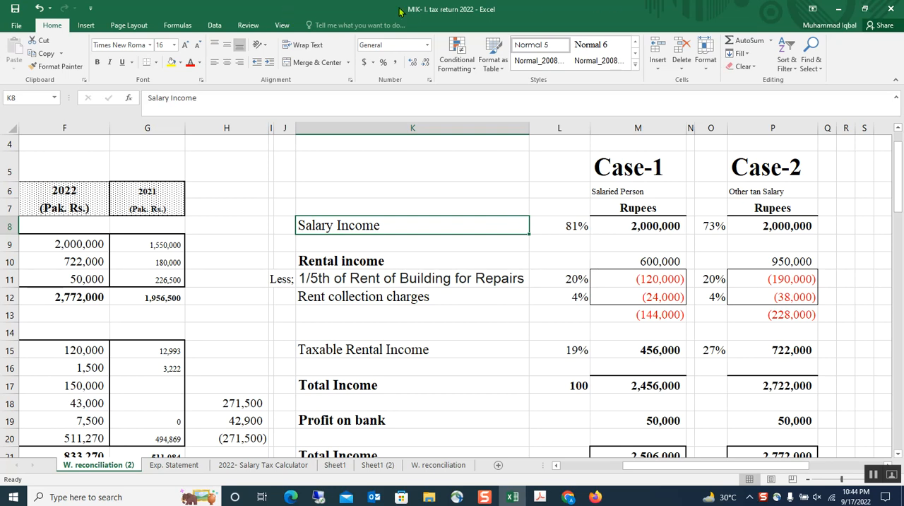
# Step: Inspect the formulas for total income in row 17 and the salary income percentage in row 8 for Case-1 and Case-2
pyautogui.click(661, 385)
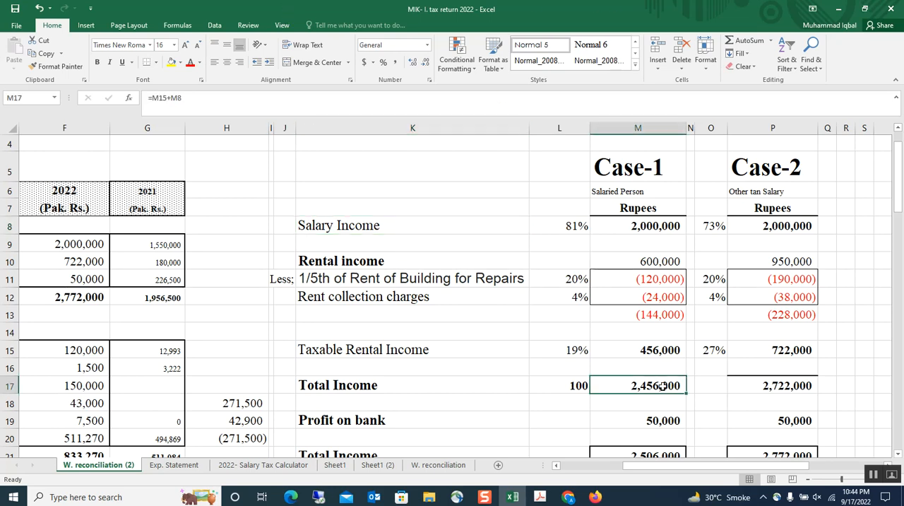
pyautogui.click(557, 233)
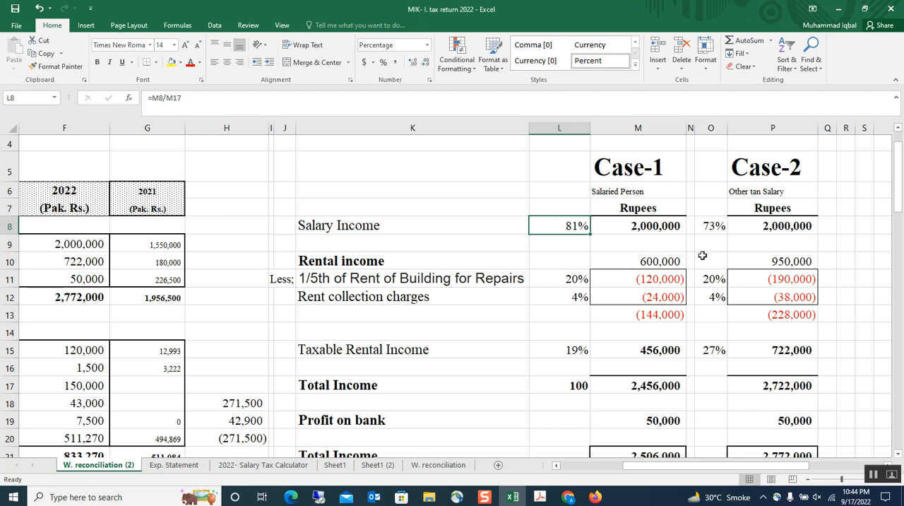
pyautogui.click(710, 227)
pyautogui.scroll(-1, 769, 250)
pyautogui.scroll(1, 769, 289)
pyautogui.scroll(-1, 768, 318)
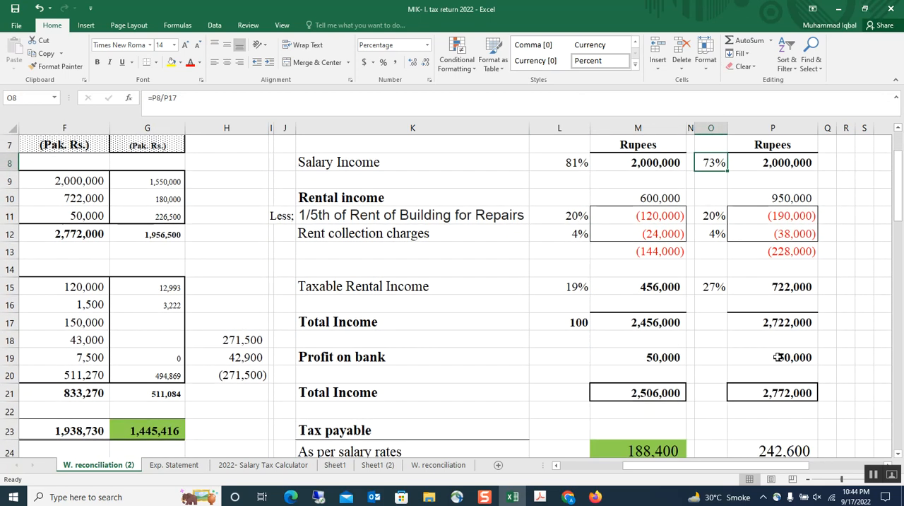
pyautogui.click(763, 322)
pyautogui.scroll(1, 770, 282)
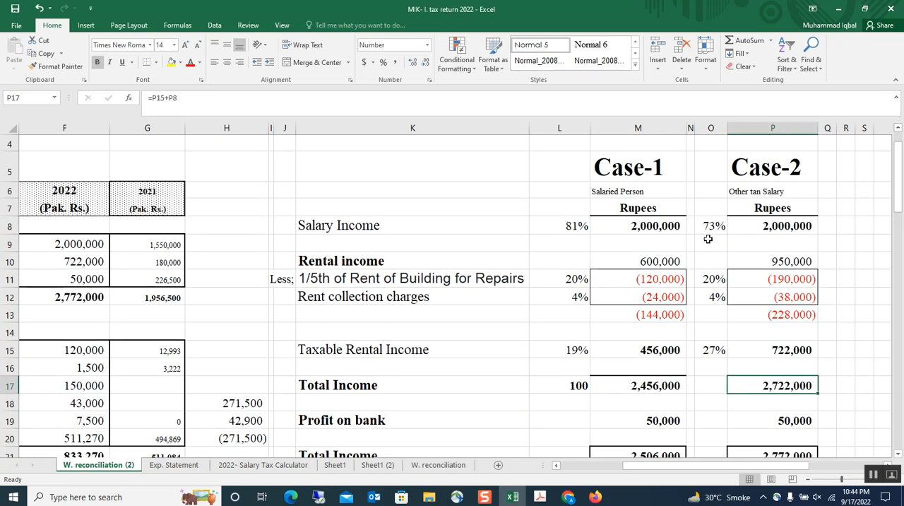
pyautogui.click(706, 240)
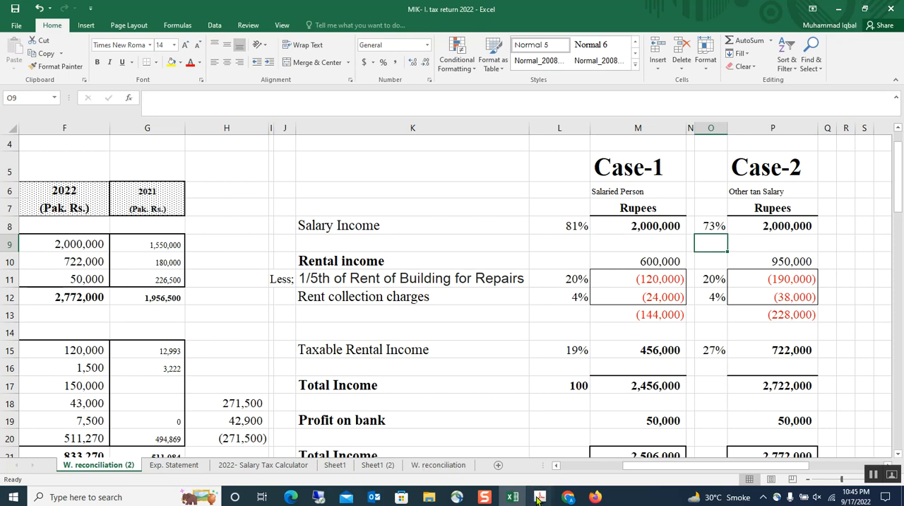
# Step: Switch to the Taxation of Non-Salaried Persons PDF in Adobe Acrobat and review the existing tax rates for non-salaried individuals
pyautogui.moveTo(540, 496)
pyautogui.click(505, 459)
pyautogui.scroll(-1, 436, 319)
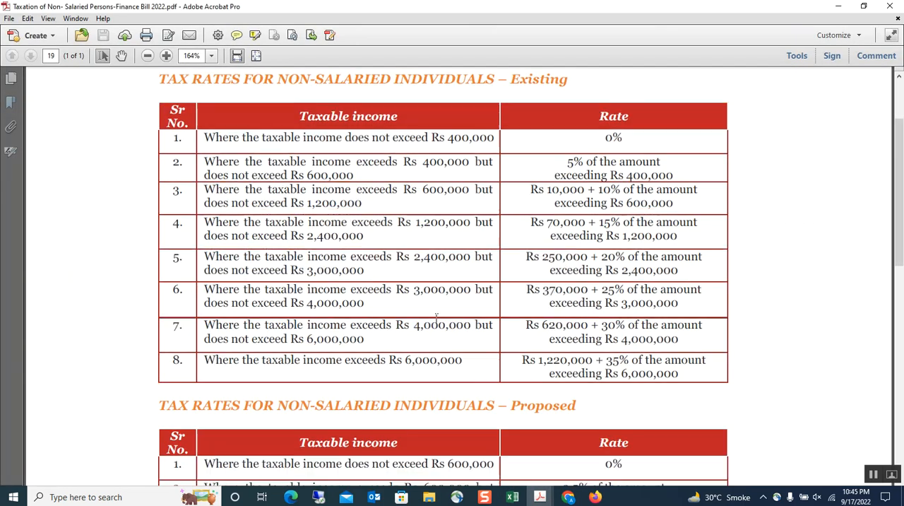
pyautogui.scroll(1, 574, 205)
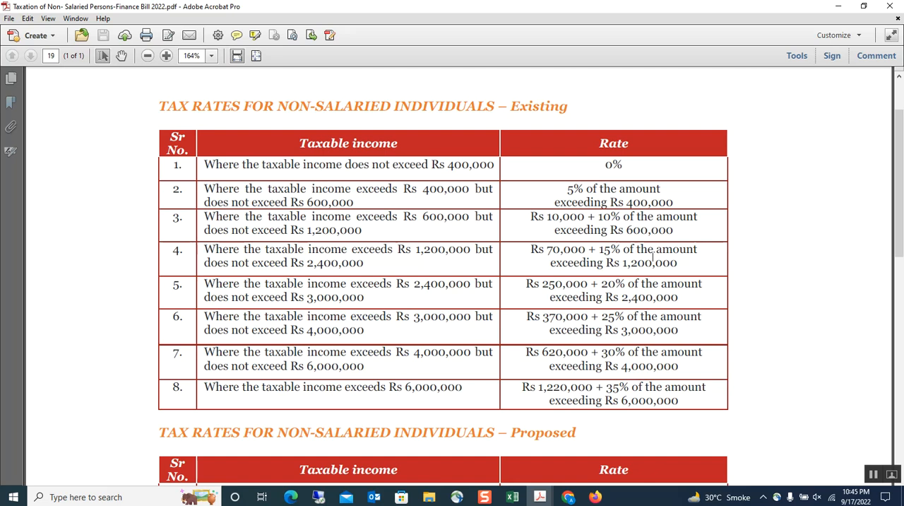
# Step: Return to the Excel workbook and make the Taxable Rental Income label in K15 bold
pyautogui.click(513, 497)
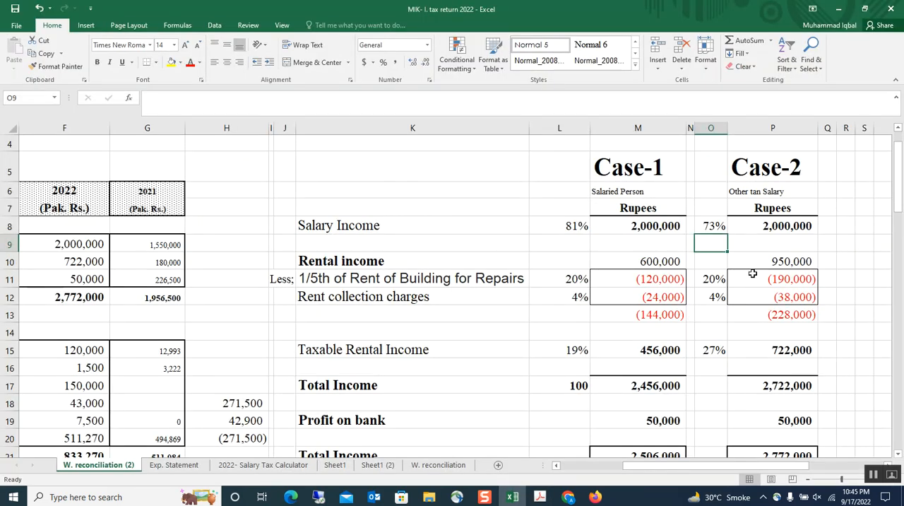
pyautogui.scroll(-1, 759, 317)
pyautogui.click(373, 287)
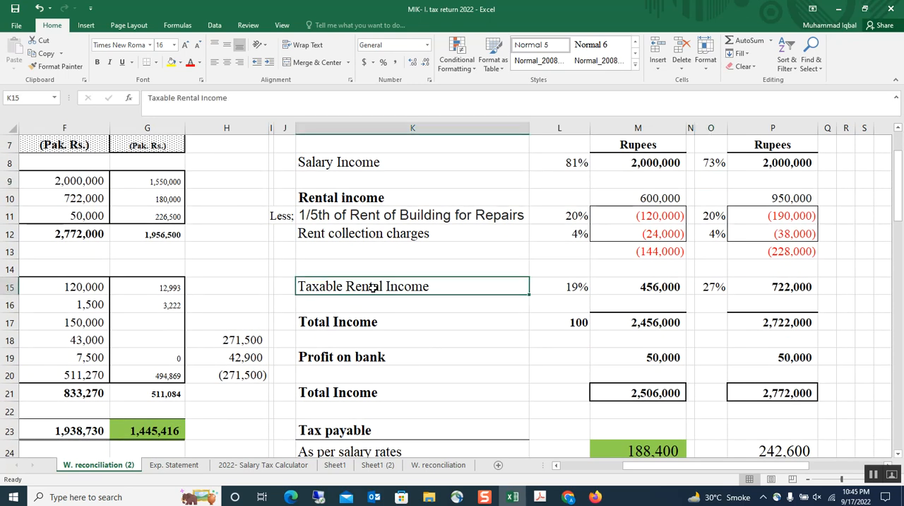
pyautogui.scroll(2, 238, 210)
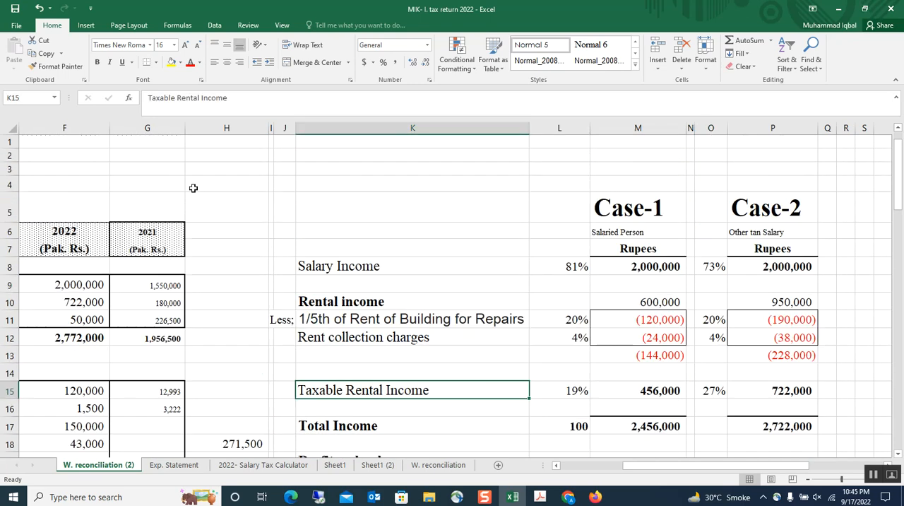
pyautogui.click(98, 63)
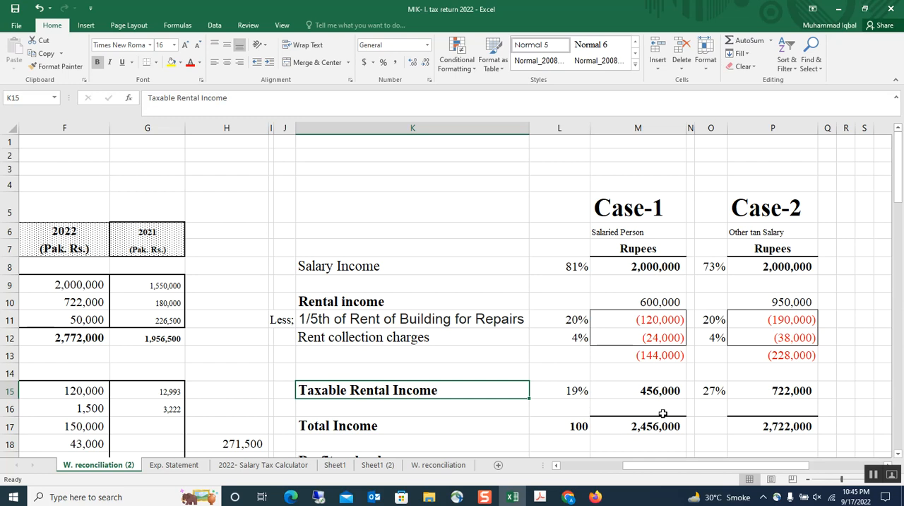
pyautogui.scroll(-1, 662, 413)
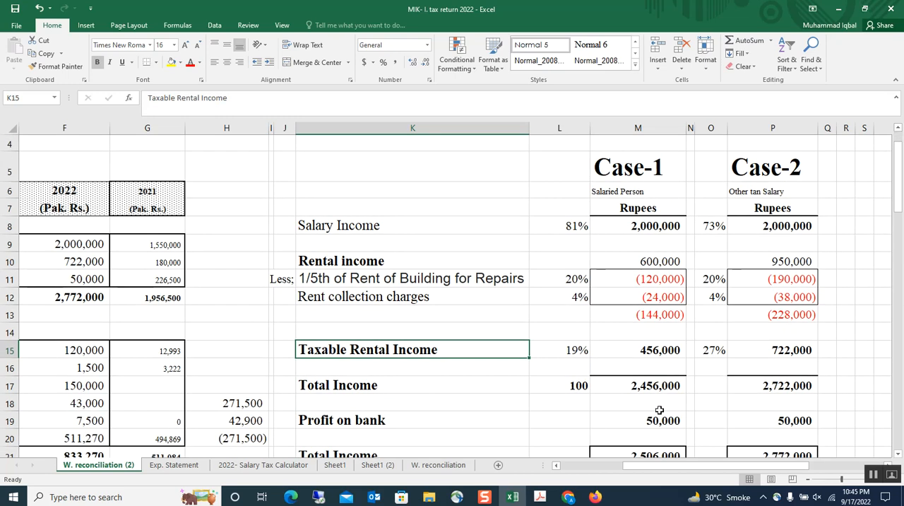
# Step: From the Rental income row, switch to the Income from property PDF in Adobe Acrobat and read section 15, including the definition of rent
pyautogui.click(341, 262)
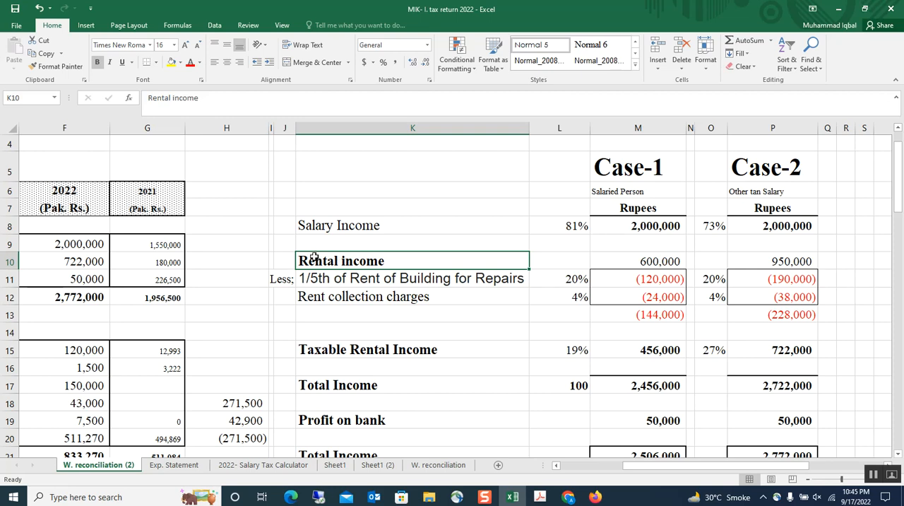
pyautogui.click(539, 502)
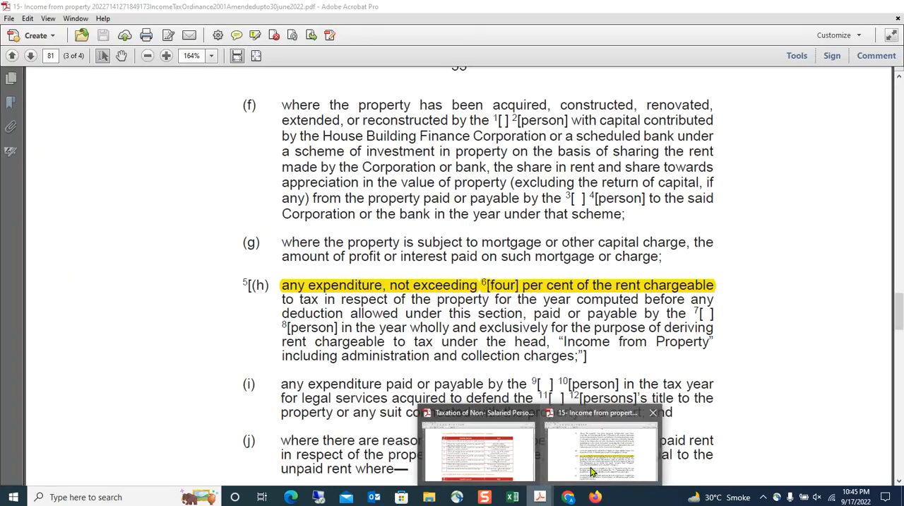
pyautogui.click(766, 459)
pyautogui.scroll(2, 459, 267)
pyautogui.scroll(10, 459, 267)
pyautogui.scroll(5, 458, 266)
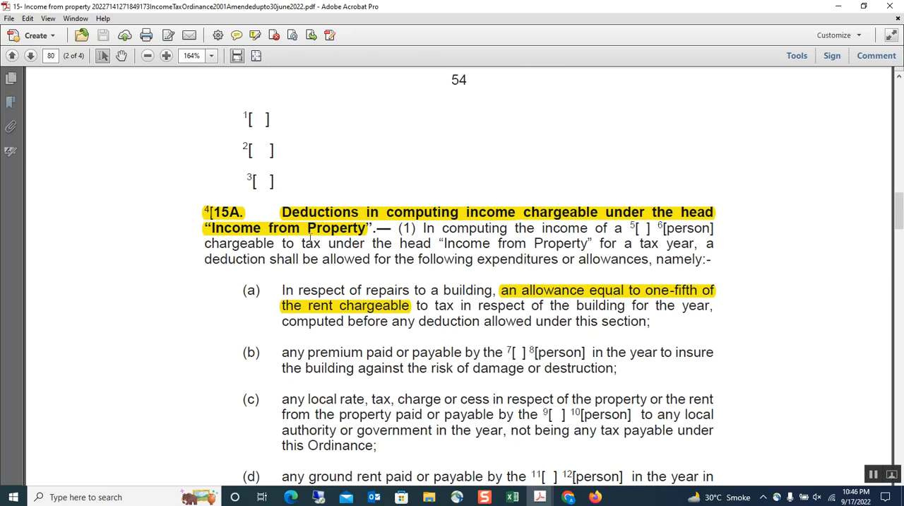
pyautogui.scroll(8, 398, 311)
pyautogui.scroll(7, 398, 311)
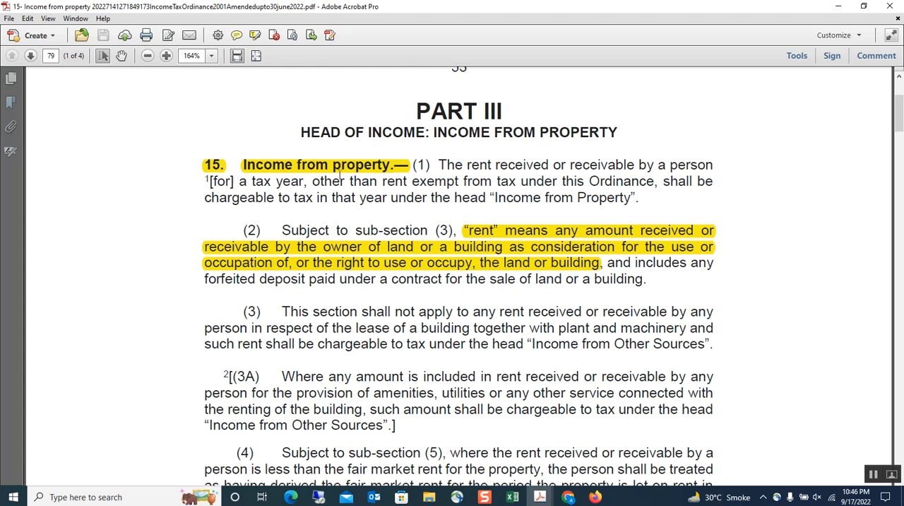
pyautogui.scroll(-1, 449, 209)
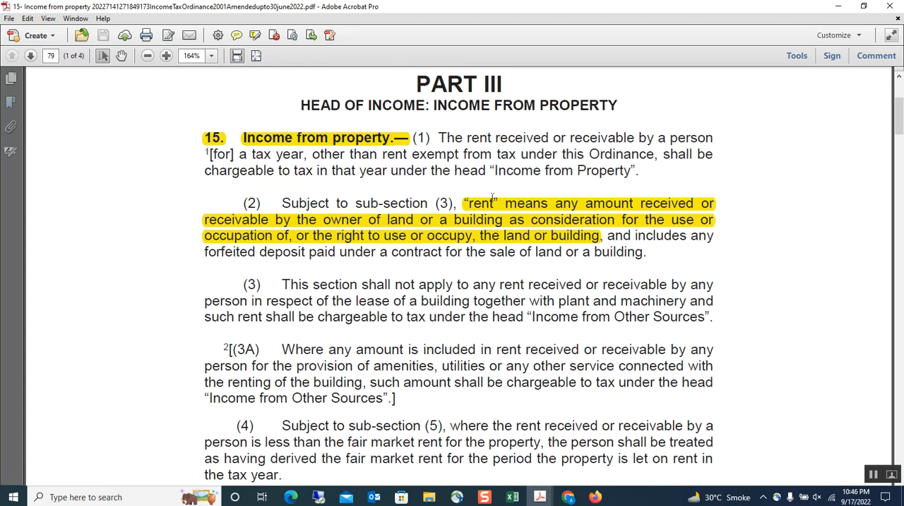
pyautogui.scroll(-2, 483, 203)
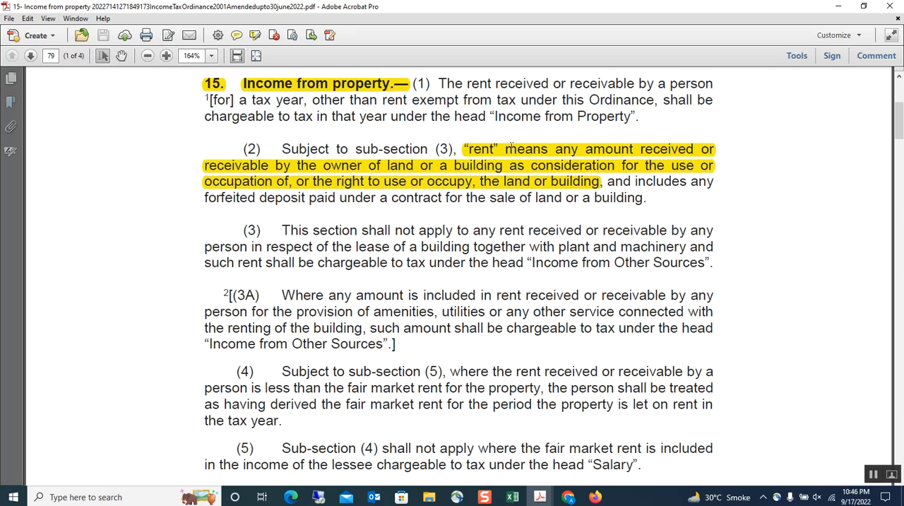
pyautogui.scroll(-9, 511, 146)
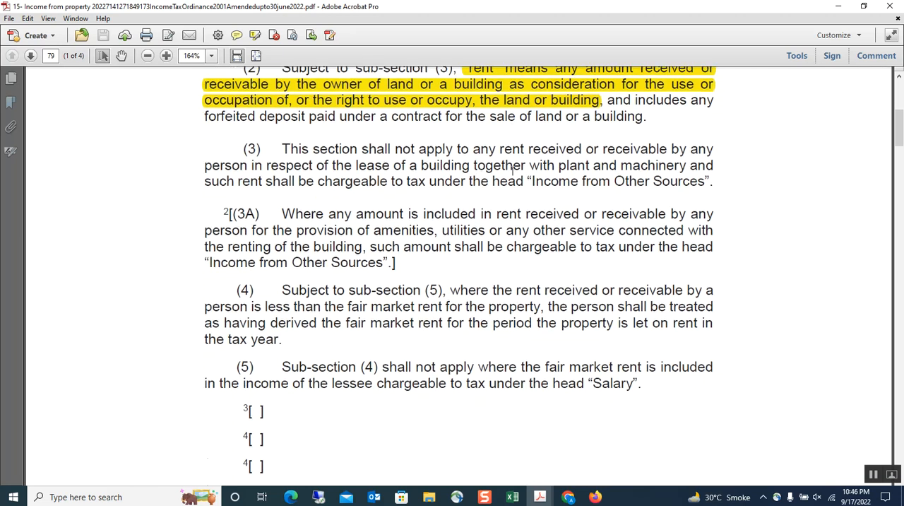
pyautogui.scroll(-20, 504, 200)
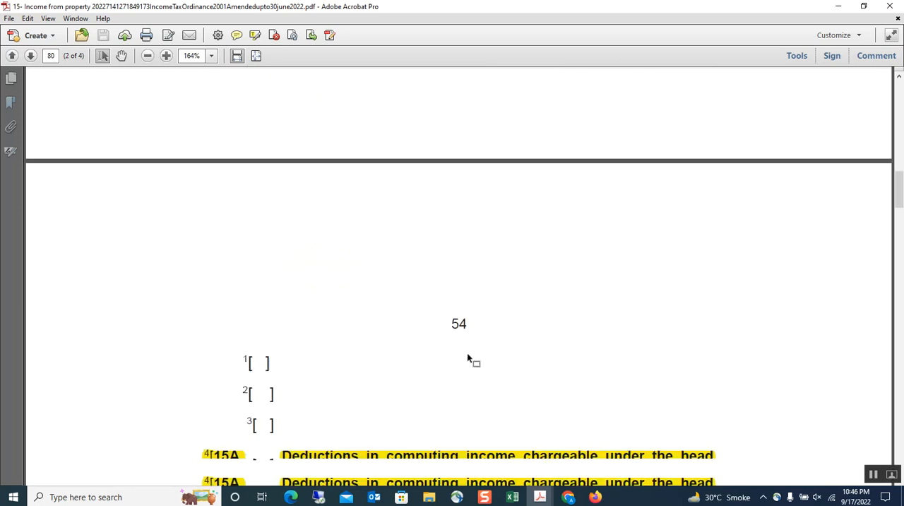
# Step: Read section 15A on deductions from property income, including the one-fifth repair allowance
pyautogui.scroll(-2, 393, 336)
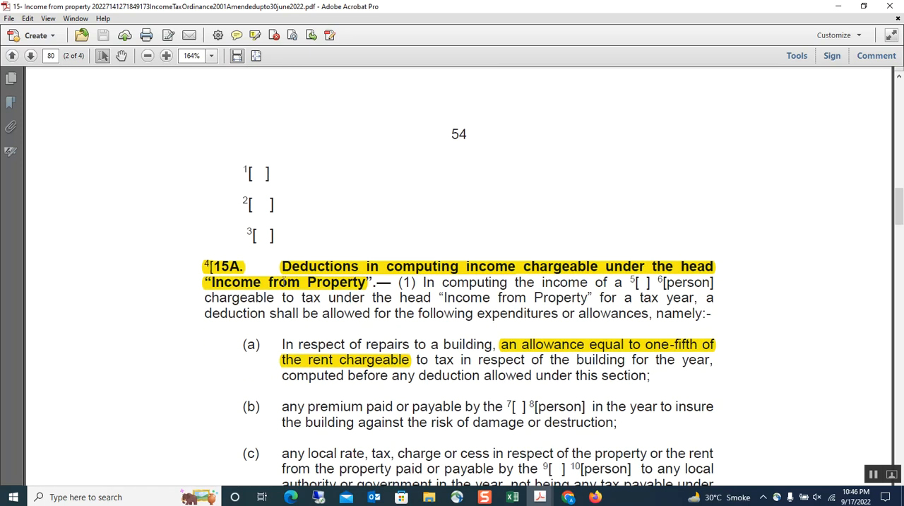
pyautogui.scroll(-3, 282, 281)
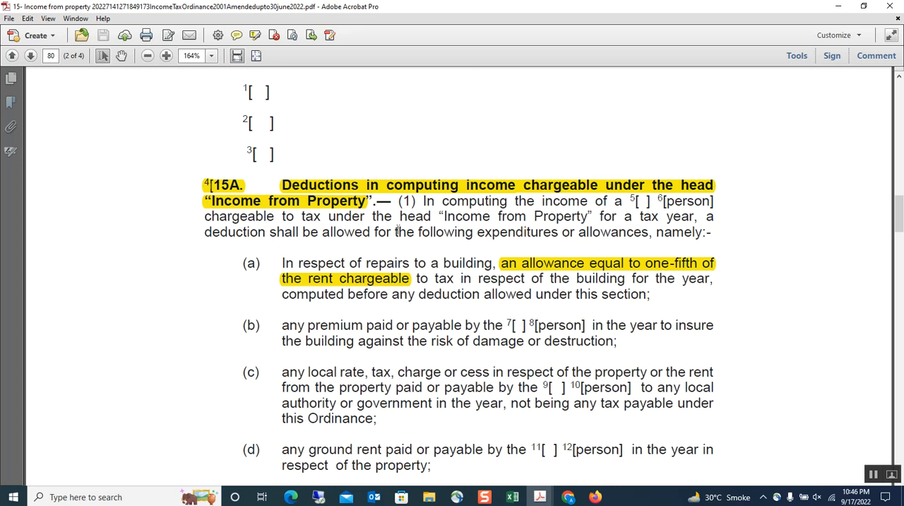
pyautogui.scroll(-2, 397, 231)
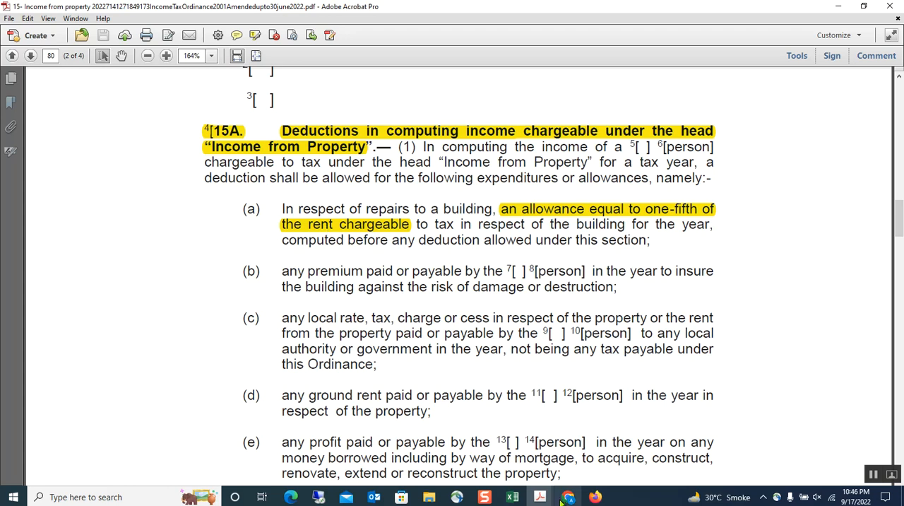
# Step: Return to the Excel workbook and inspect the building repairs deduction's rate and Case-1 formula in row 11
pyautogui.click(512, 497)
pyautogui.click(475, 338)
pyautogui.click(488, 257)
pyautogui.click(585, 281)
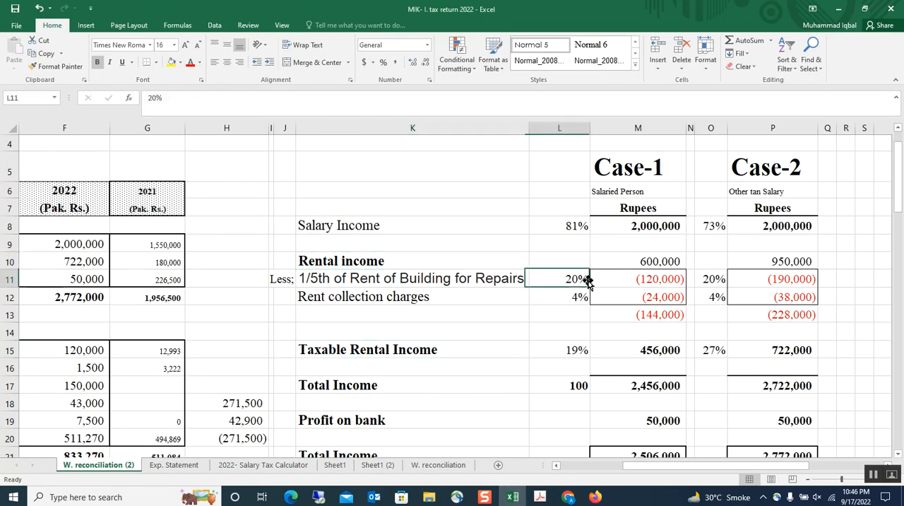
pyautogui.click(608, 279)
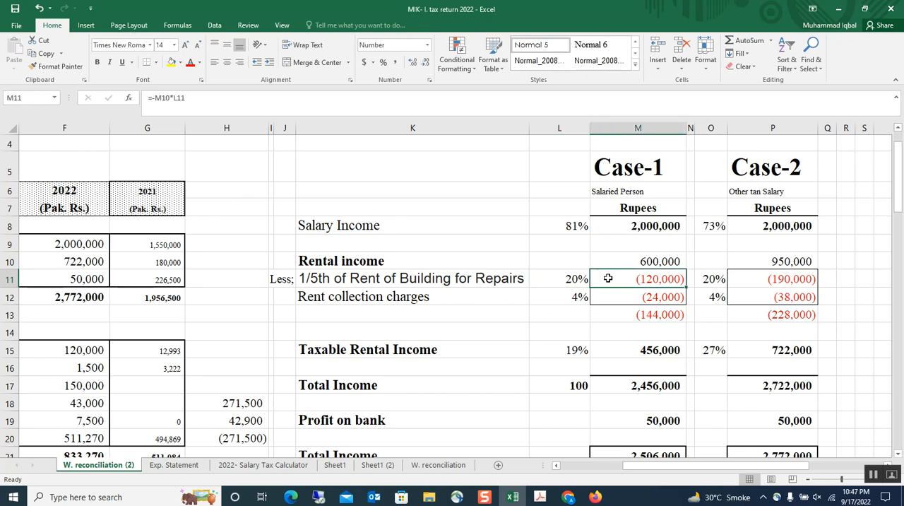
pyautogui.click(496, 277)
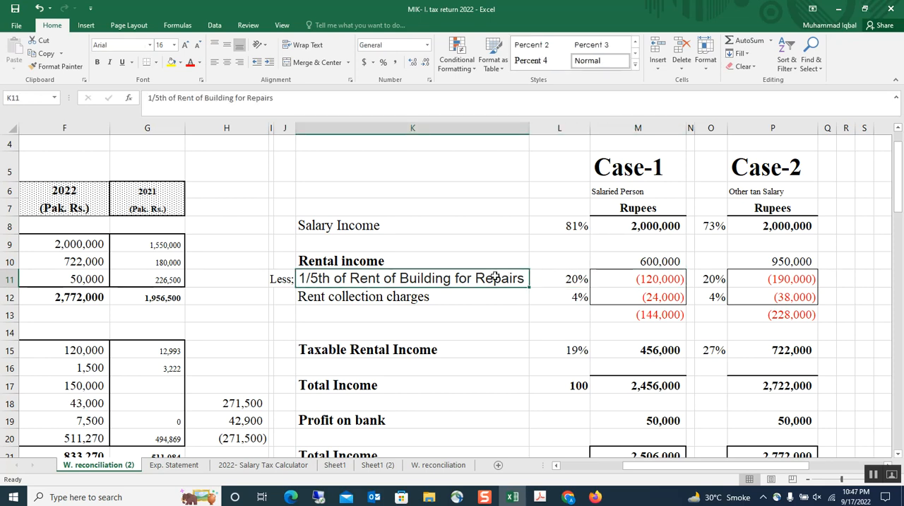
# Step: Switch to the Income from property PDF in Adobe Acrobat and read clause (h) on administration and collection expenditure
pyautogui.click(540, 496)
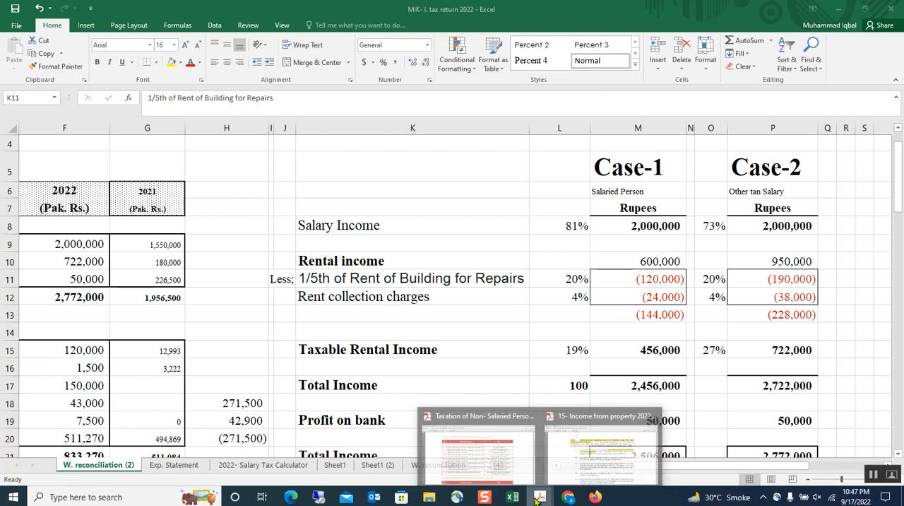
pyautogui.click(575, 469)
pyautogui.scroll(-10, 393, 315)
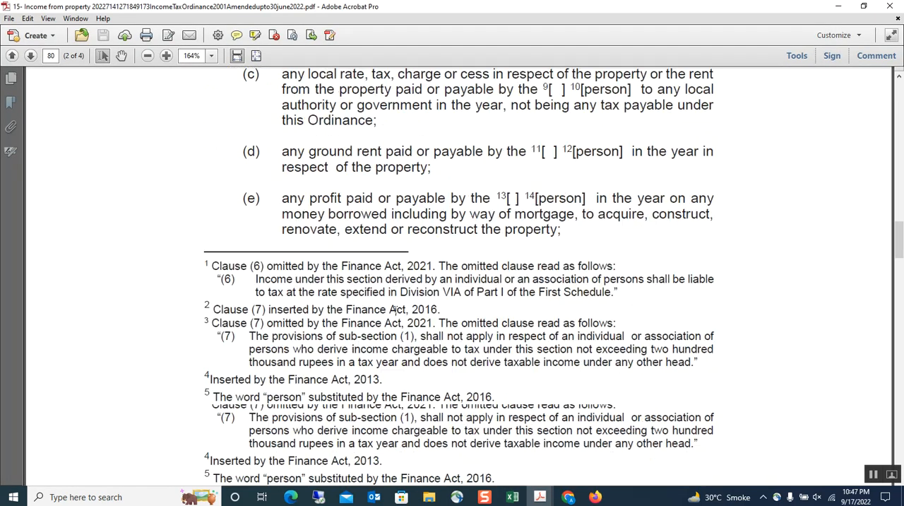
pyautogui.scroll(-10, 394, 317)
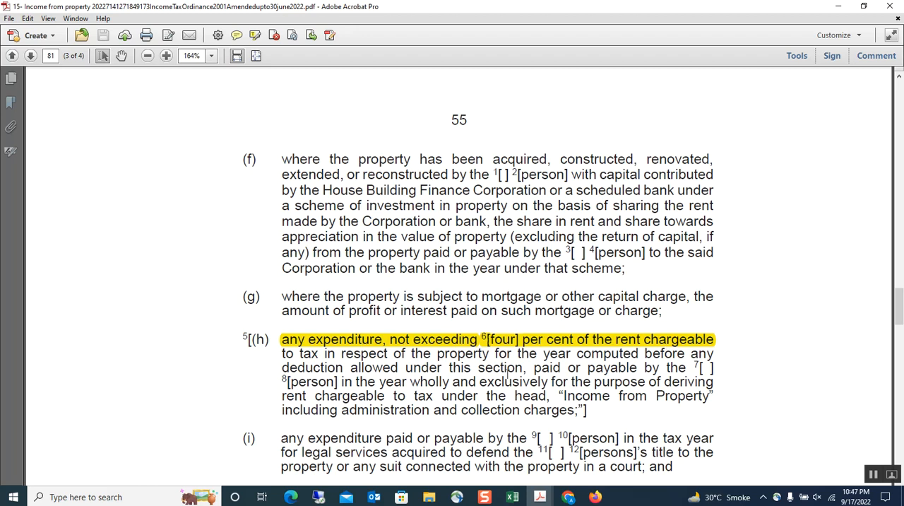
# Step: Return to the Excel workbook and inspect the rent collection charges, both deduction rates and the Case-1 deductions total
pyautogui.click(511, 496)
pyautogui.click(447, 298)
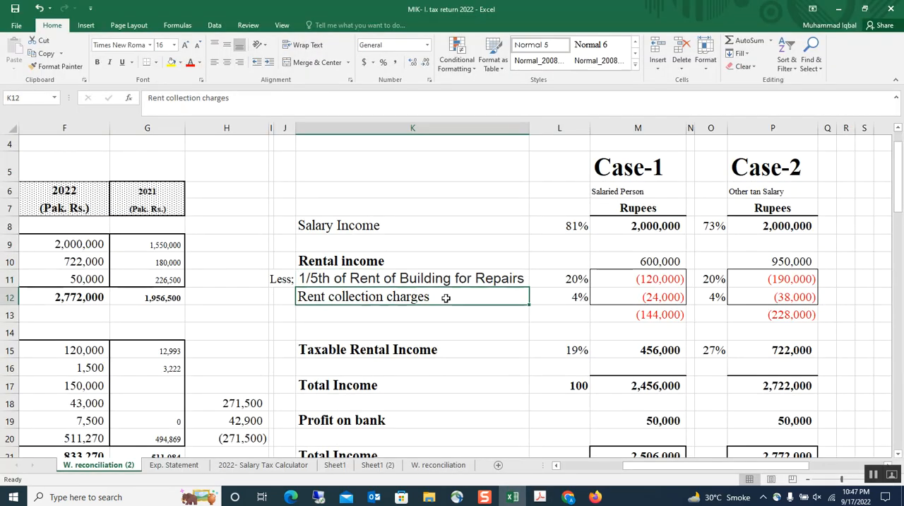
pyautogui.click(548, 294)
pyautogui.click(554, 274)
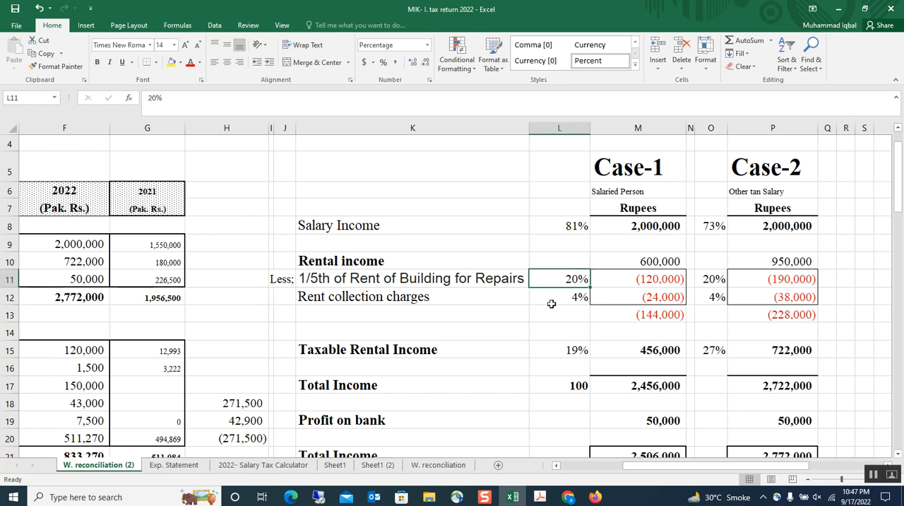
pyautogui.click(553, 297)
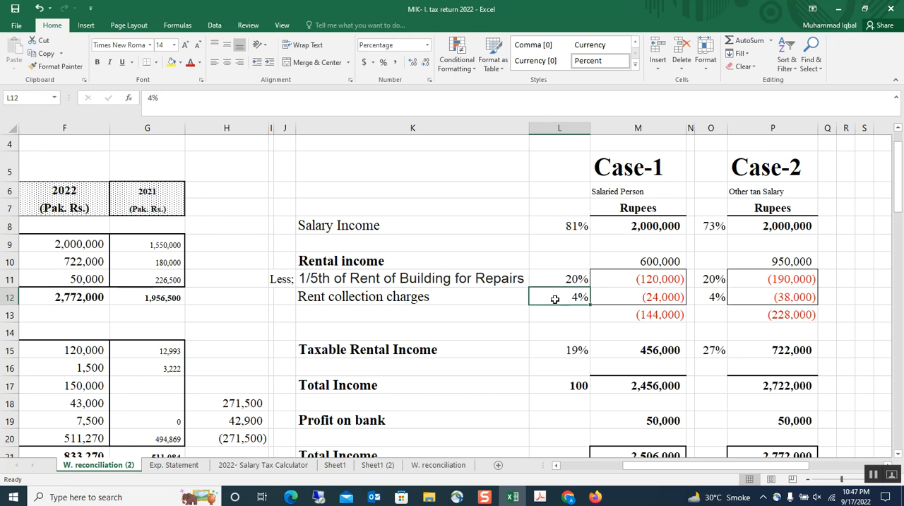
pyautogui.click(625, 311)
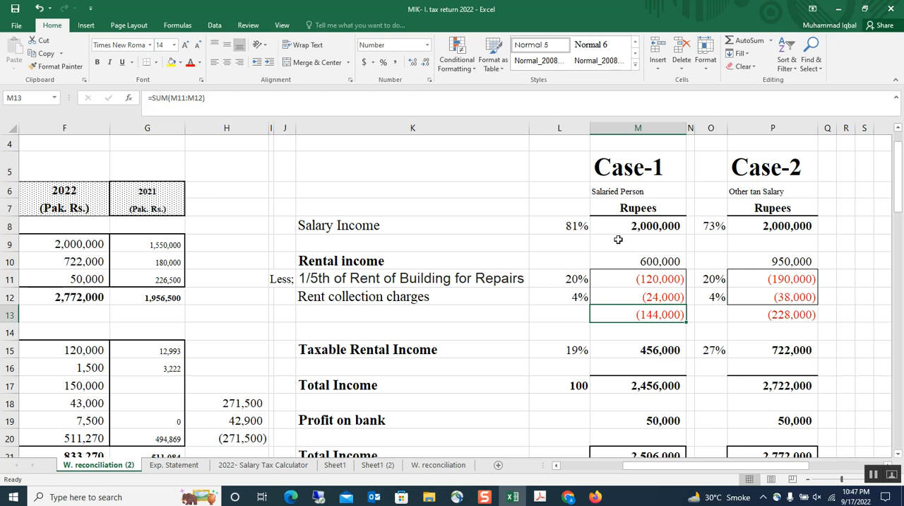
# Step: Switch to the IRIS portal in Firefox and open an original Normal Return (Ind/AOP/COY) declaration
pyautogui.click(597, 500)
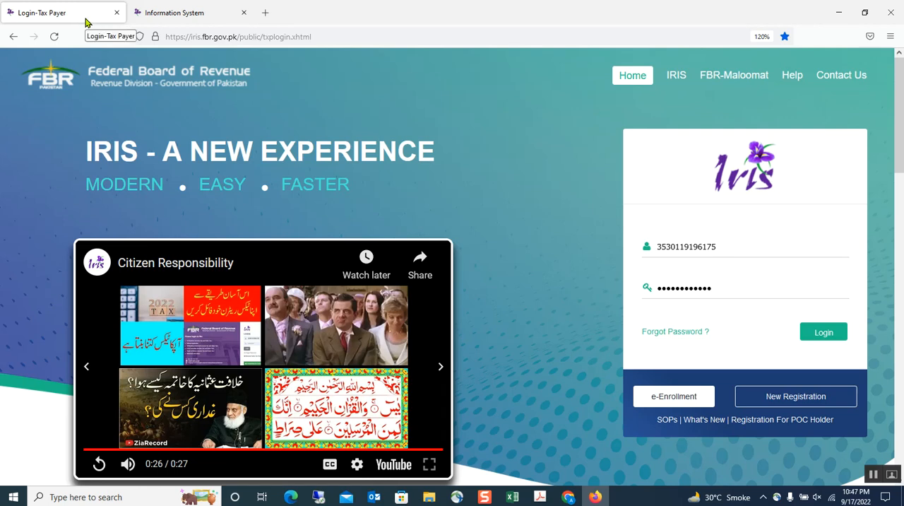
pyautogui.click(167, 13)
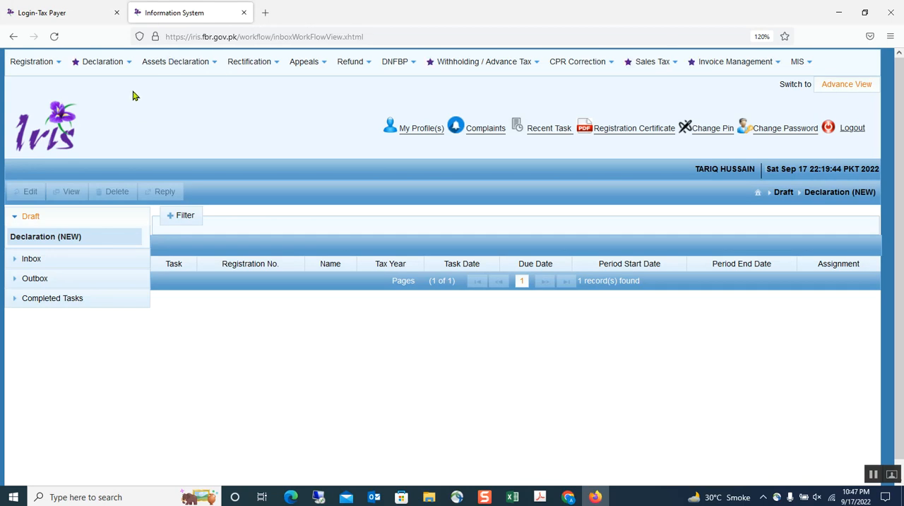
pyautogui.click(101, 63)
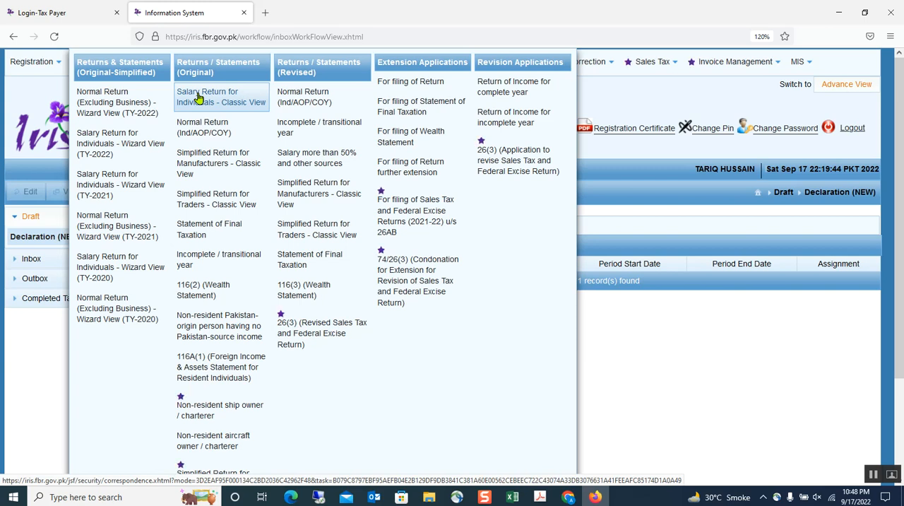
pyautogui.click(207, 134)
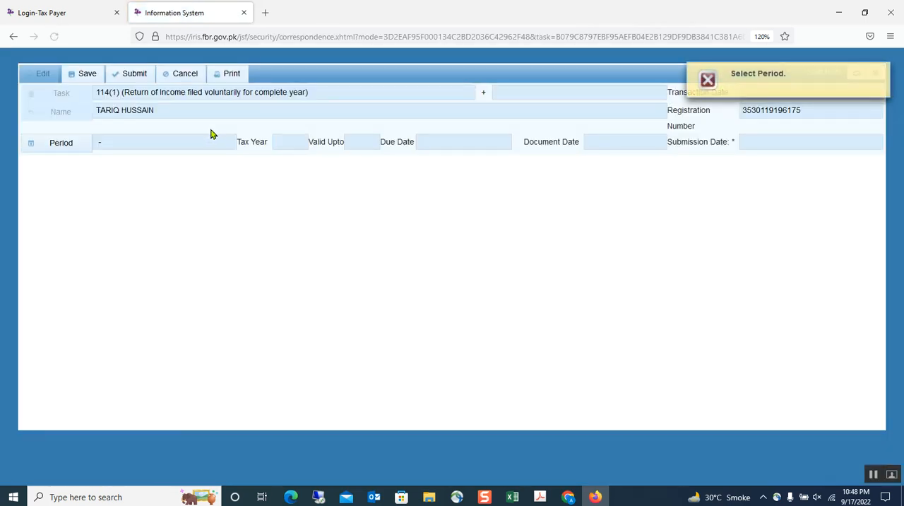
# Step: Search for tax period 2022 and select the period from 01-JUL-2021 to 30-JUN-2022 for the return
pyautogui.click(55, 148)
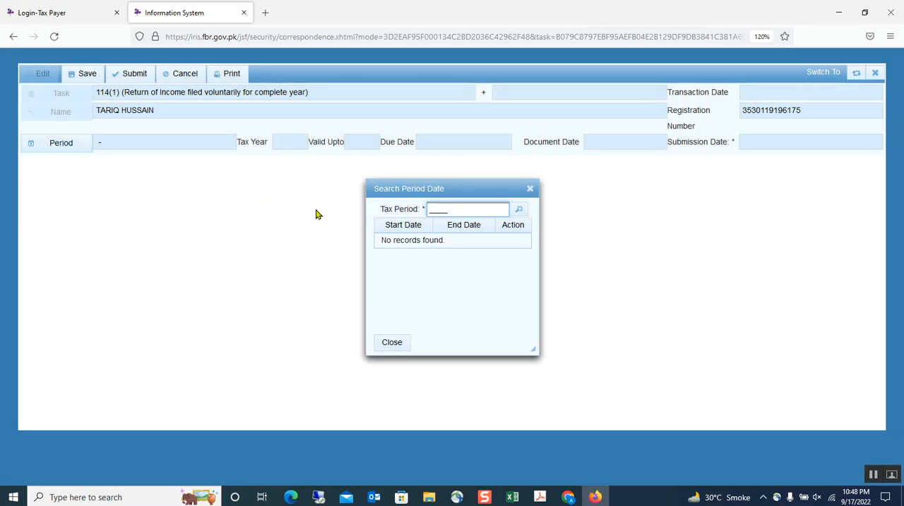
pyautogui.write('2022')
pyautogui.click(519, 209)
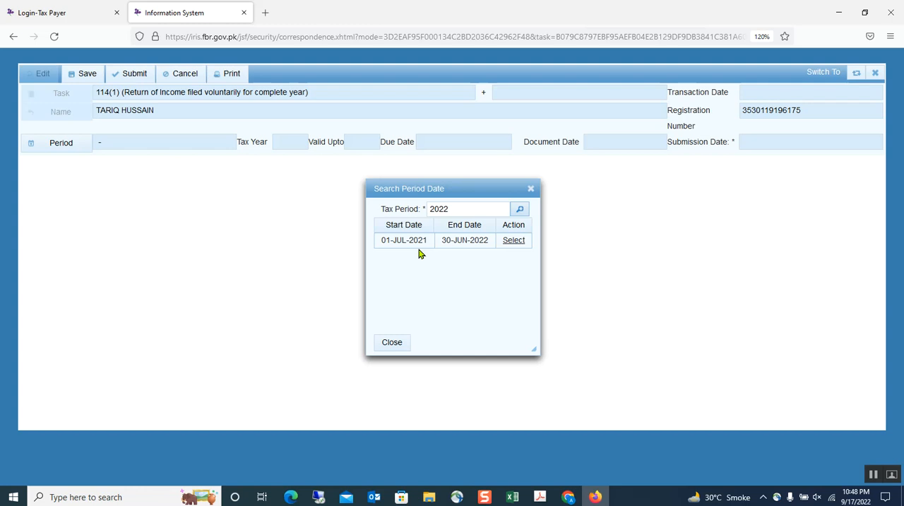
pyautogui.click(516, 243)
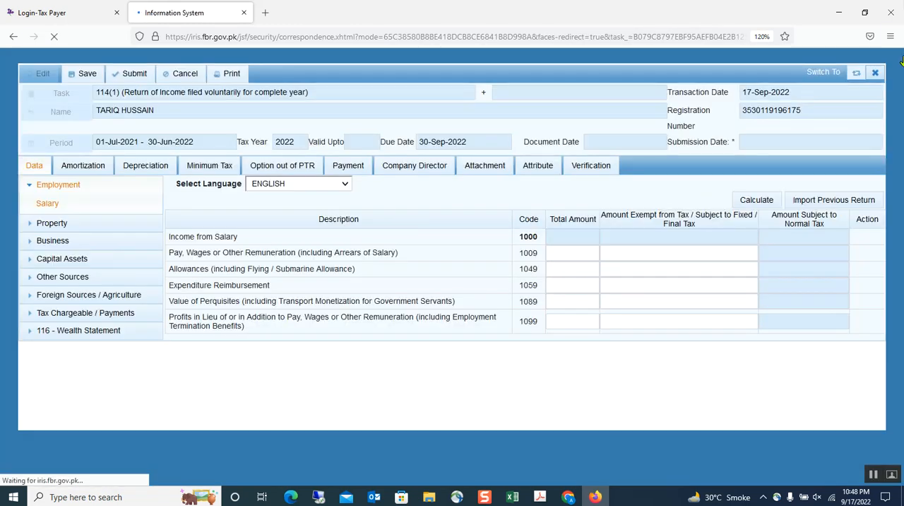
# Step: Leave the Firefox return and switch to the 2022 income tax return already open in Google Chrome
pyautogui.click(594, 497)
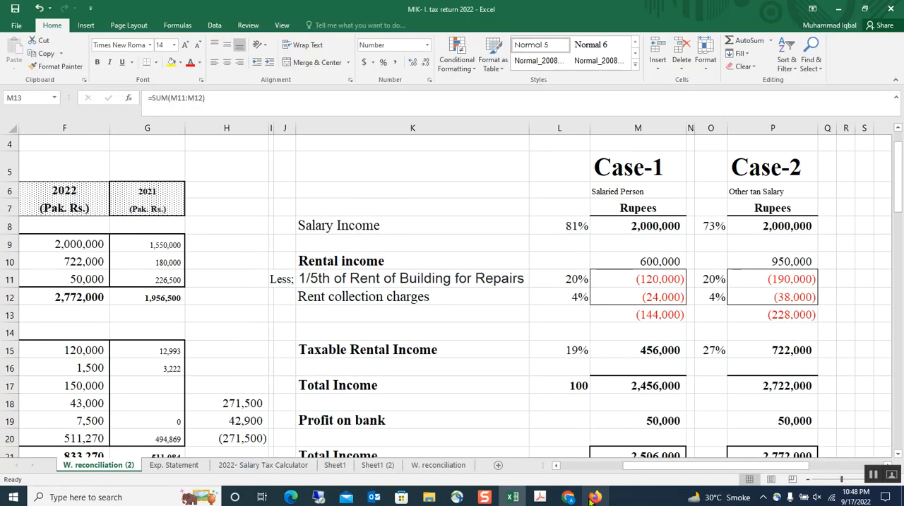
pyautogui.moveTo(567, 500)
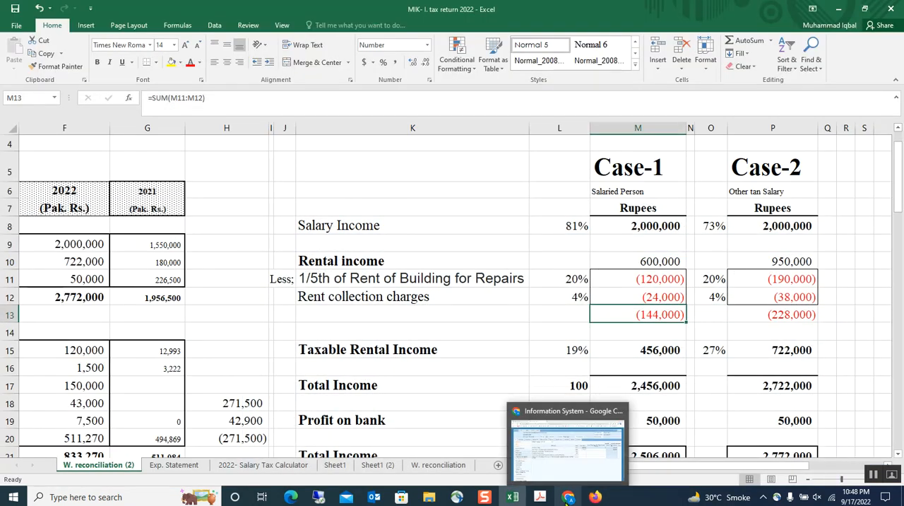
pyautogui.click(462, 373)
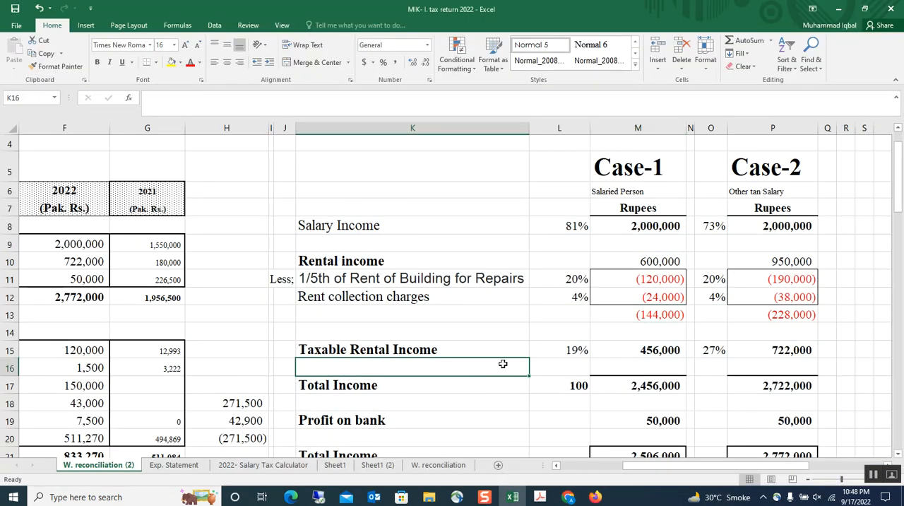
pyautogui.click(569, 499)
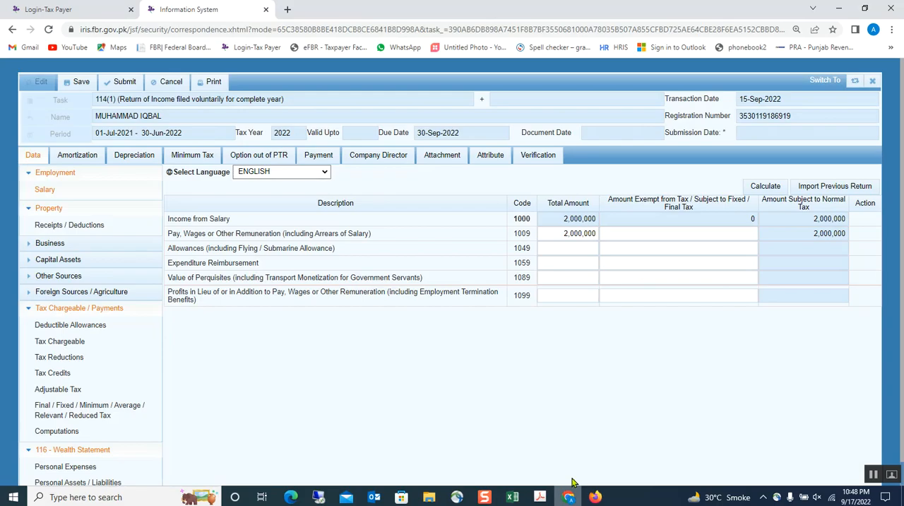
# Step: Try to import the previous return's data into the 2022 return
pyautogui.click(822, 191)
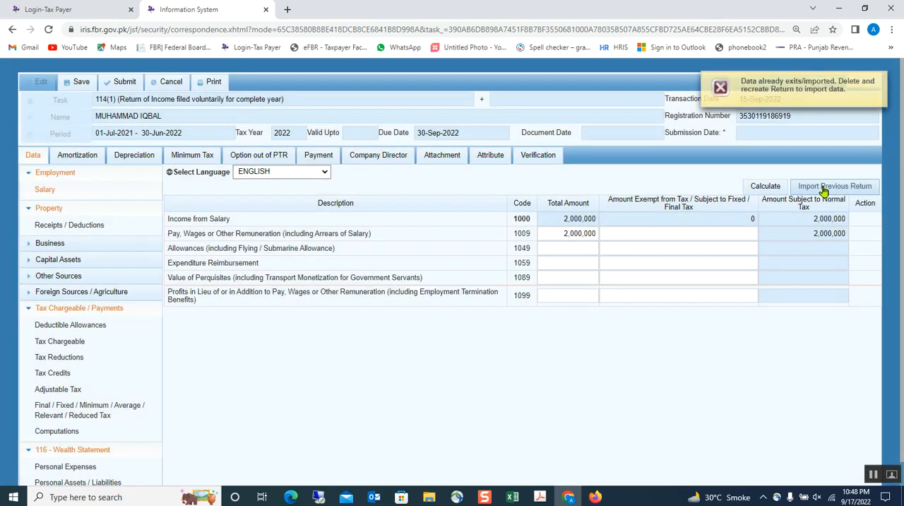
pyautogui.click(655, 246)
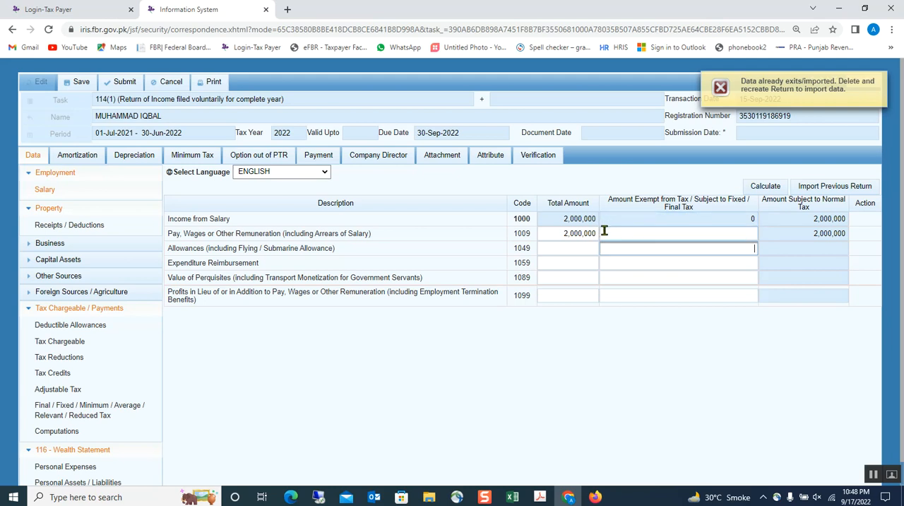
pyautogui.click(882, 83)
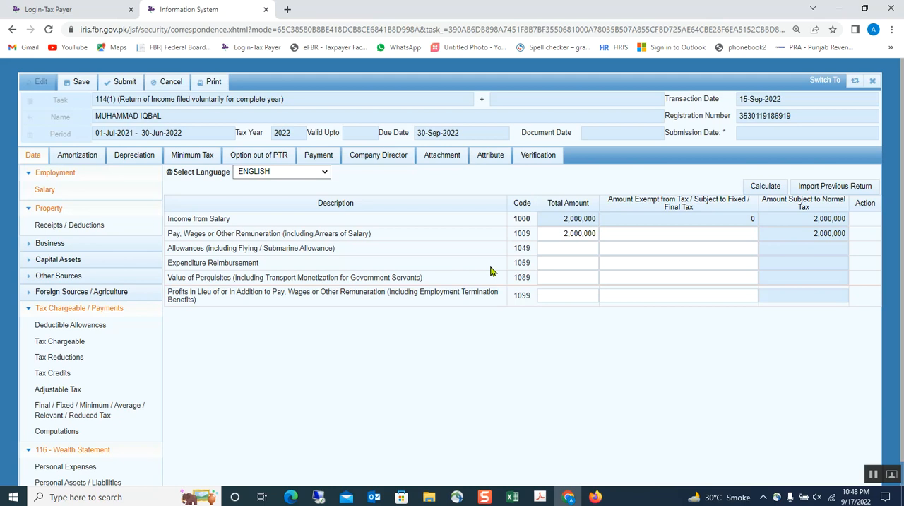
# Step: Copy the Case-1 rental income in M10 of the Excel workbook and return to the tax return in Chrome
pyautogui.click(553, 235)
pyautogui.click(513, 497)
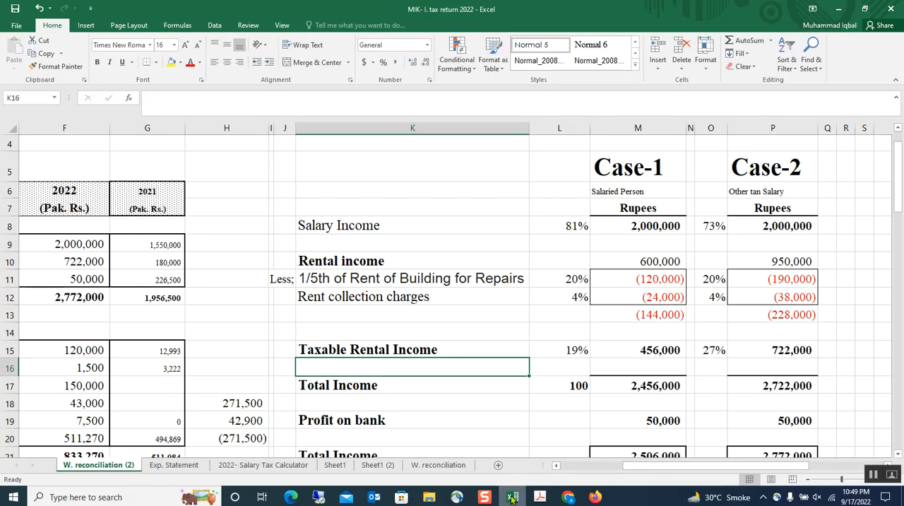
pyautogui.click(673, 262)
pyautogui.hotkey('ctrl', 'c')
pyautogui.click(569, 497)
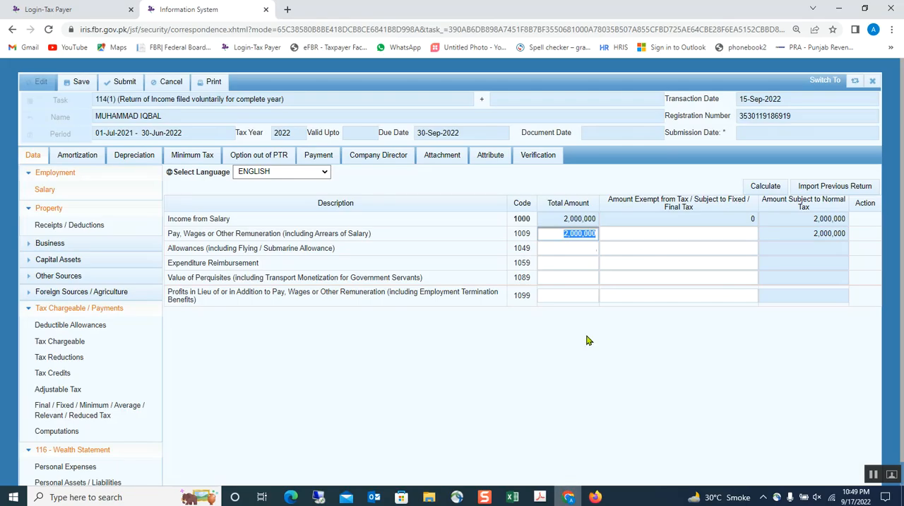
pyautogui.click(545, 238)
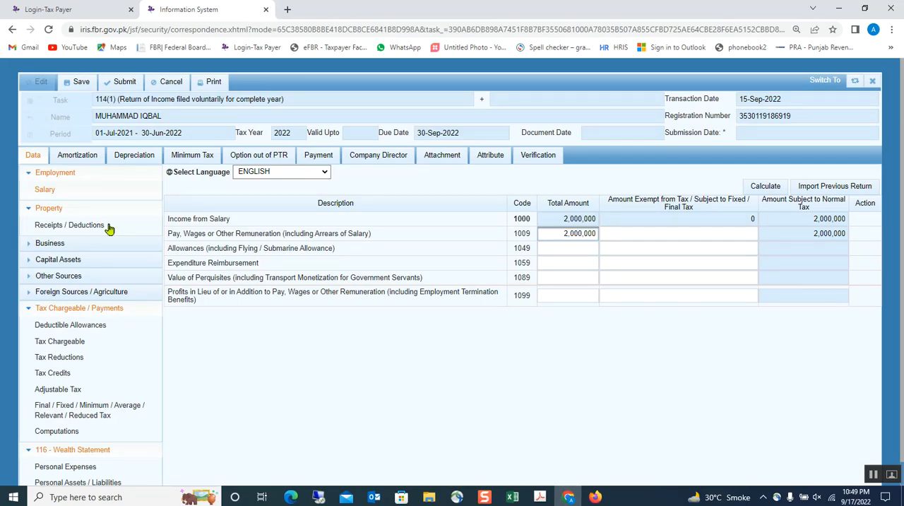
# Step: In the property Receipts / Deductions section, enter 600,000 as Rent Received or Receivable and calculate the return
pyautogui.click(59, 210)
pyautogui.click(59, 210)
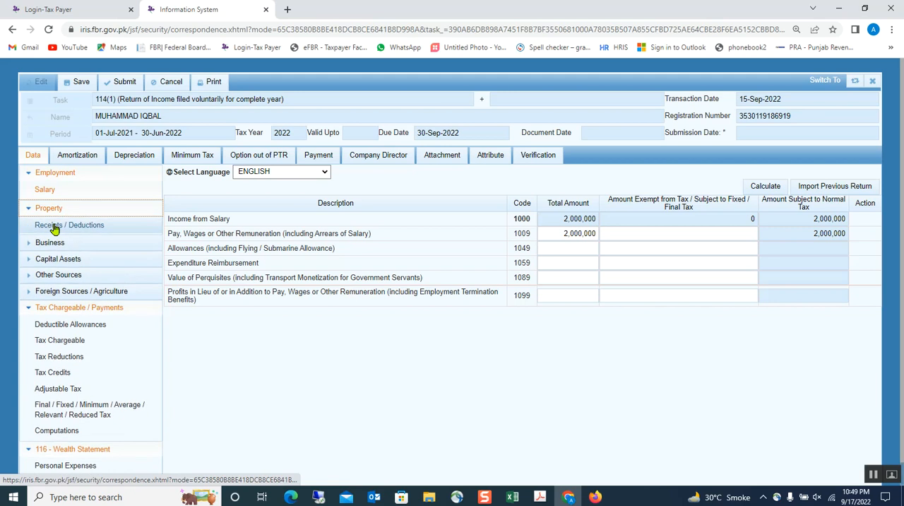
pyautogui.click(55, 226)
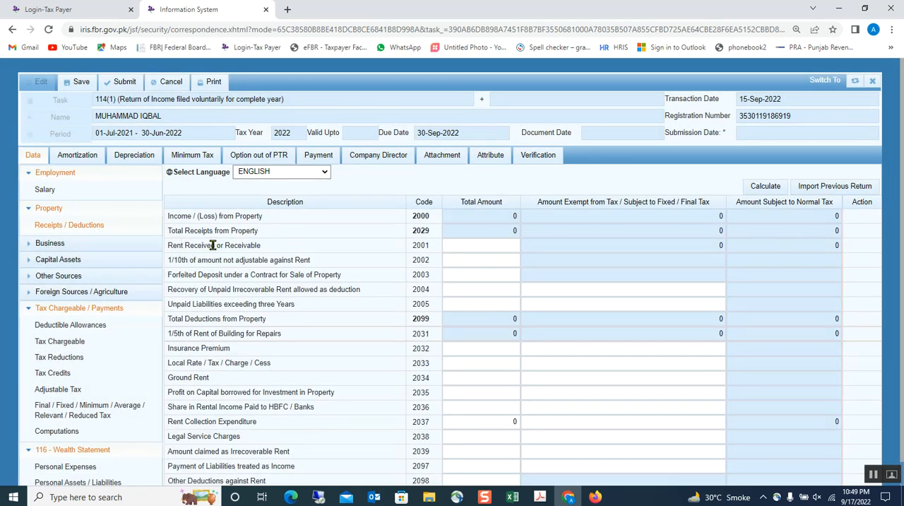
pyautogui.click(495, 246)
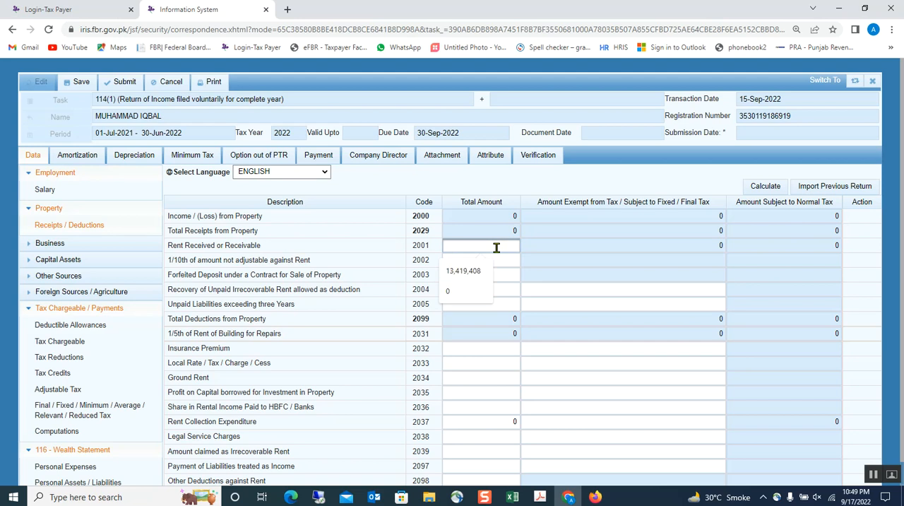
pyautogui.click(394, 258)
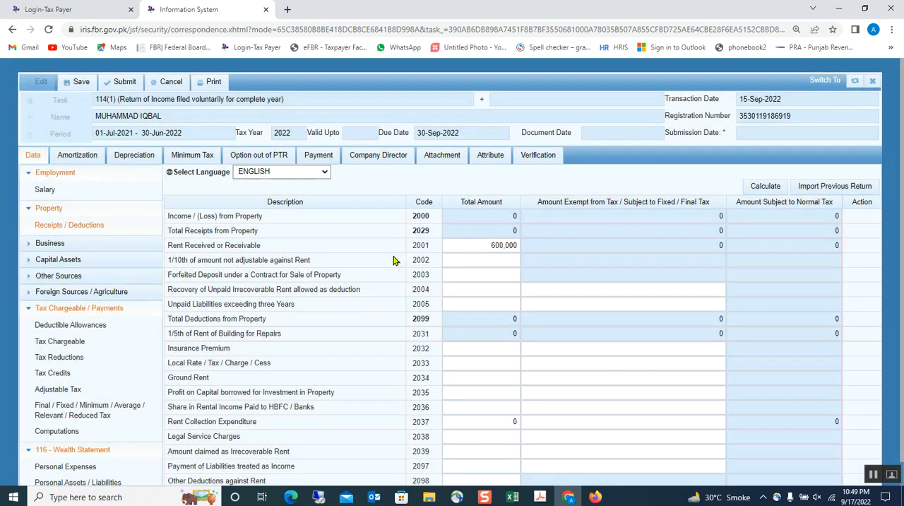
pyautogui.click(765, 187)
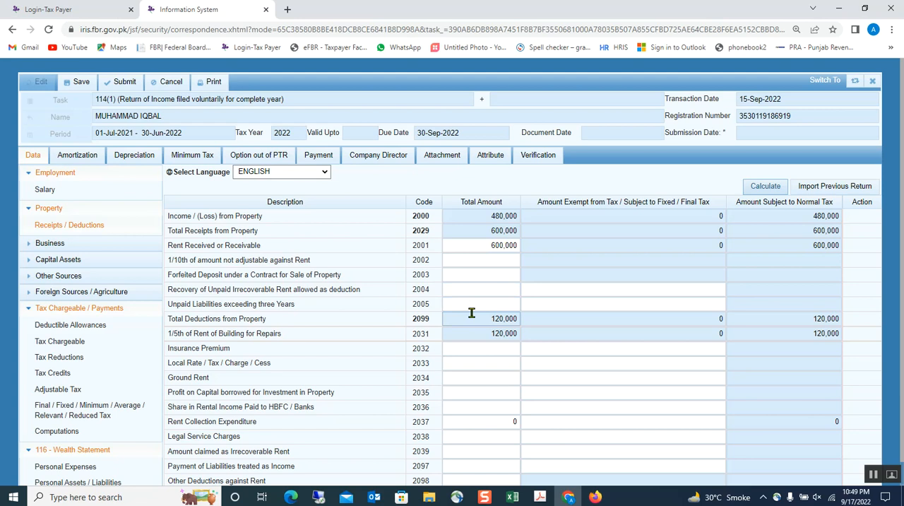
# Step: Set the total amount of Rent Collection Expenditure to 24,000 and recalculate the property income
pyautogui.scroll(-1, 470, 315)
pyautogui.click(478, 392)
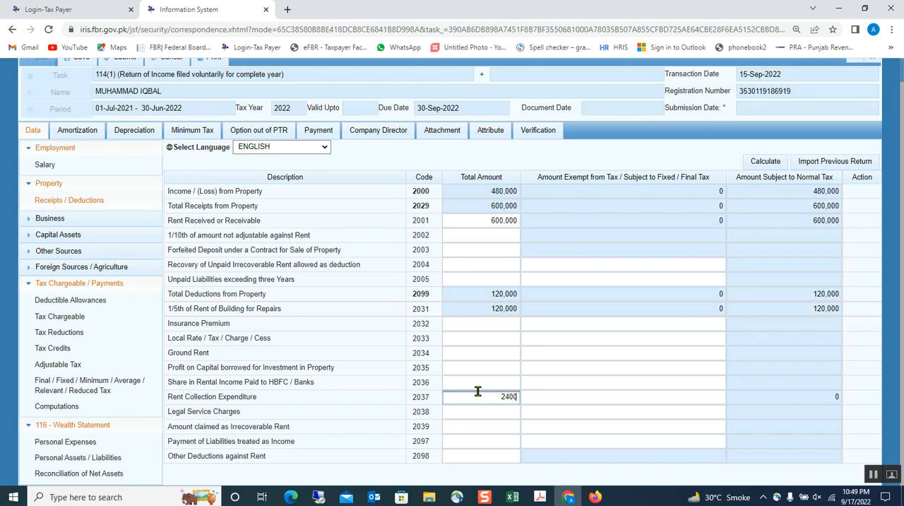
pyautogui.click(456, 339)
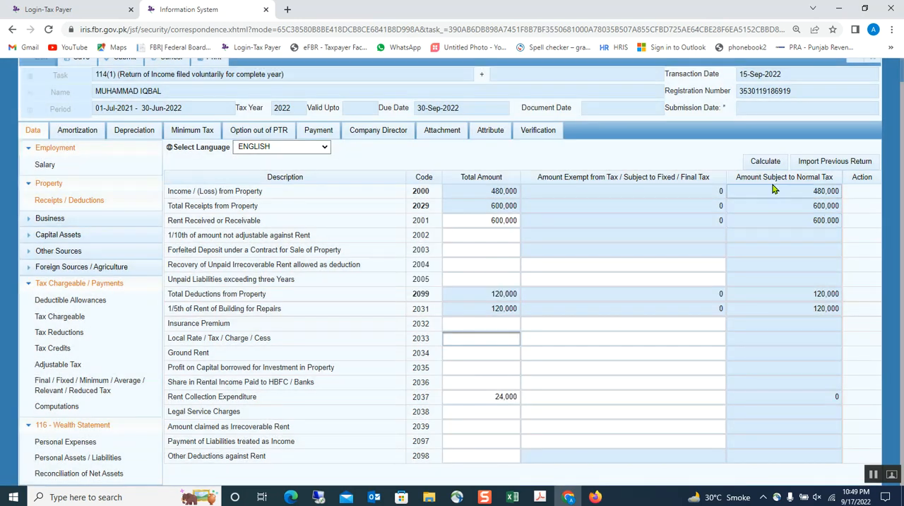
pyautogui.click(764, 165)
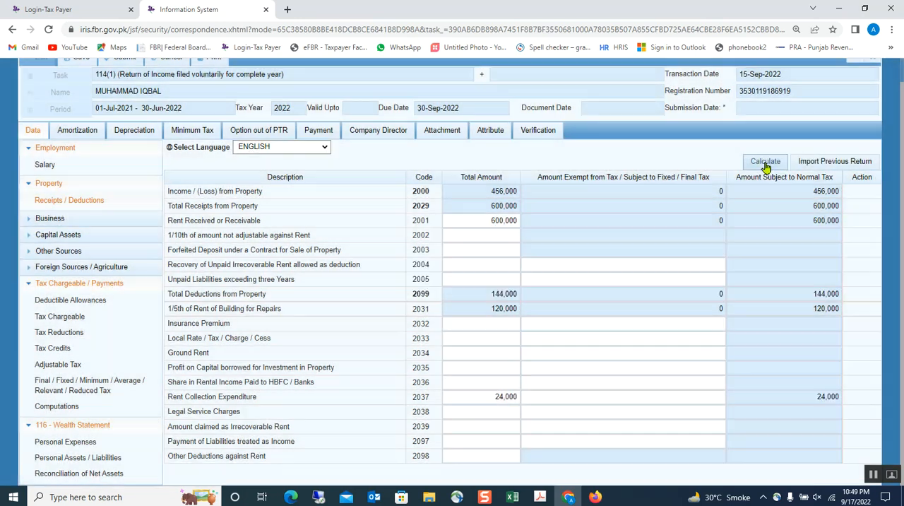
pyautogui.click(765, 165)
# Step: Return to the Excel workbook and compare the Case-1 rental income, deductions total and taxable rental income with the return
pyautogui.click(511, 499)
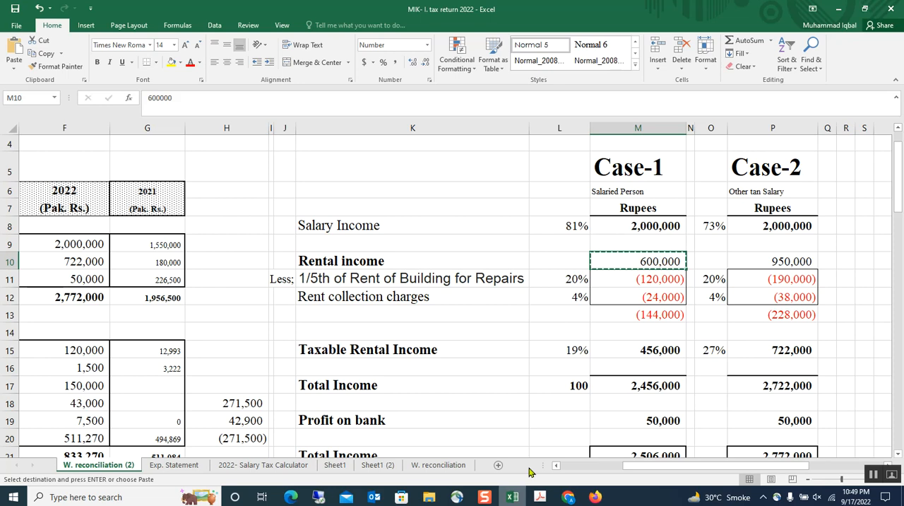
pyautogui.click(618, 350)
pyautogui.click(626, 265)
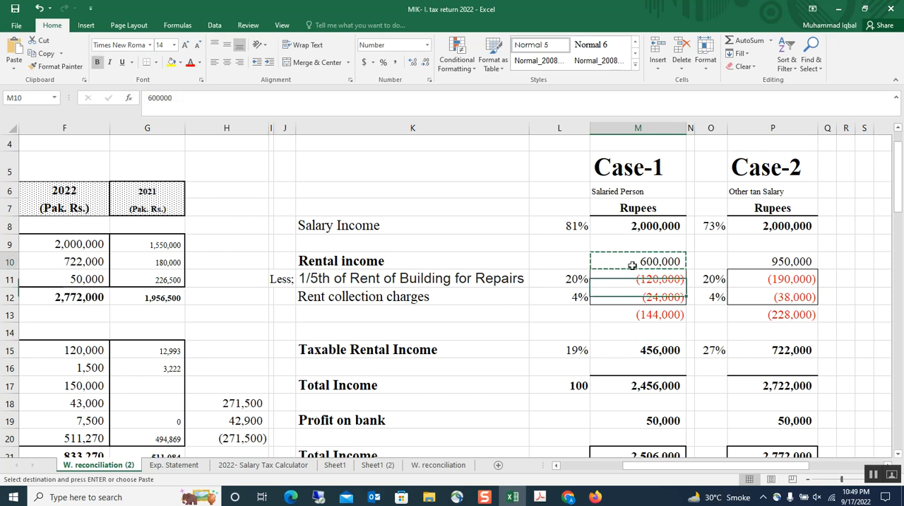
pyautogui.click(627, 315)
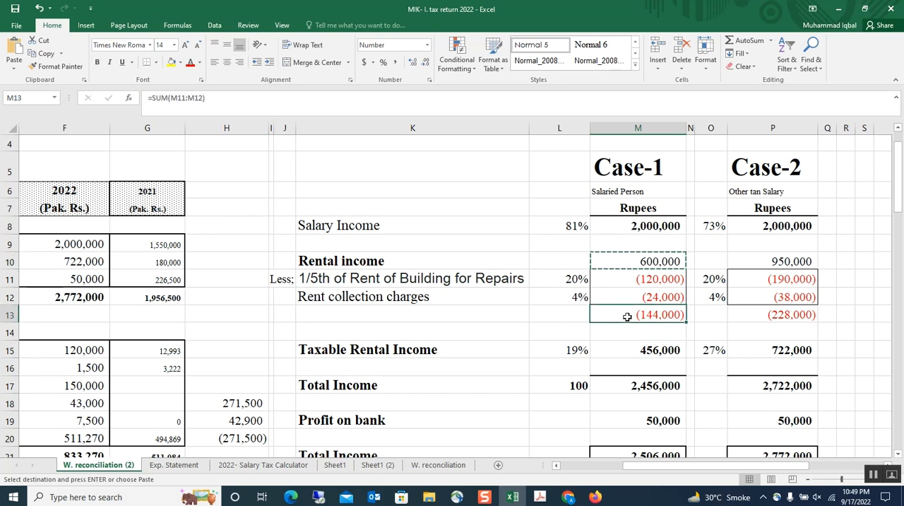
# Step: Review the Case-1 taxable rental income, its share of total income, the total income and the tax payable as per salary rates
pyautogui.click(619, 350)
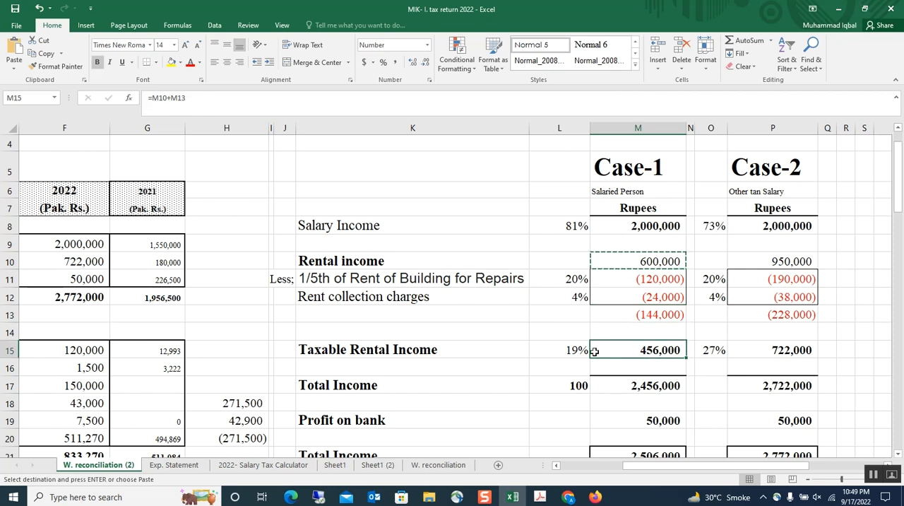
pyautogui.click(543, 349)
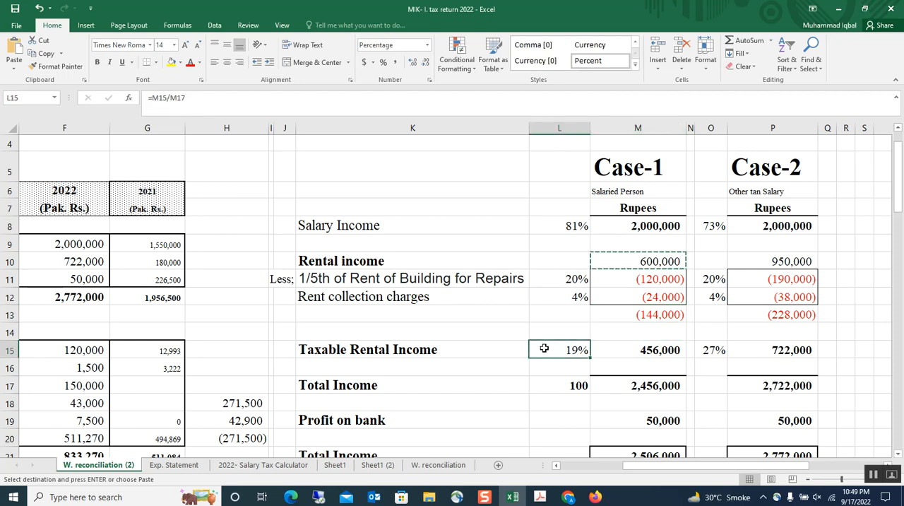
pyautogui.click(601, 385)
pyautogui.scroll(-1, 621, 353)
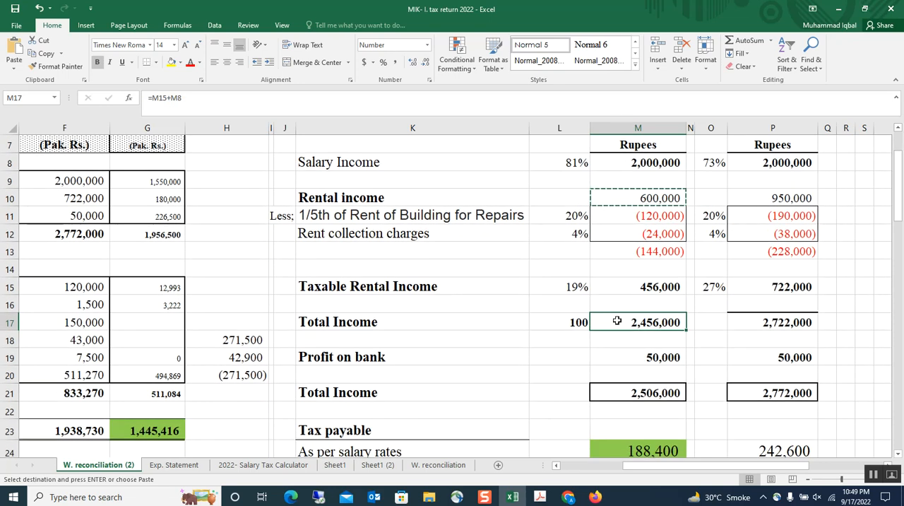
pyautogui.scroll(-1, 619, 318)
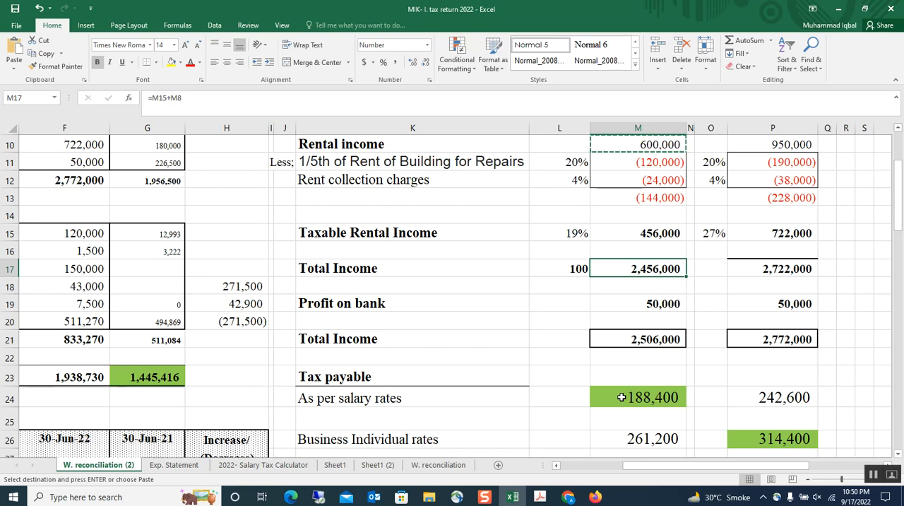
pyautogui.click(618, 397)
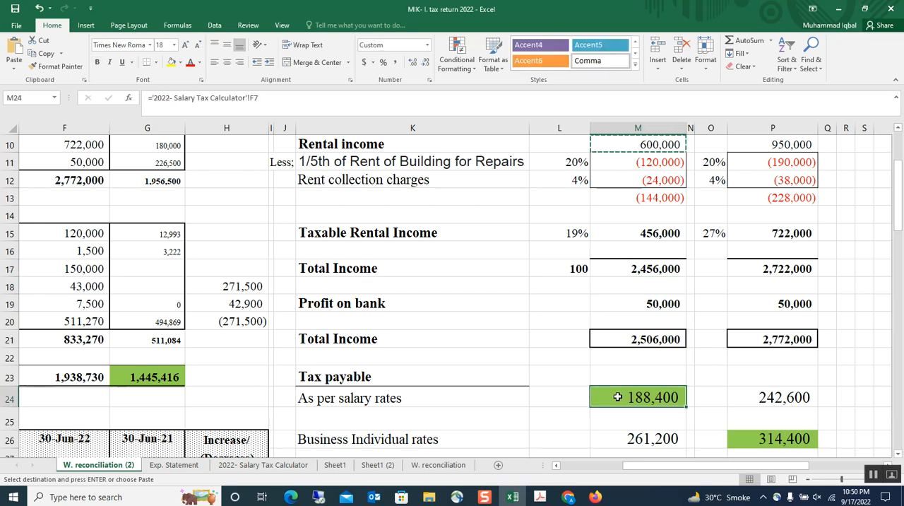
# Step: Check the Case-1 annual income and its 2021-22 tax on the 2022- Salary Tax Calculator sheet, and return to W. reconciliation (2)
pyautogui.click(276, 466)
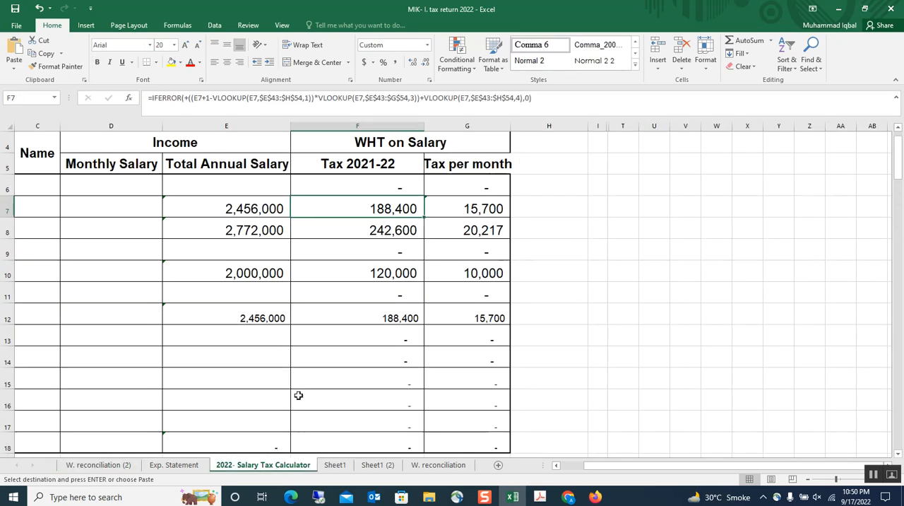
pyautogui.scroll(1, 290, 307)
pyautogui.click(228, 272)
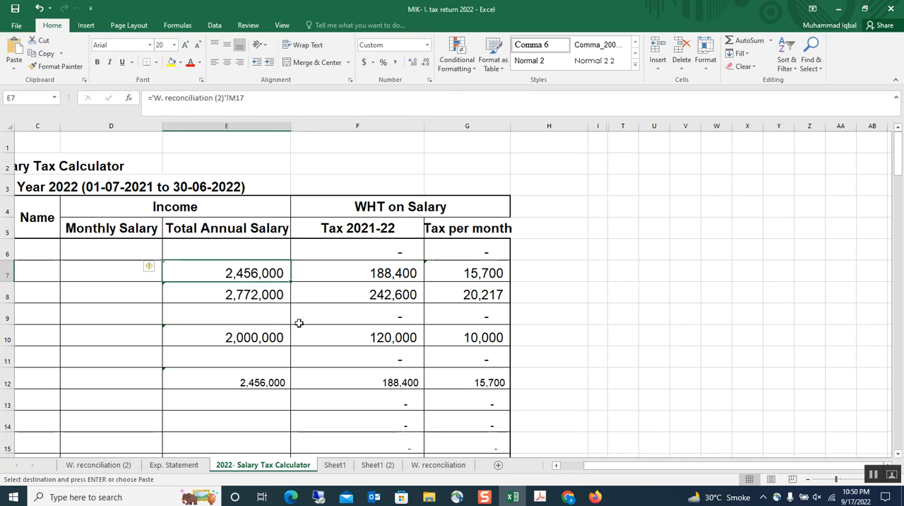
pyautogui.click(364, 274)
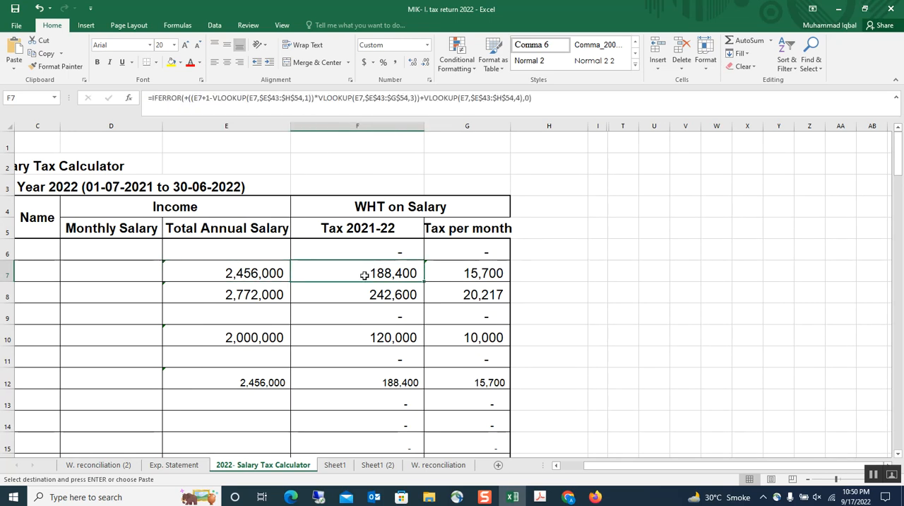
pyautogui.click(515, 498)
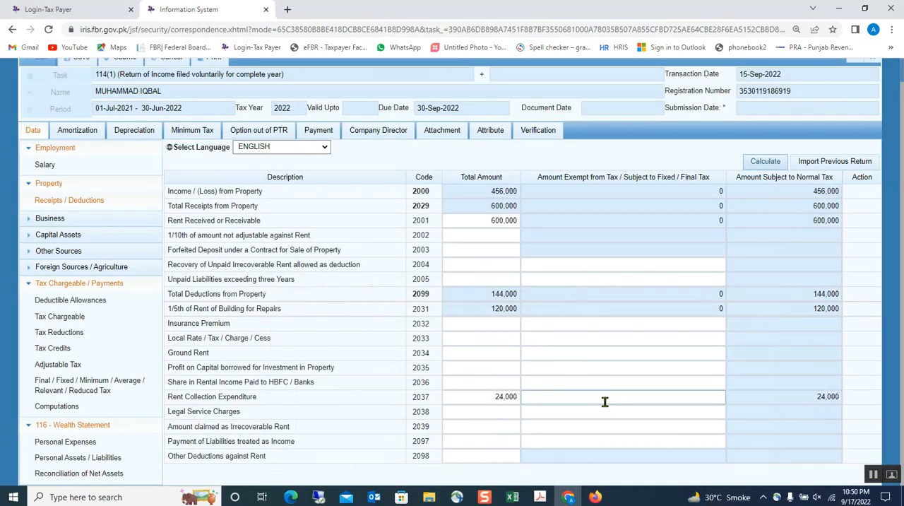
pyautogui.click(512, 496)
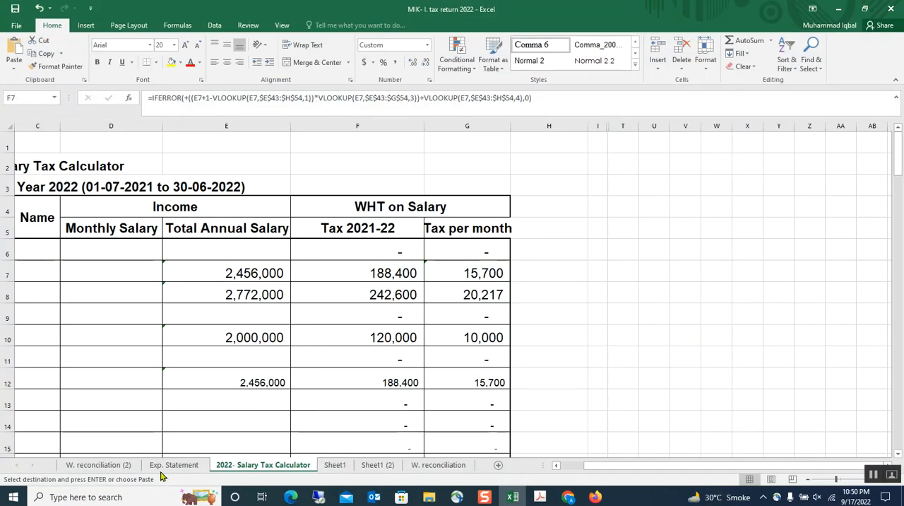
pyautogui.click(98, 464)
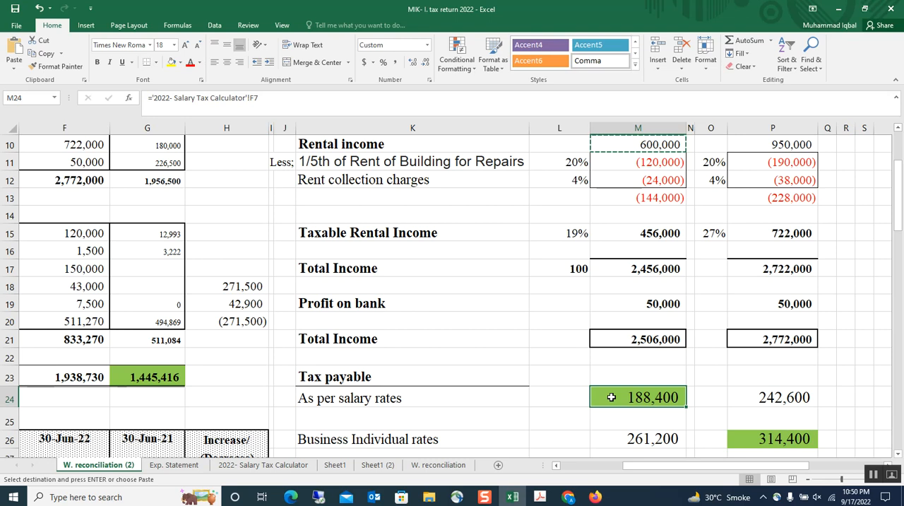
# Step: Review the Case-2 salary income, taxable rental income and the salary's percentage share of total income
pyautogui.scroll(-1, 612, 396)
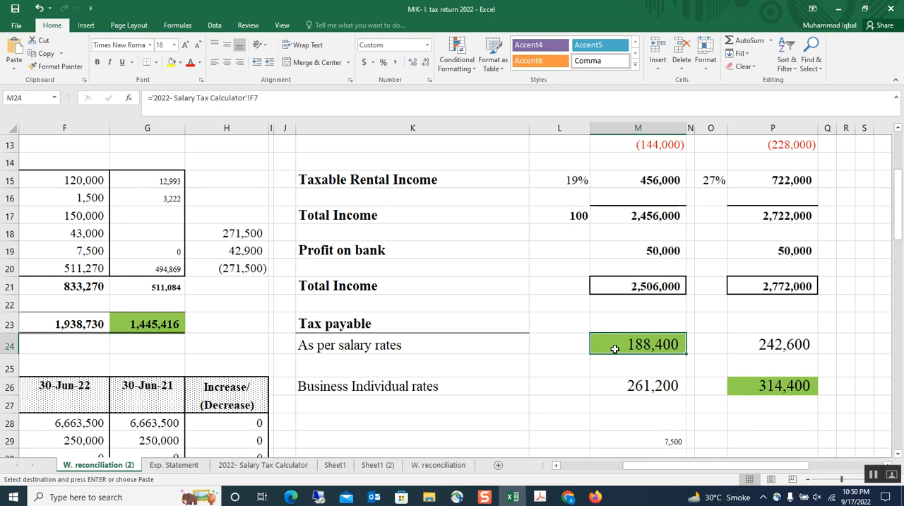
pyautogui.scroll(3, 613, 347)
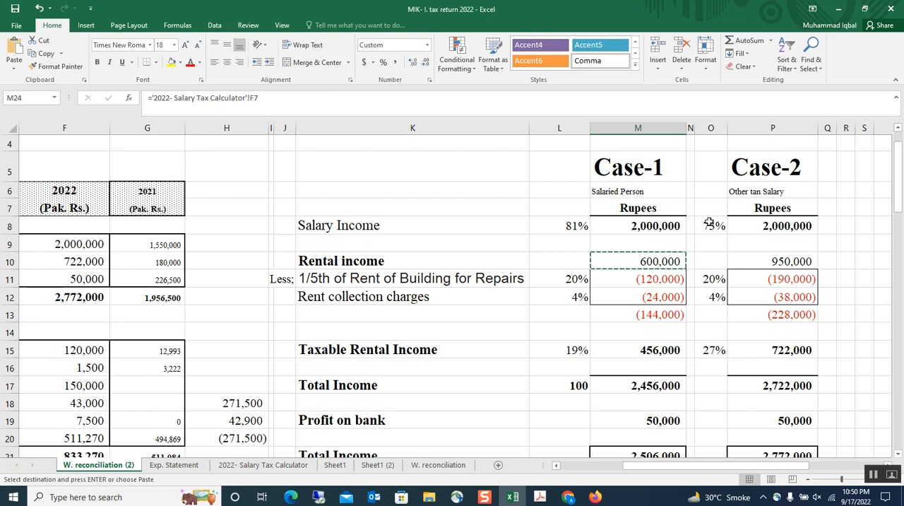
pyautogui.click(764, 225)
pyautogui.scroll(-1, 761, 286)
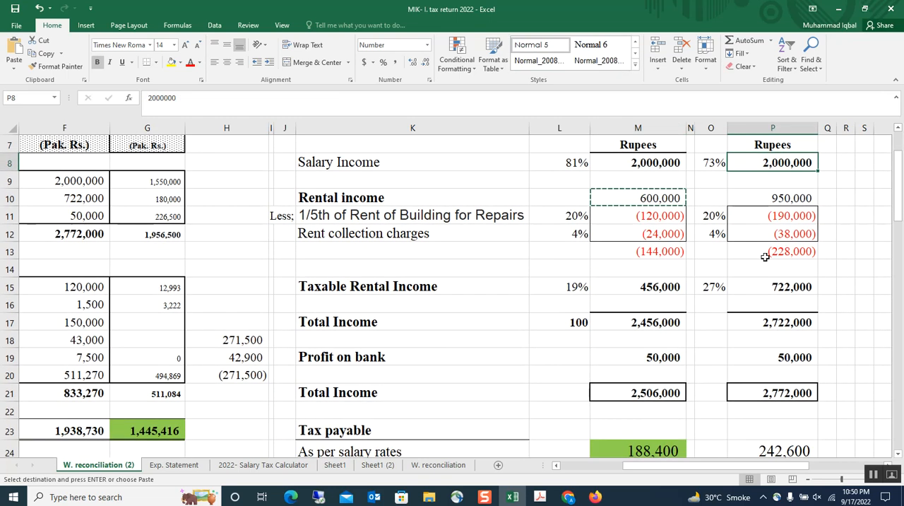
pyautogui.click(761, 285)
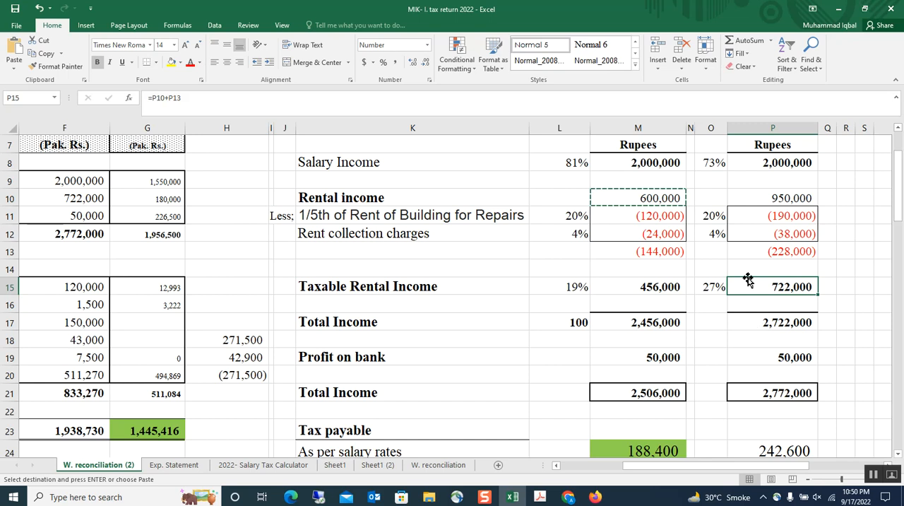
pyautogui.click(706, 164)
pyautogui.scroll(1, 788, 230)
# Step: Consult the existing tax rates for non-salaried individuals in the Finance Bill 2022 PDF in Acrobat, and return to the Excel workbook
pyautogui.moveTo(540, 497)
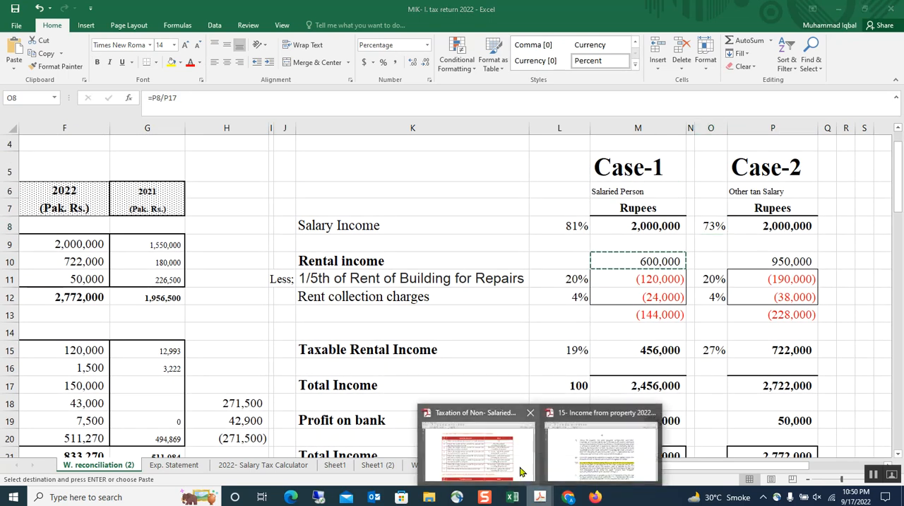
pyautogui.click(497, 462)
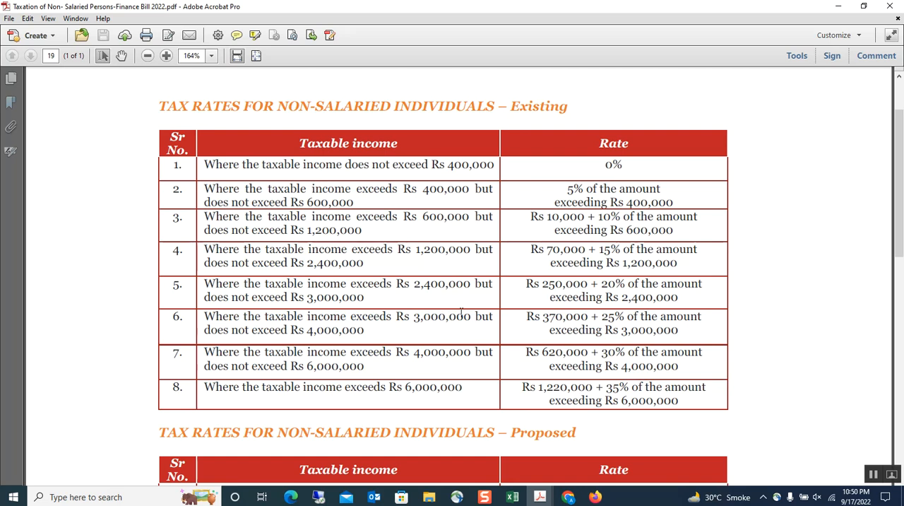
pyautogui.click(513, 497)
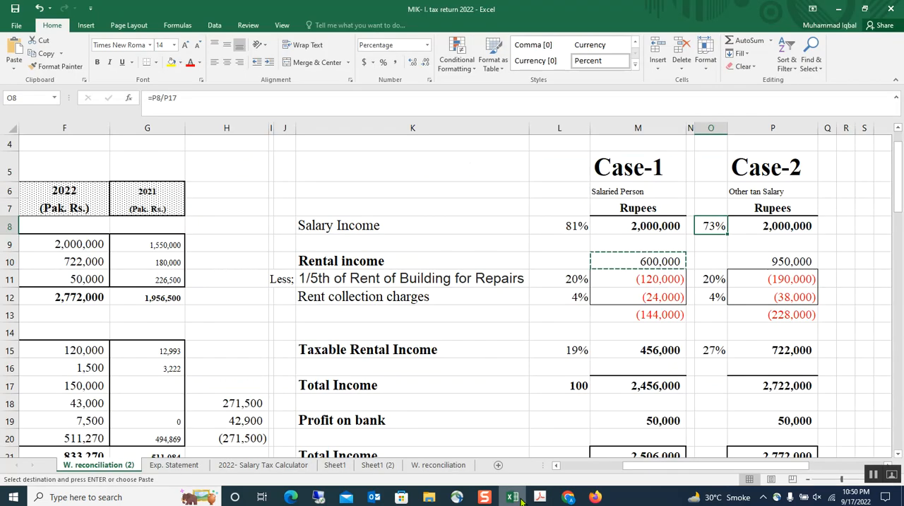
# Step: Copy the Case-2 rental income in P10 of the workbook and switch to the tax return in Chrome
pyautogui.click(776, 348)
pyautogui.scroll(-1, 775, 348)
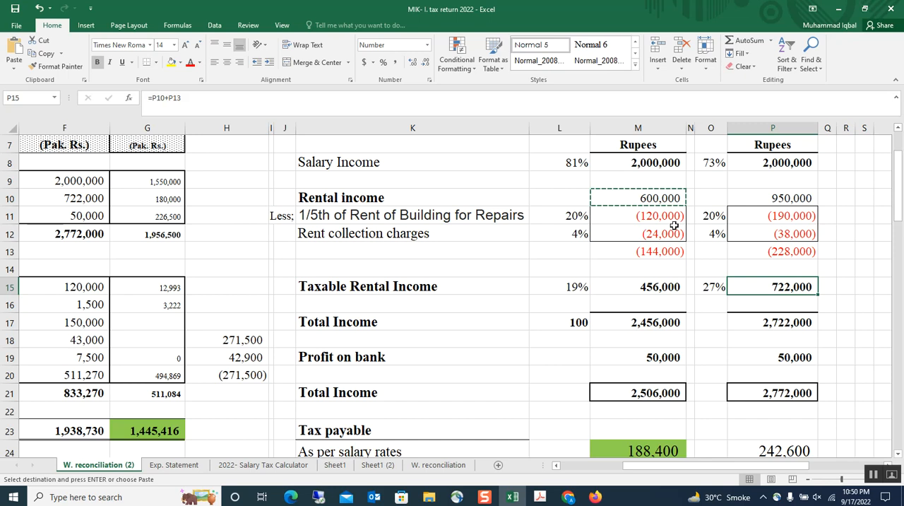
pyautogui.click(761, 198)
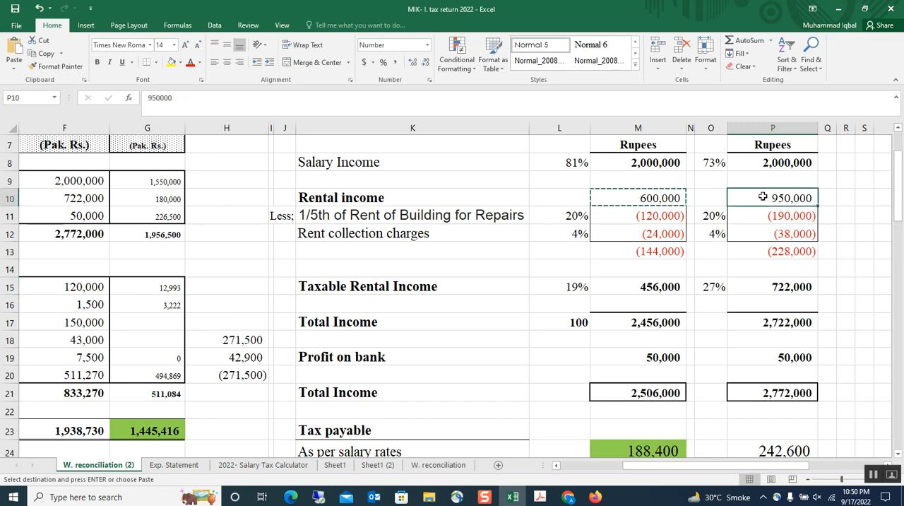
pyautogui.hotkey('ctrl', 'c')
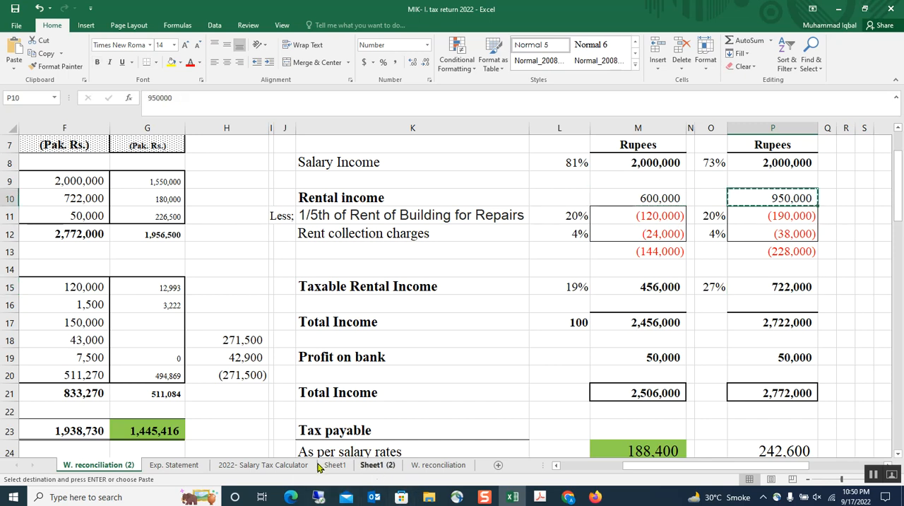
pyautogui.click(567, 496)
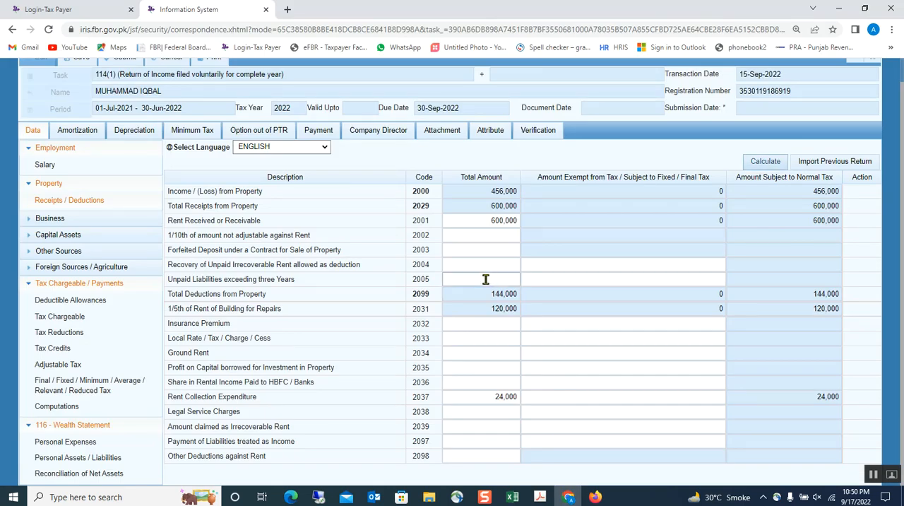
# Step: Replace the total amount of Rent Received or Receivable with 950,000 and recalculate the property income
pyautogui.moveTo(468, 226); pyautogui.dragTo(575, 229)
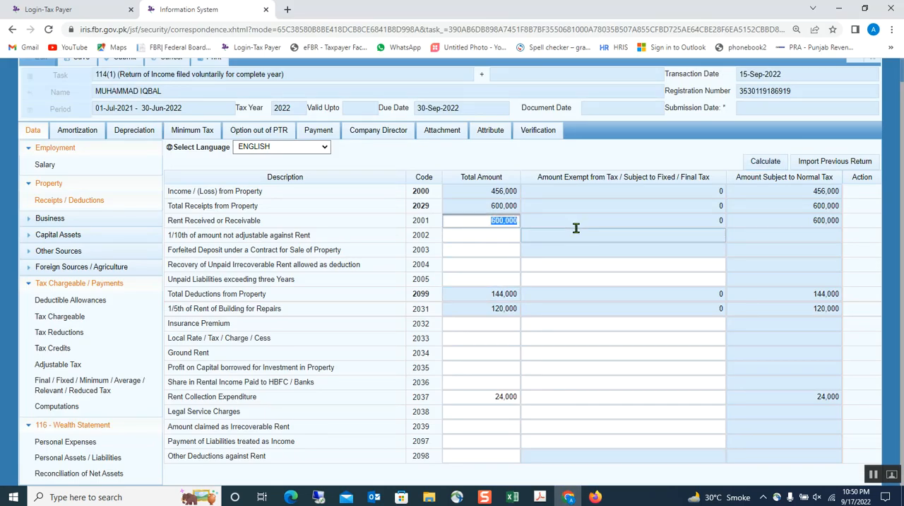
pyautogui.click(575, 228)
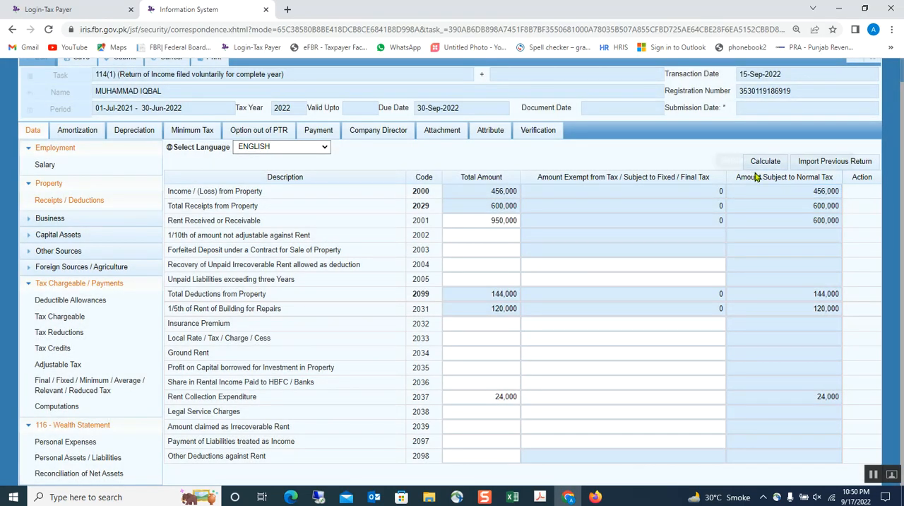
pyautogui.click(760, 162)
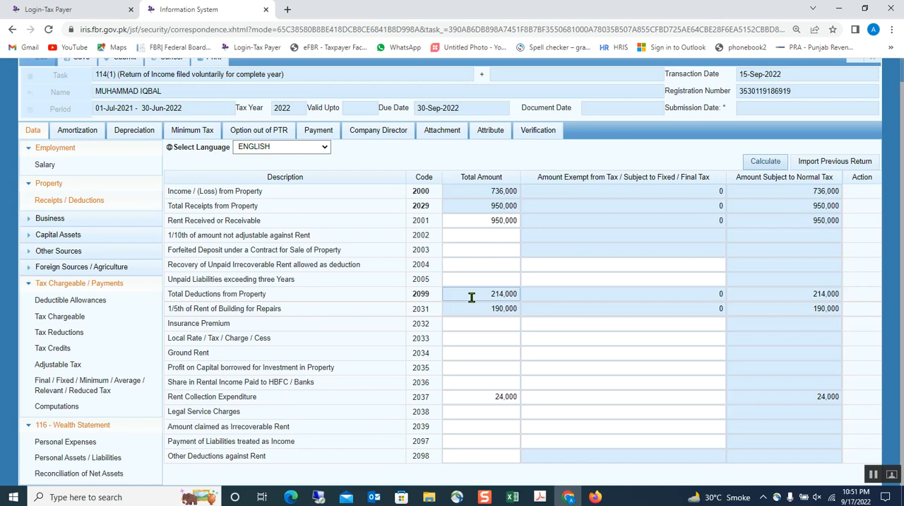
pyautogui.click(471, 297)
# Step: Set the total amount of Rent Collection Expenditure to 38,000 and recalculate the return
pyautogui.click(454, 399)
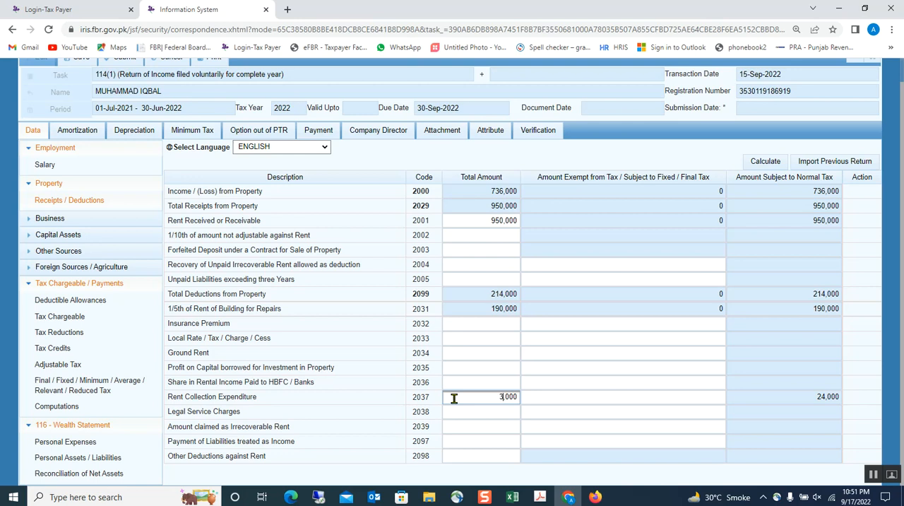
pyautogui.click(410, 331)
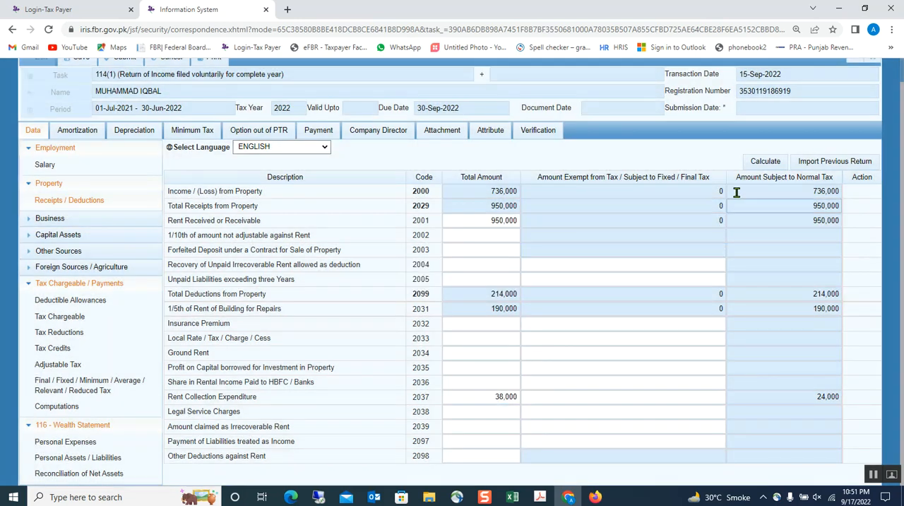
pyautogui.click(764, 162)
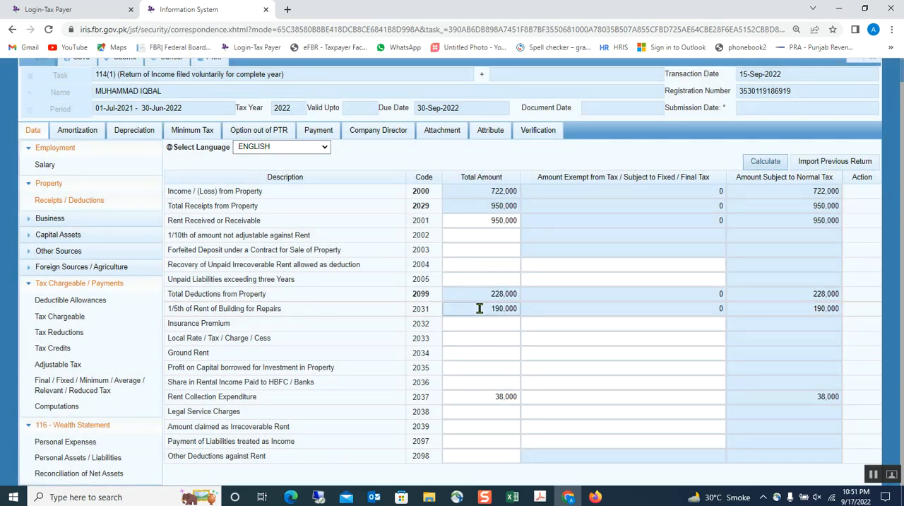
# Step: Return to the Excel workbook and check the Case-2 bank profit, deductions total, rental income and taxable rental income
pyautogui.click(512, 496)
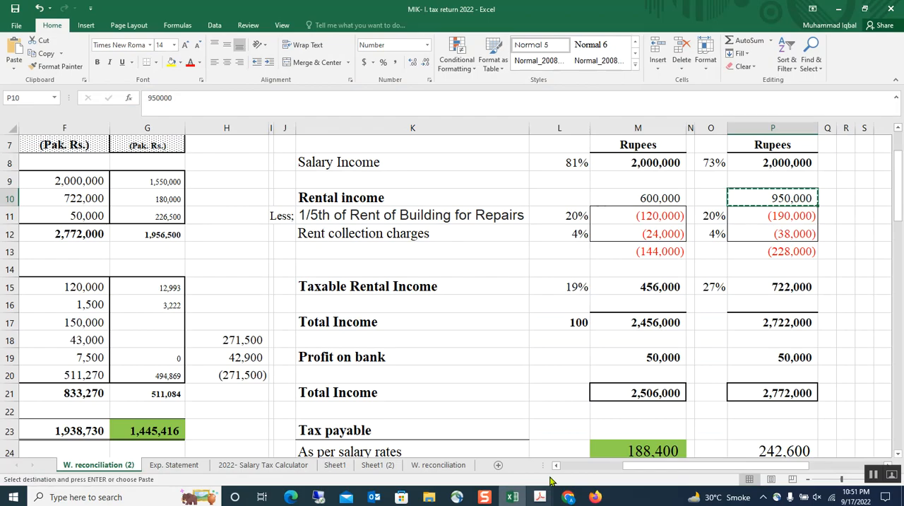
pyautogui.click(732, 358)
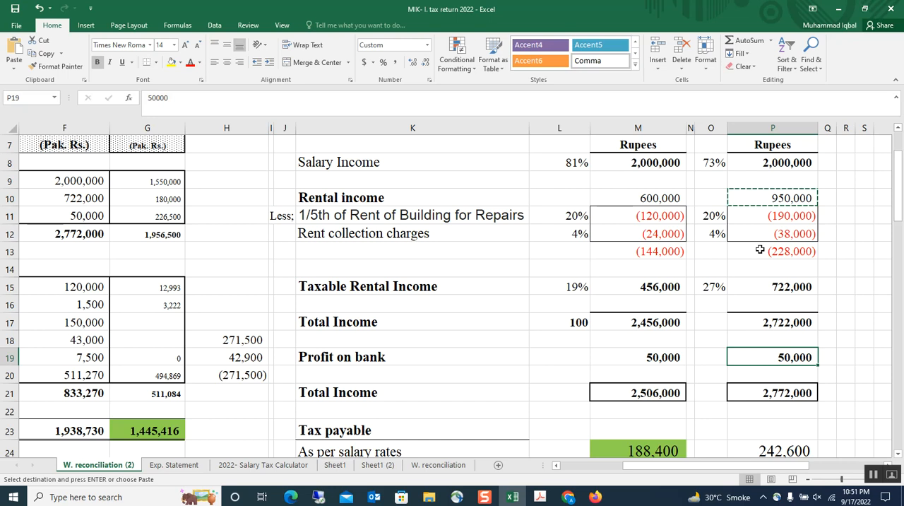
pyautogui.click(760, 250)
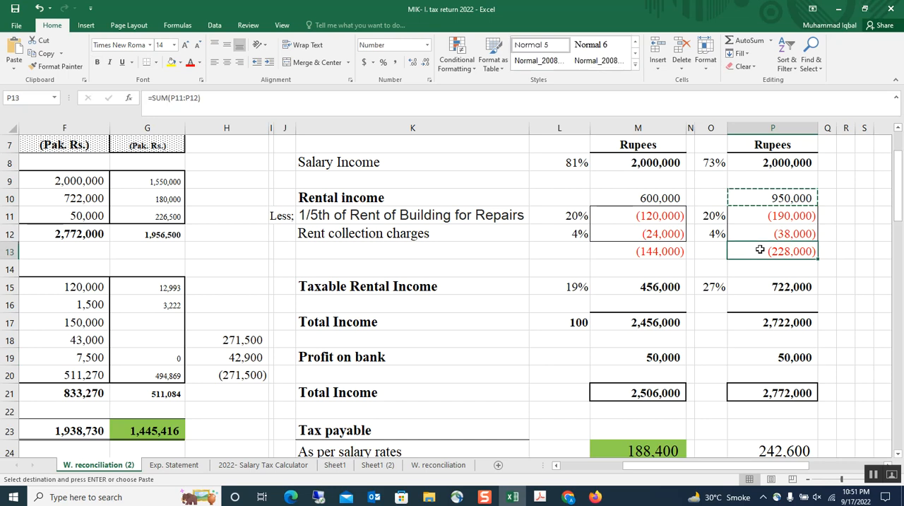
pyautogui.click(752, 193)
pyautogui.click(767, 291)
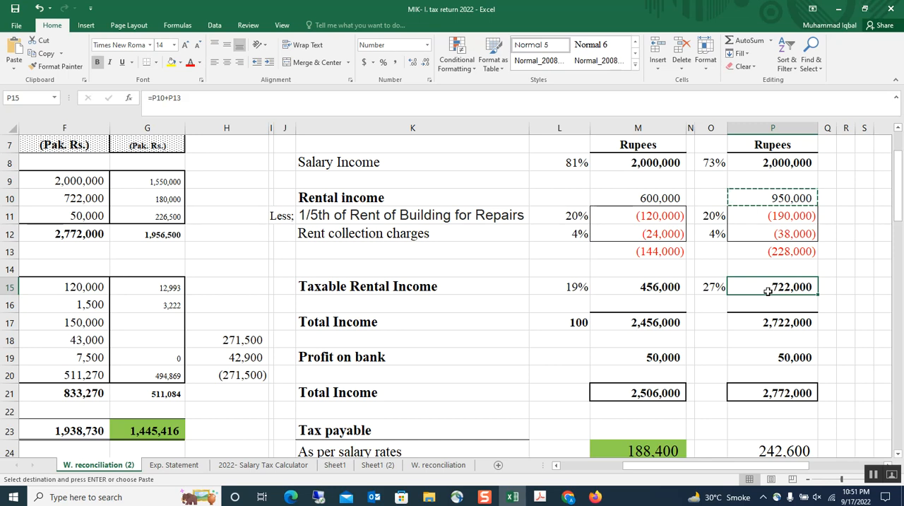
# Step: Switch back to the tax return in Chrome and check the Normal Income Tax amount in the Computations section
pyautogui.click(568, 498)
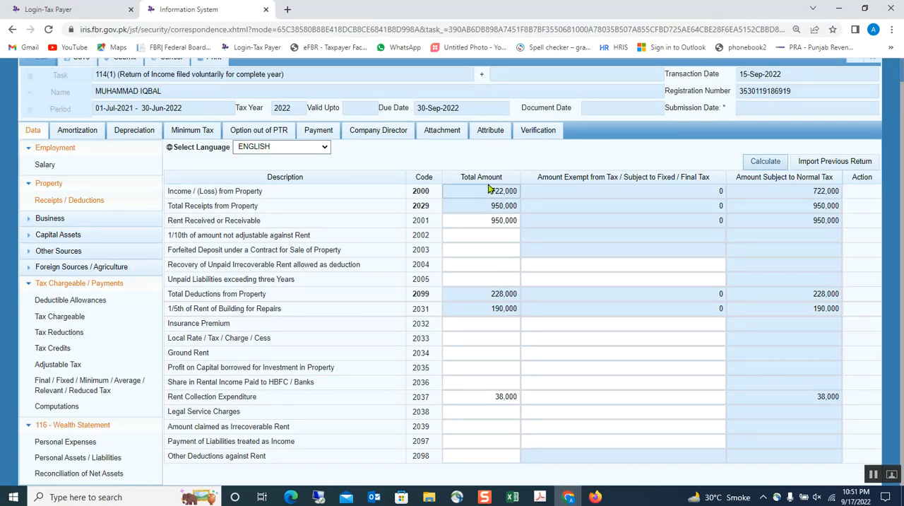
pyautogui.click(64, 409)
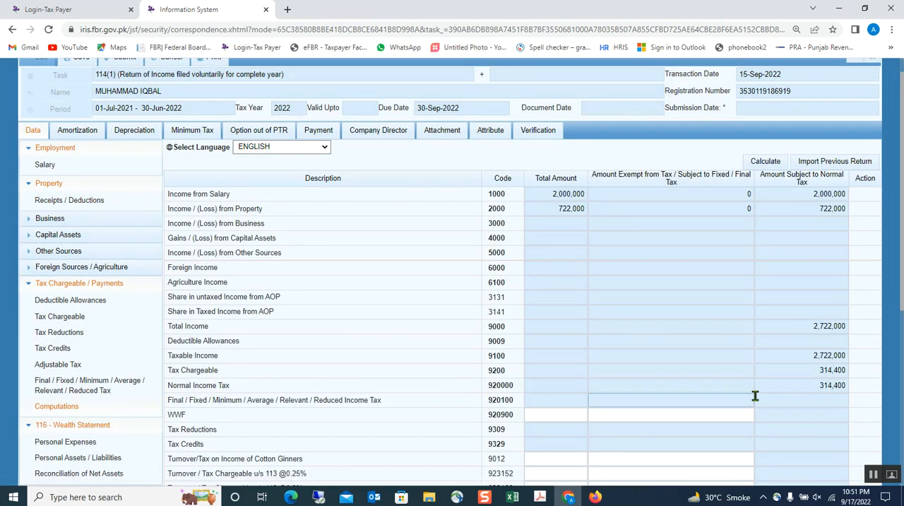
pyautogui.click(799, 385)
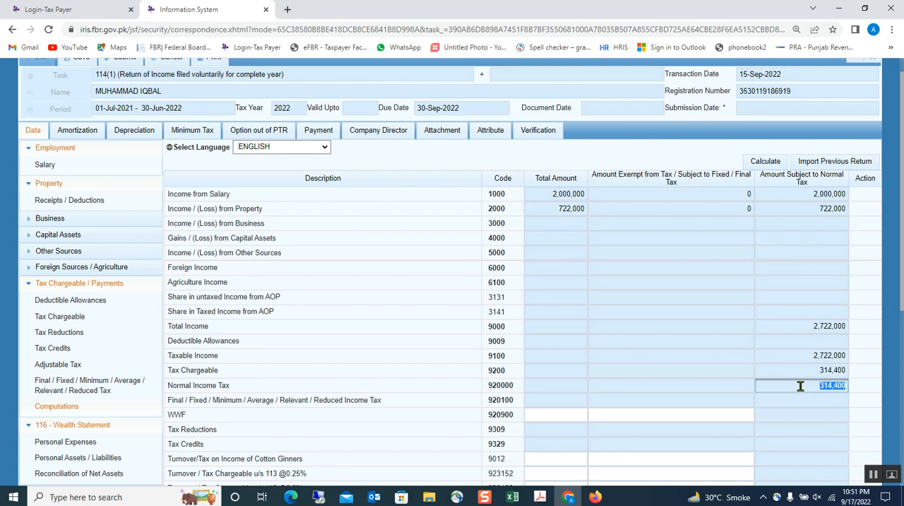
# Step: Return to the Excel workbook and check the Case-2 total income with and without the bank profit
pyautogui.click(512, 496)
pyautogui.click(528, 413)
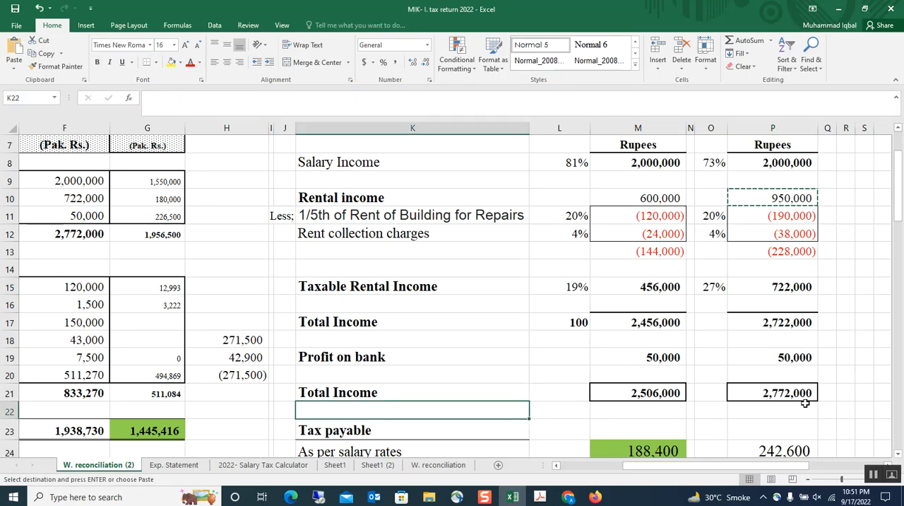
pyautogui.scroll(-1, 798, 374)
pyautogui.click(784, 341)
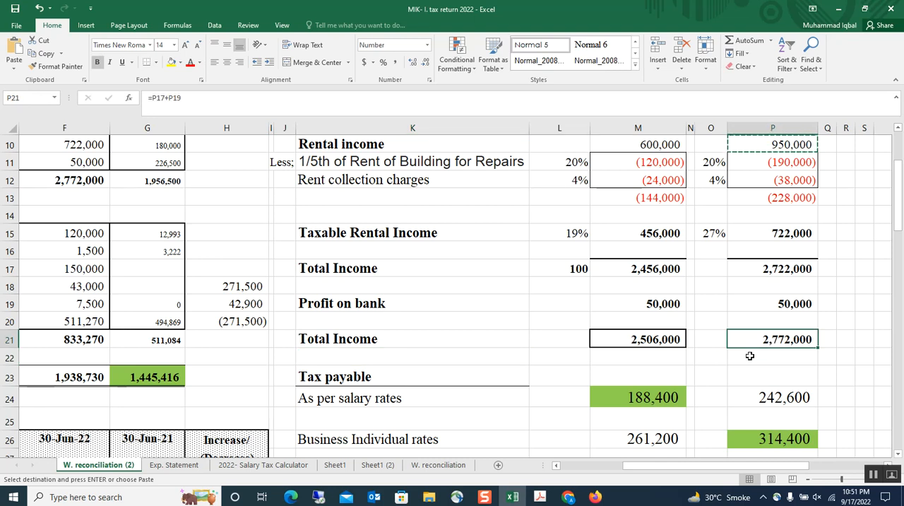
pyautogui.click(755, 269)
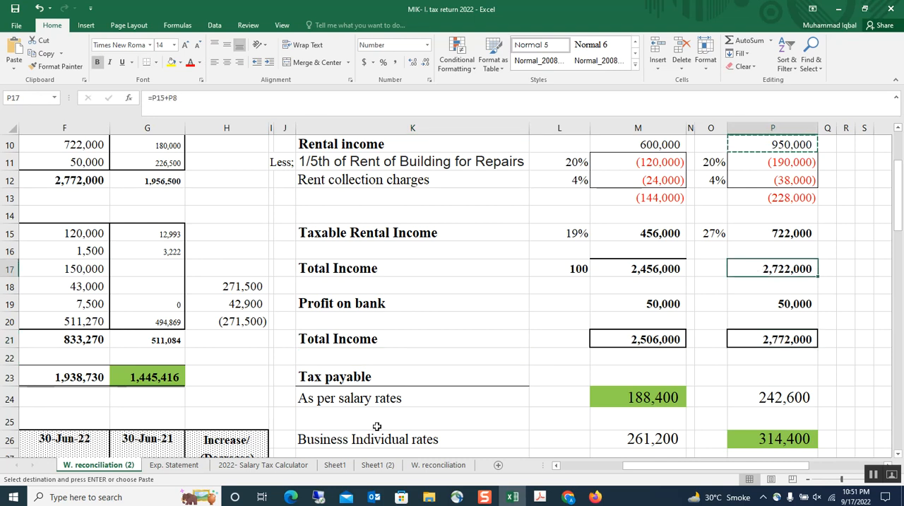
# Step: Check the taxable income and tax liability for 2020, 21 & 22 in the calculator for AOPs and non-salaried individuals on Sheet1 (2)
pyautogui.click(377, 465)
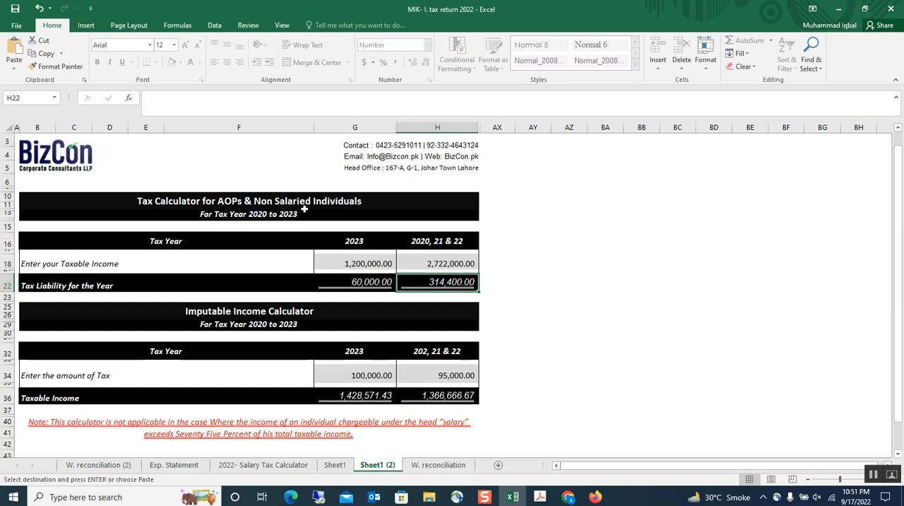
pyautogui.click(443, 240)
pyautogui.click(454, 263)
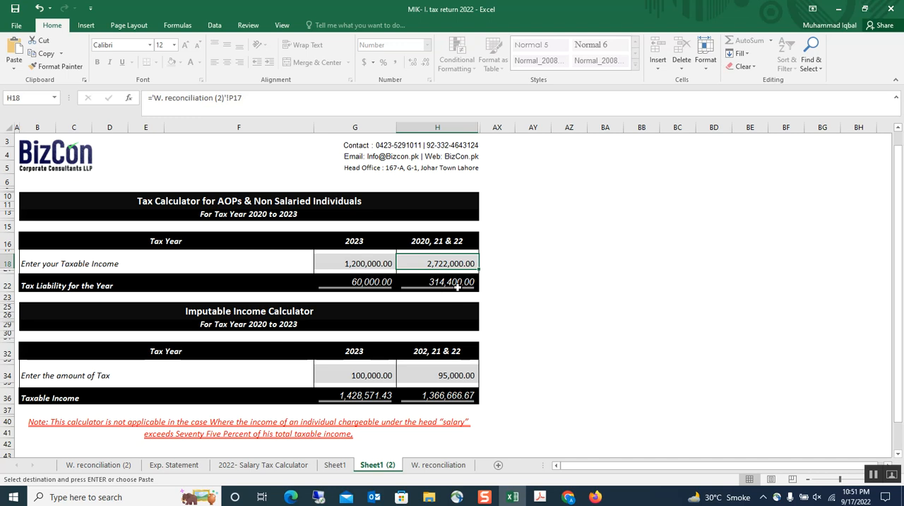
pyautogui.click(460, 282)
pyautogui.scroll(-1, 466, 296)
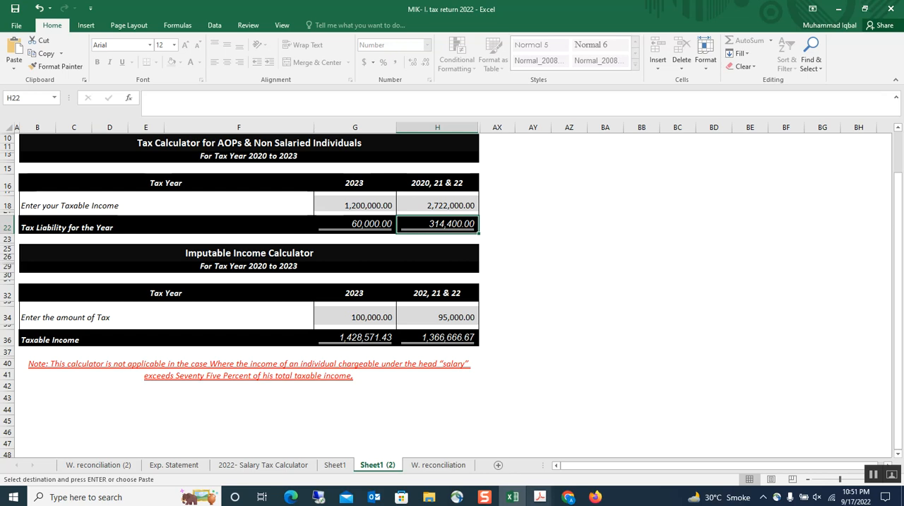
# Step: Switch to the tax return in Chrome, recheck the Normal Income Tax in Computations and open the Adjustable Tax section
pyautogui.click(568, 497)
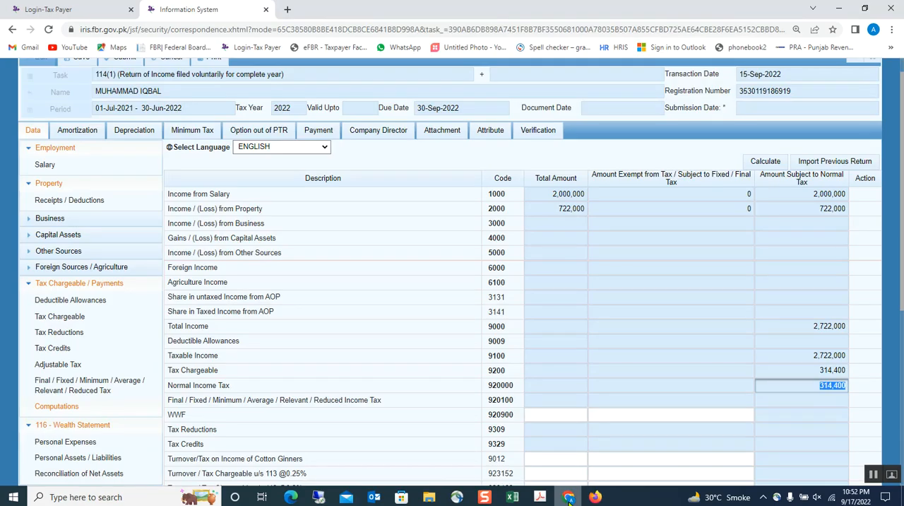
pyautogui.click(698, 413)
pyautogui.scroll(-1, 657, 402)
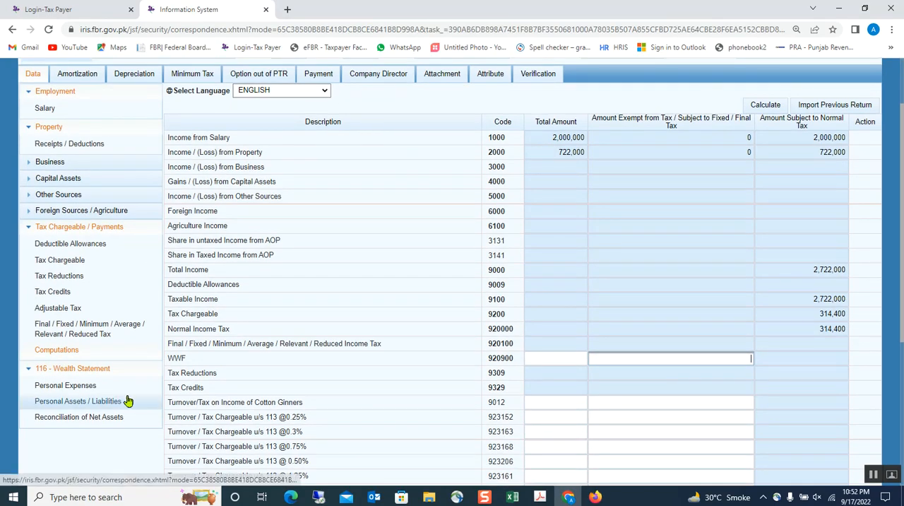
pyautogui.scroll(-1, 706, 324)
pyautogui.click(797, 269)
pyautogui.scroll(-1, 783, 278)
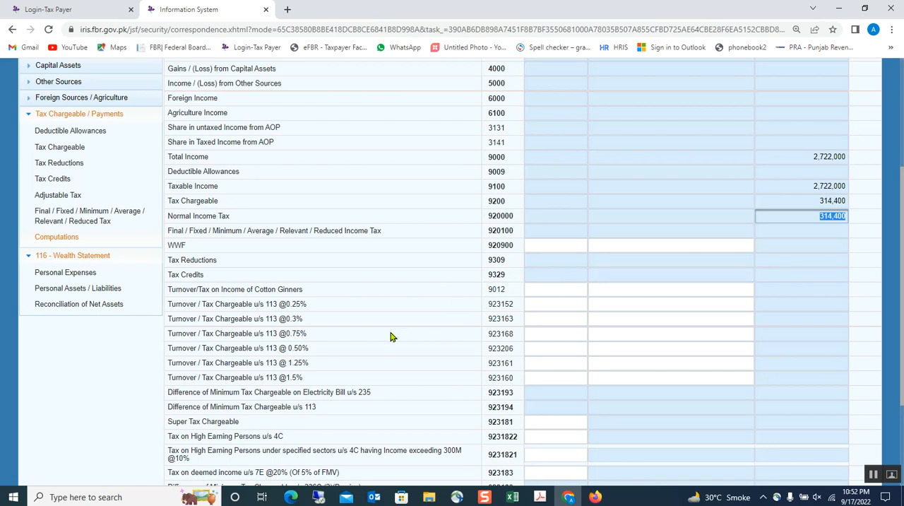
pyautogui.scroll(1, 360, 346)
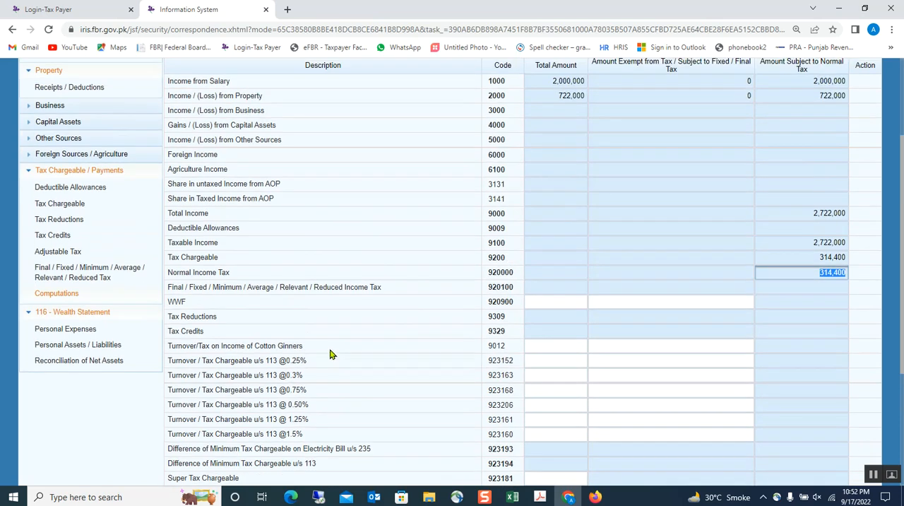
pyautogui.click(54, 257)
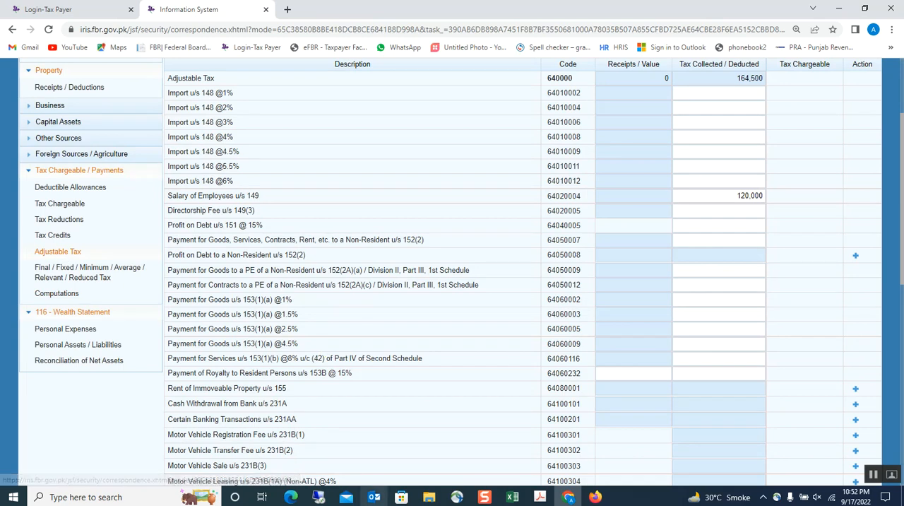
# Step: Go back to the W. reconciliation (2) sheet in Excel and review the 2022 income sources, including salary and profit on bank
pyautogui.moveTo(515, 500)
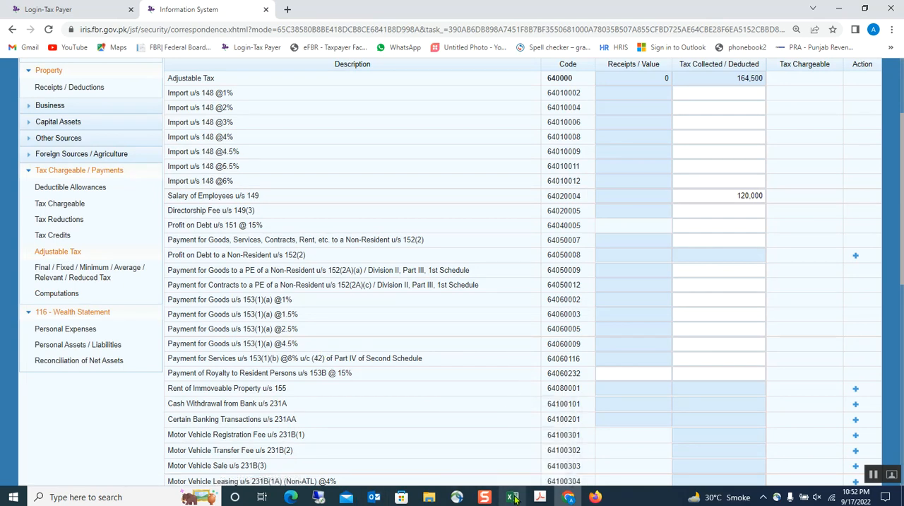
pyautogui.click(515, 499)
pyautogui.click(110, 464)
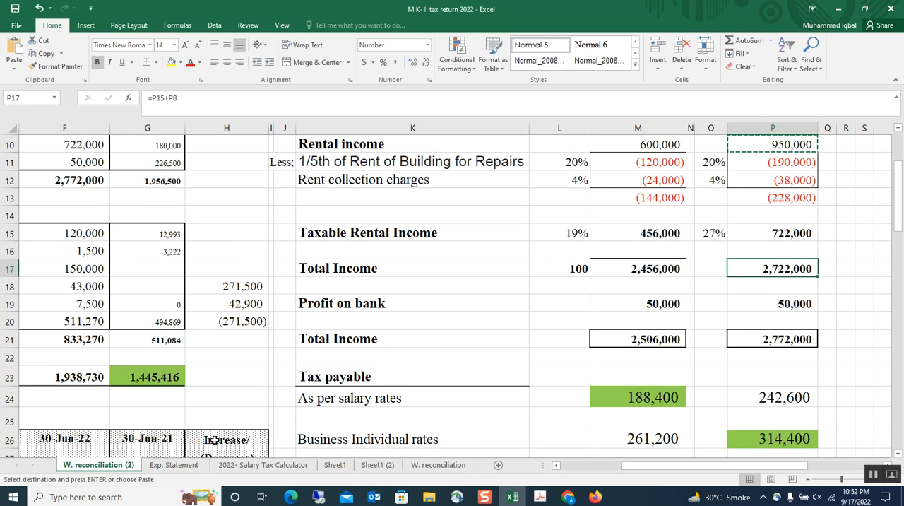
pyautogui.scroll(3, 273, 276)
pyautogui.click(226, 337)
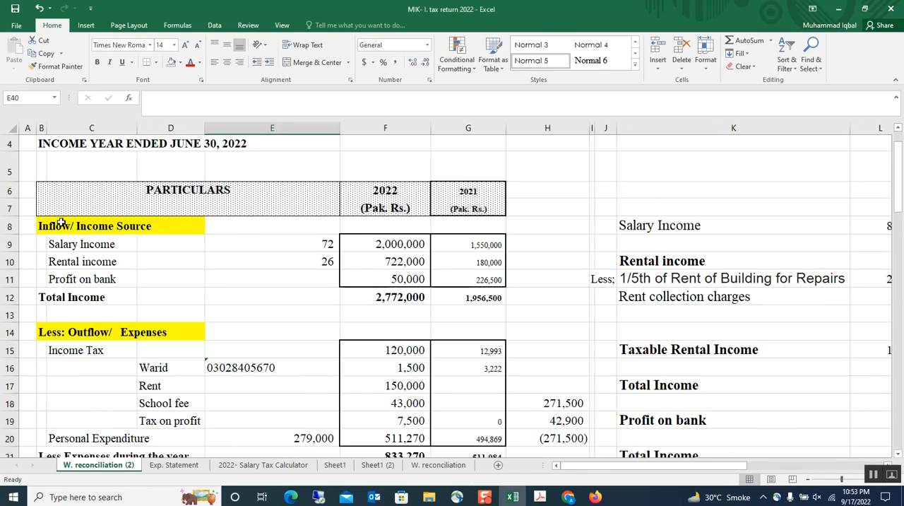
pyautogui.click(113, 227)
pyautogui.click(399, 245)
pyautogui.click(400, 281)
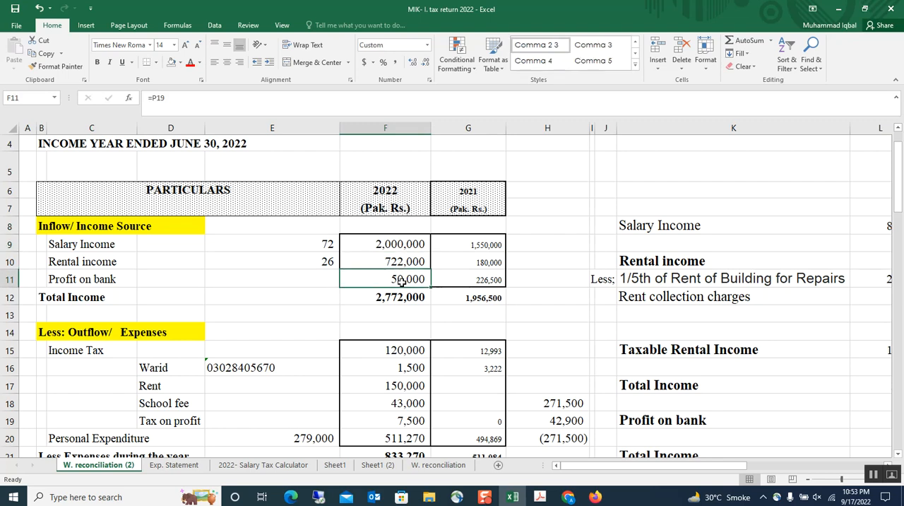
# Step: Review the Outflow/Expenses section and the Net Increase / (Decrease) In Wealth row for 2022
pyautogui.click(83, 332)
pyautogui.scroll(-2, 521, 339)
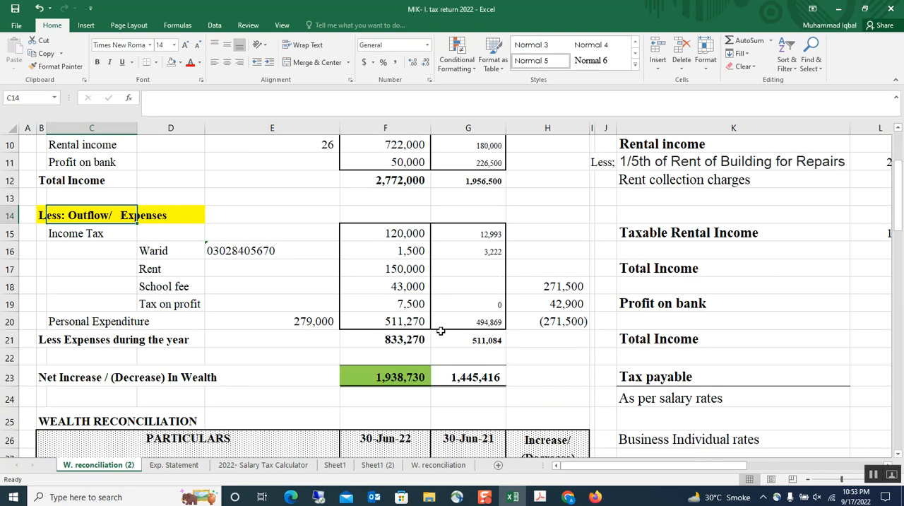
pyautogui.click(419, 332)
pyautogui.click(53, 381)
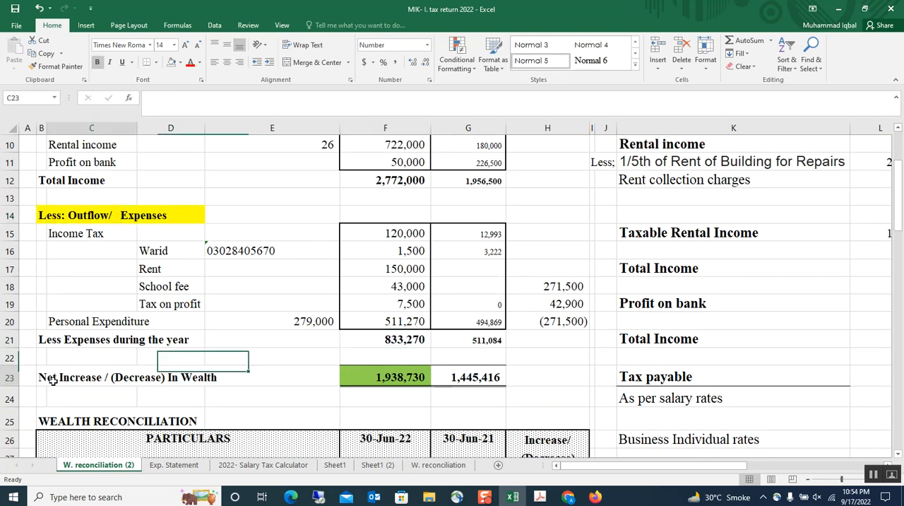
pyautogui.click(369, 375)
# Step: Trace how the 2022 net increase in wealth derives from the total income and the expenses during the year
pyautogui.scroll(1, 409, 349)
pyautogui.click(399, 235)
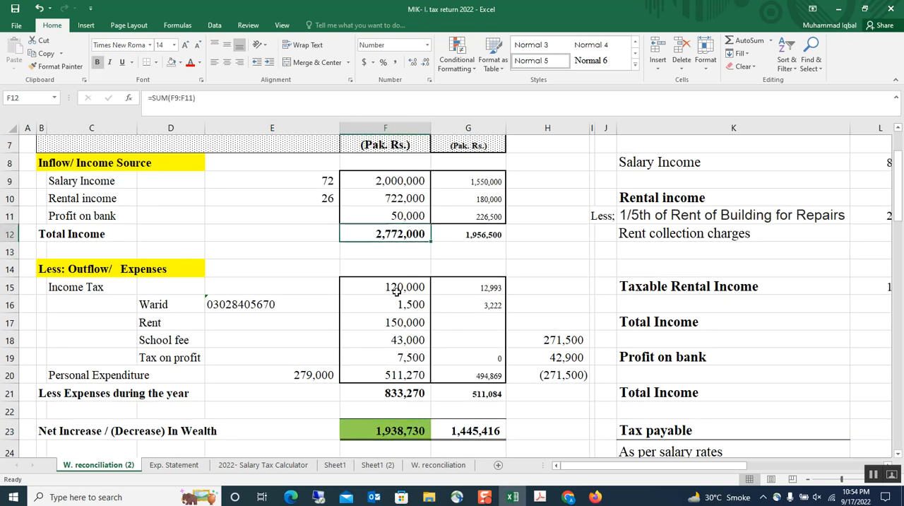
pyautogui.scroll(-1, 393, 338)
pyautogui.click(393, 338)
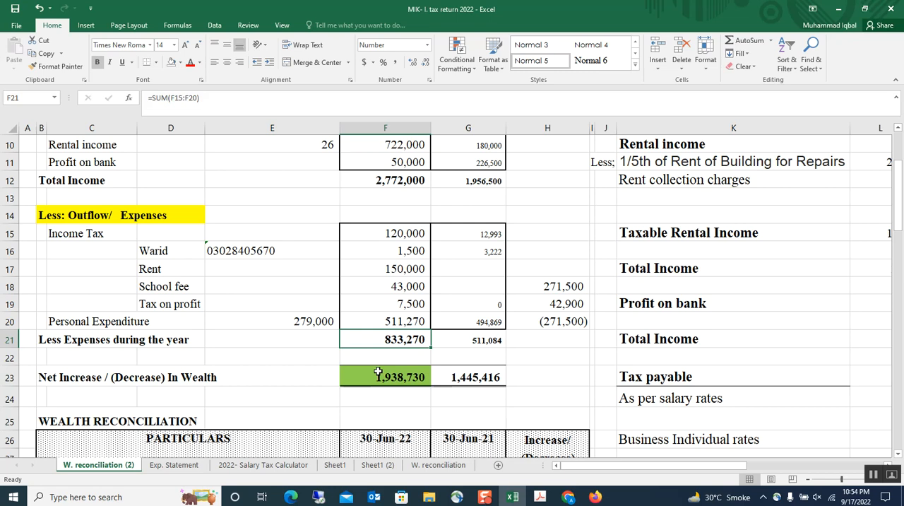
pyautogui.click(377, 372)
pyautogui.scroll(-4, 378, 372)
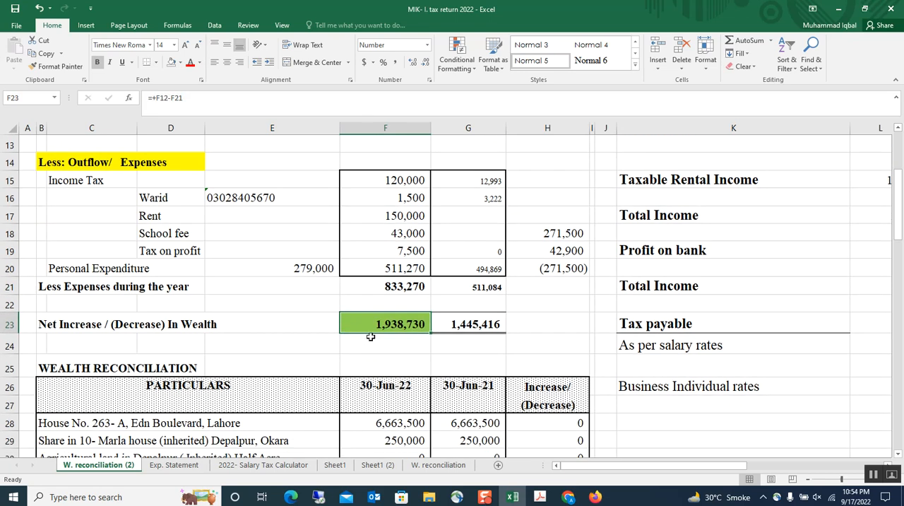
# Step: Examine the Wealth Reconciliation assets and liabilities and the net assets at 30-Jun-21 and 30-Jun-22
pyautogui.scroll(-2, 377, 326)
pyautogui.scroll(2, 377, 325)
pyautogui.scroll(-2, 346, 315)
pyautogui.scroll(-3, 464, 401)
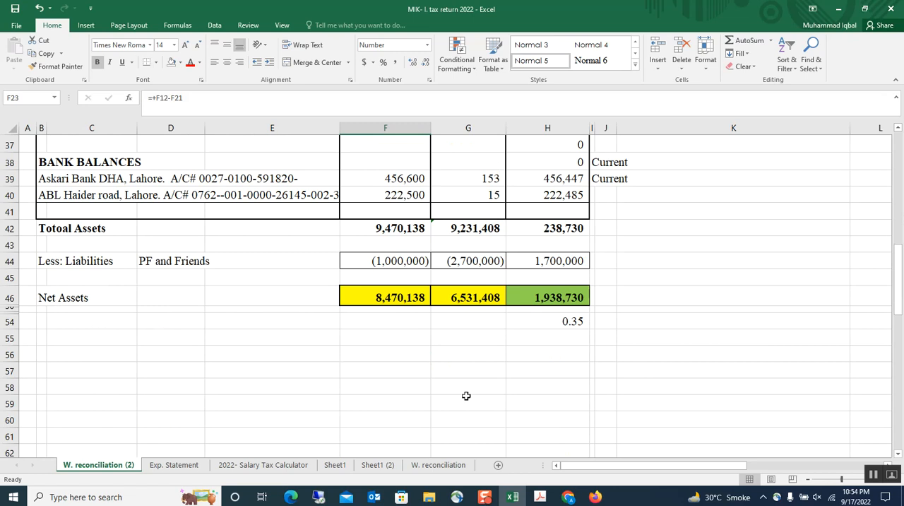
pyautogui.click(467, 291)
pyautogui.scroll(1, 473, 368)
pyautogui.scroll(2, 476, 384)
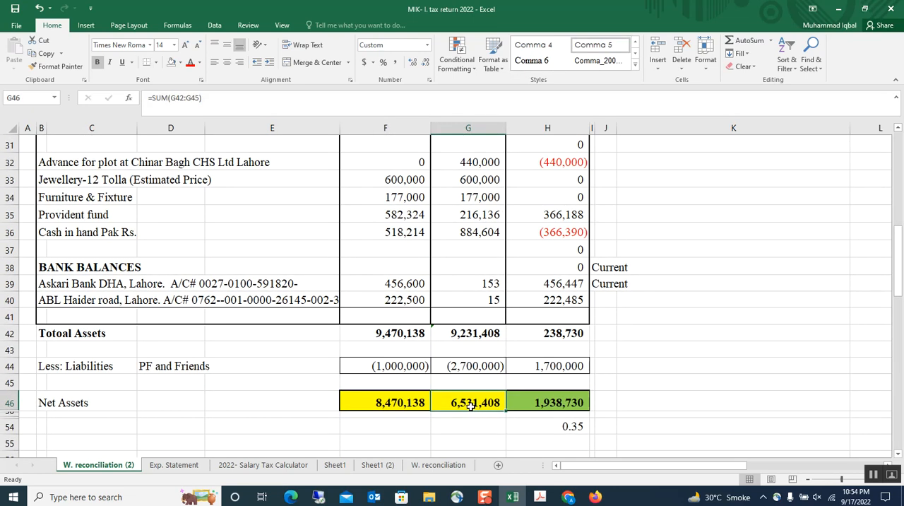
pyautogui.click(384, 402)
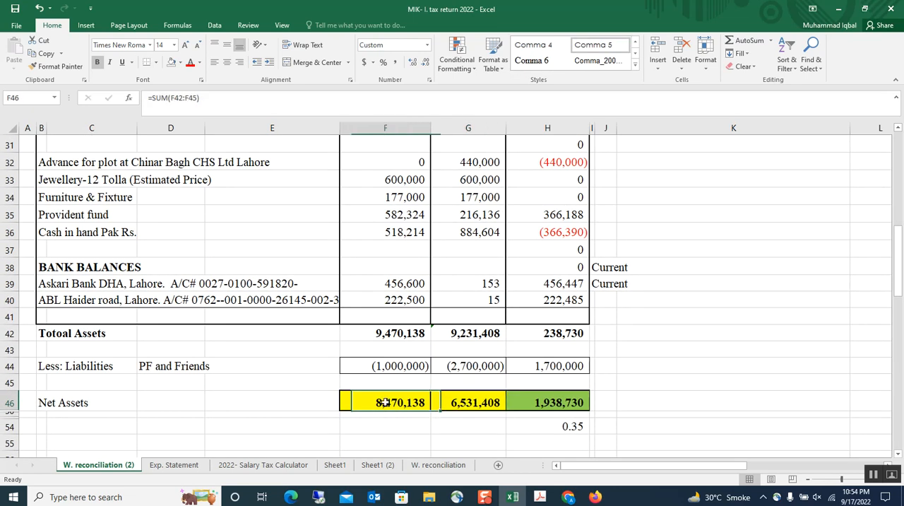
pyautogui.scroll(3, 392, 359)
pyautogui.scroll(-3, 510, 440)
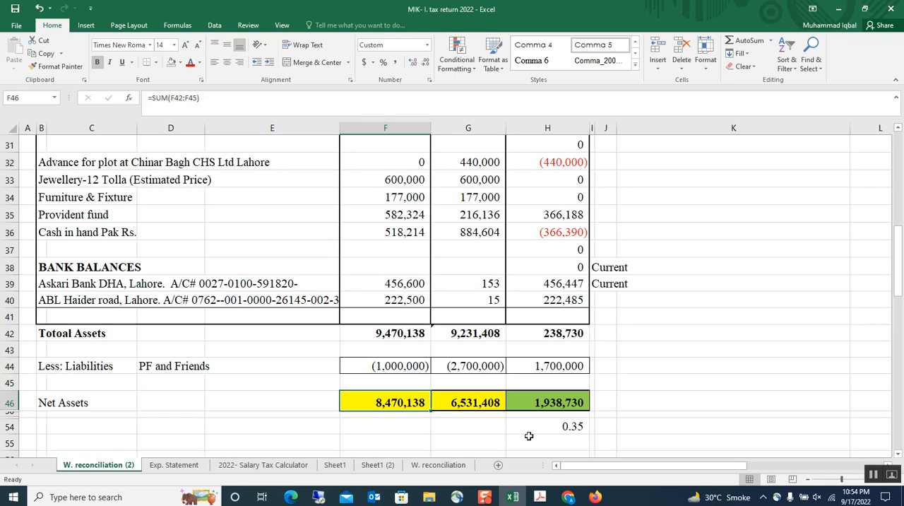
# Step: Compare the increase in net assets with the 2022 net increase in wealth from the income and expense section
pyautogui.click(545, 403)
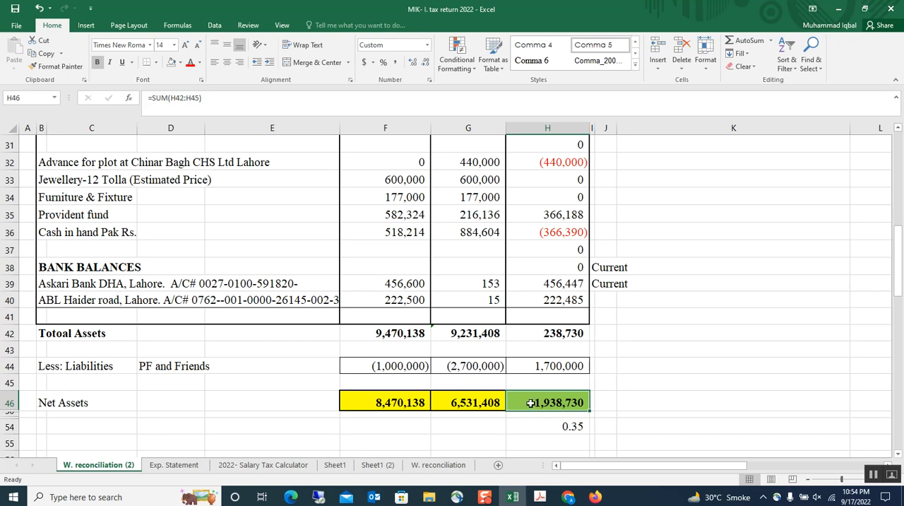
pyautogui.scroll(6, 402, 325)
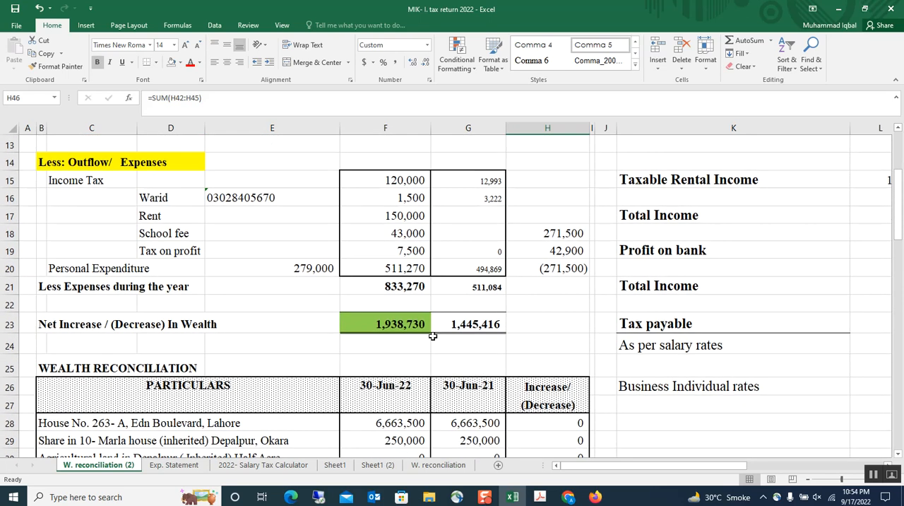
pyautogui.click(404, 324)
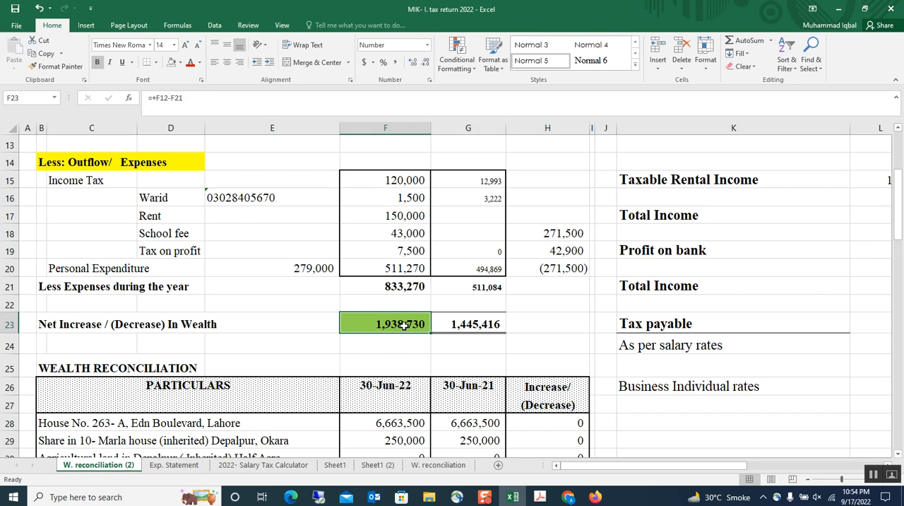
pyautogui.scroll(-1, 404, 324)
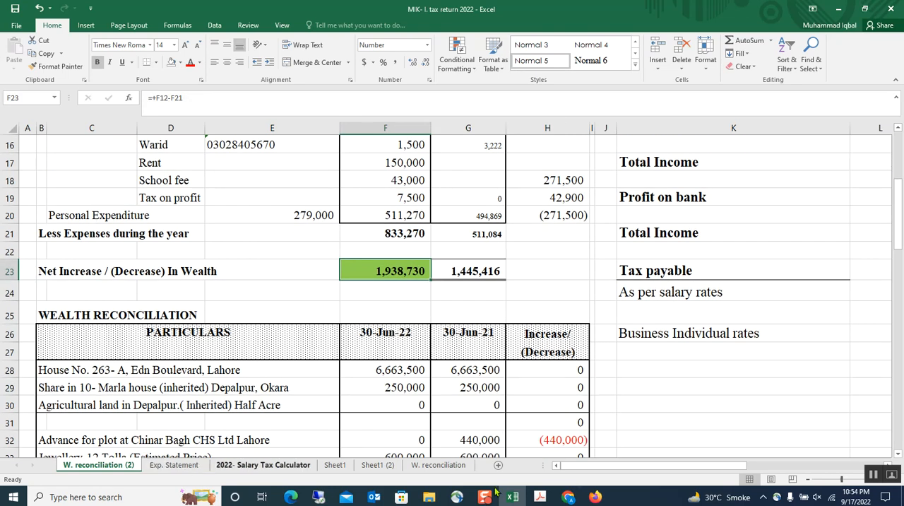
# Step: Switch to the tax return in Chrome and review the Adjustable Tax entries for salary, cellphone bill and cash withdrawal
pyautogui.click(567, 498)
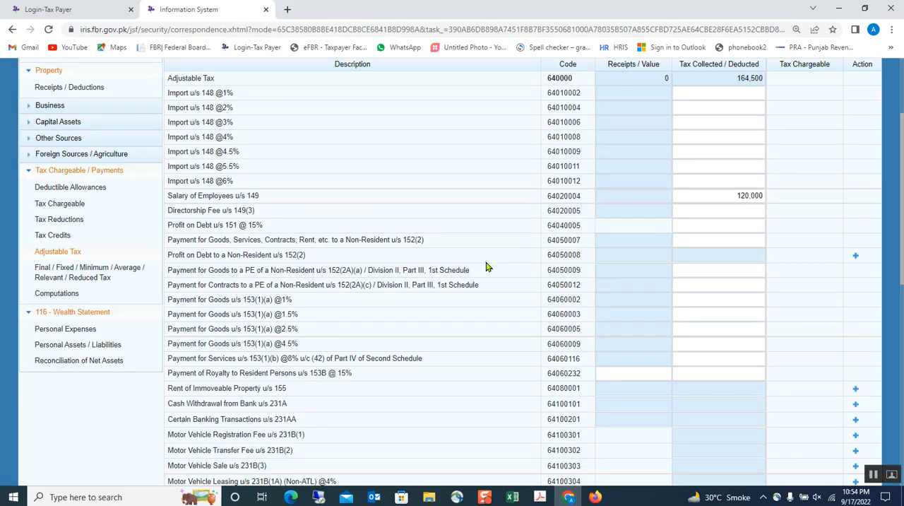
pyautogui.scroll(3, 494, 244)
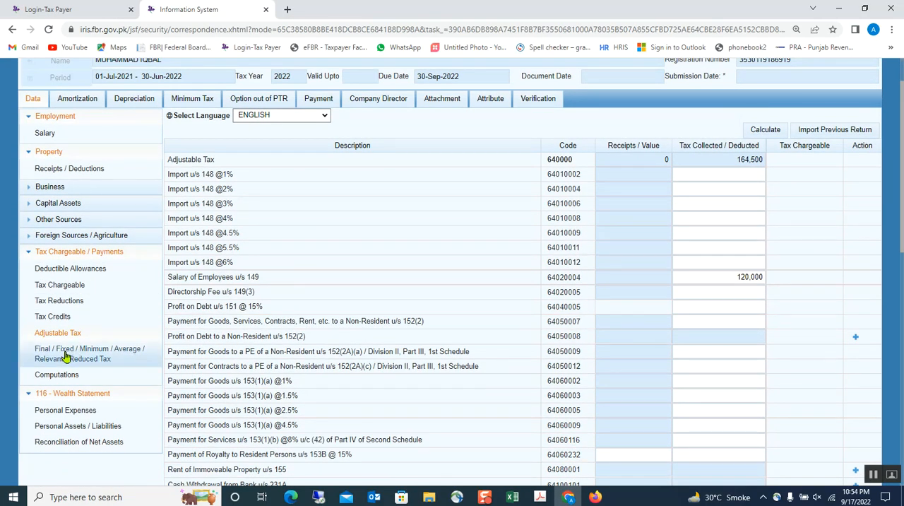
pyautogui.click(728, 277)
pyautogui.click(712, 296)
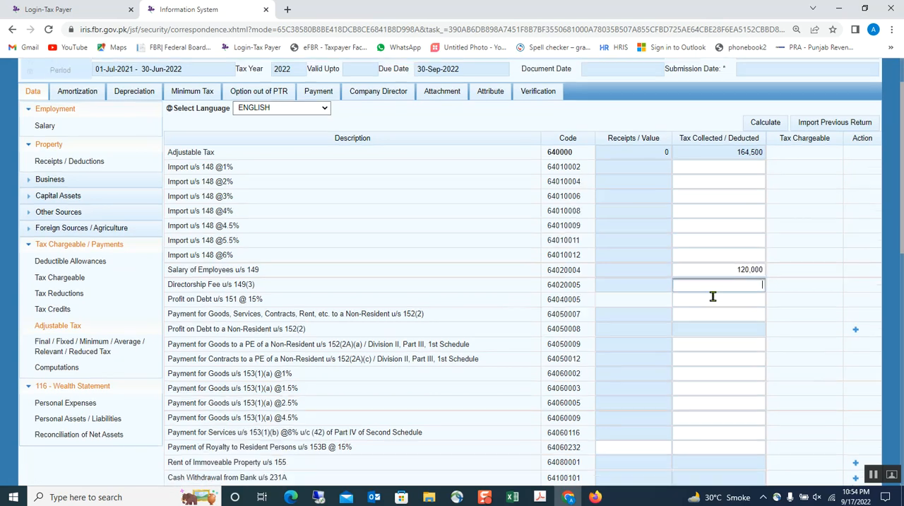
pyautogui.scroll(-2, 711, 297)
pyautogui.scroll(-2, 692, 300)
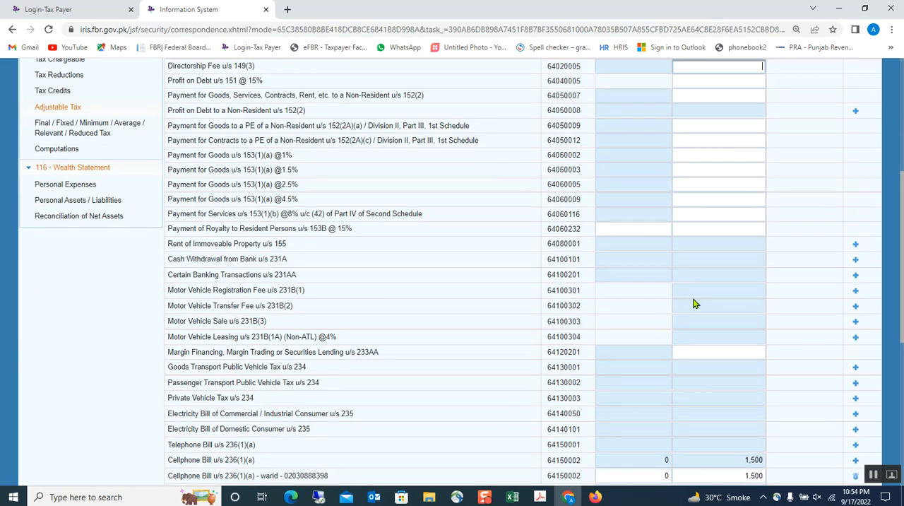
pyautogui.scroll(-1, 693, 303)
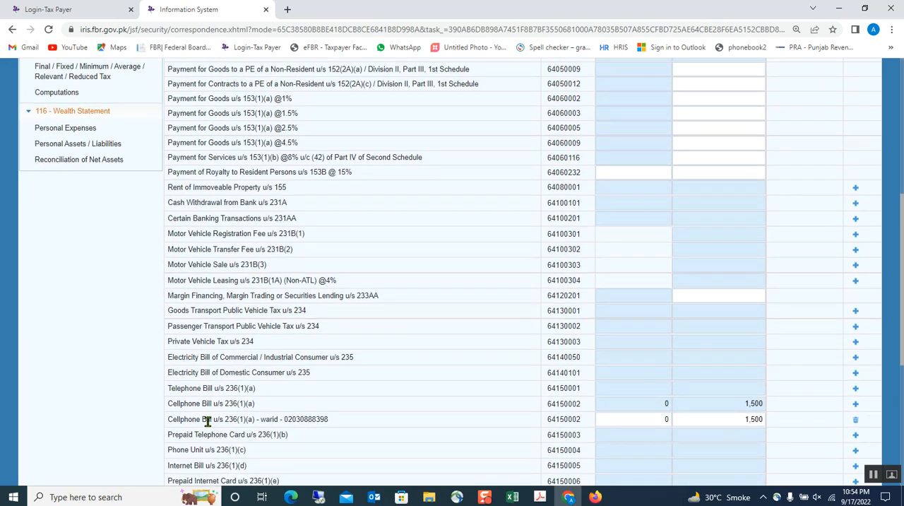
pyautogui.scroll(1, 817, 351)
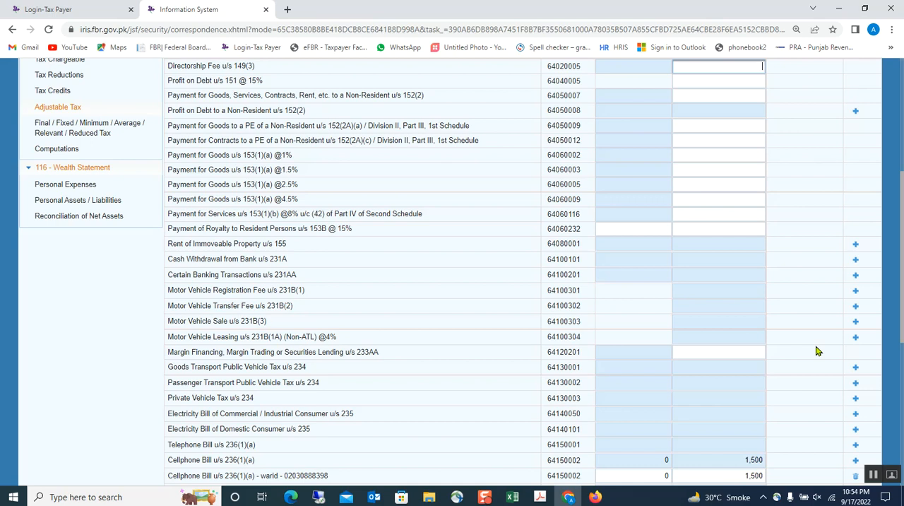
pyautogui.scroll(1, 781, 305)
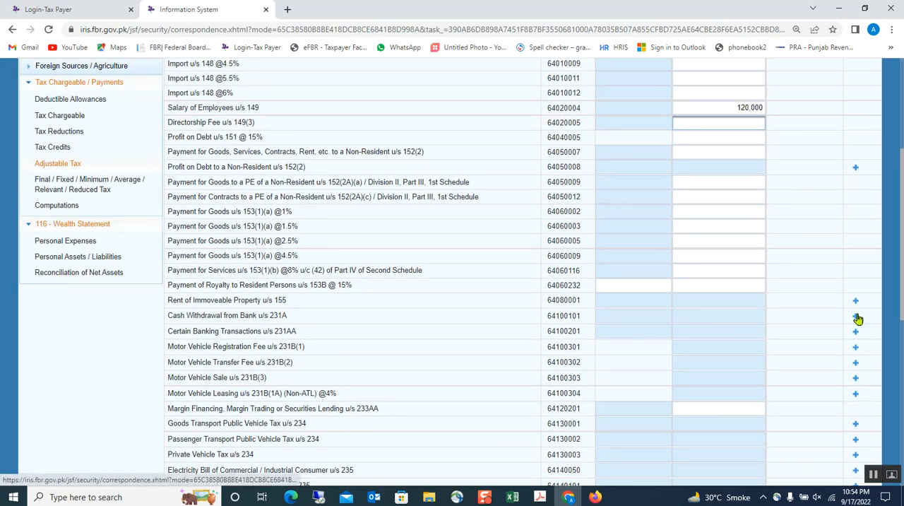
# Step: Review the Adjustable Tax rows down to the tax deducted for Educational Institution Fee u/s 236I
pyautogui.scroll(-7, 857, 319)
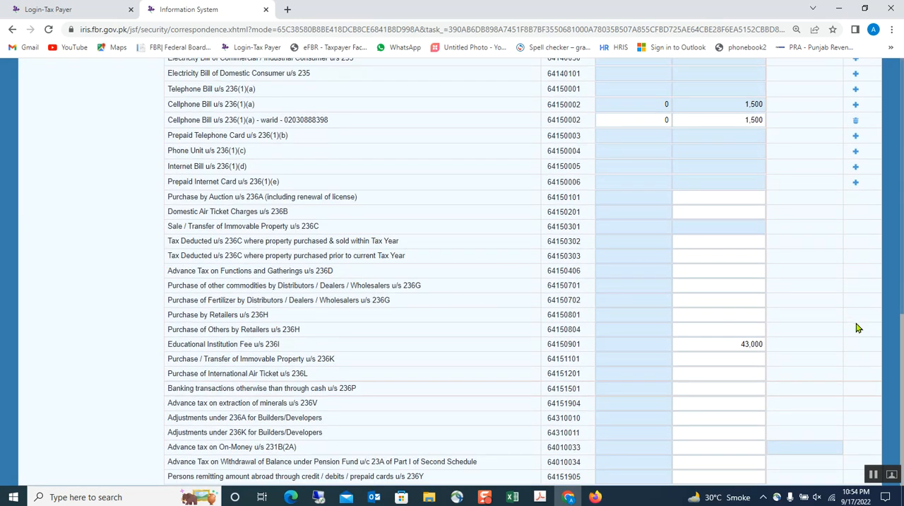
pyautogui.scroll(5, 857, 327)
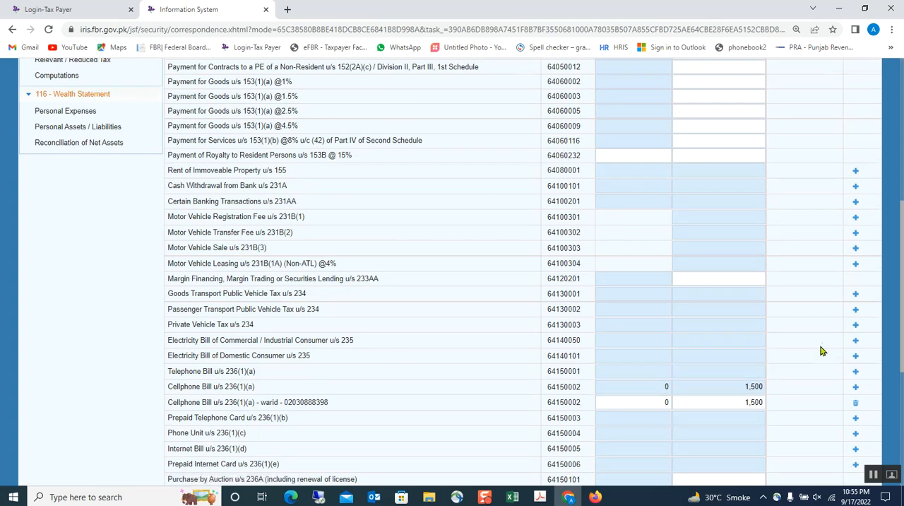
pyautogui.scroll(-3, 821, 353)
pyautogui.scroll(-1, 819, 359)
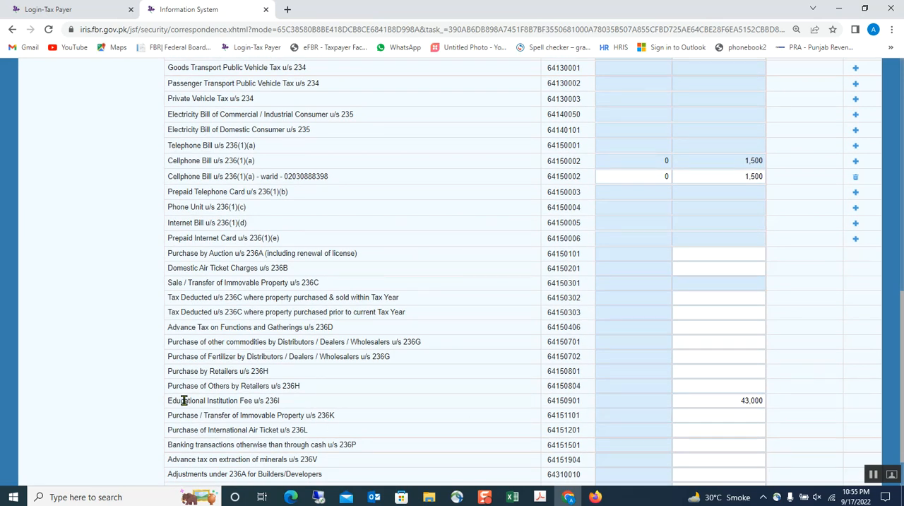
pyautogui.click(718, 394)
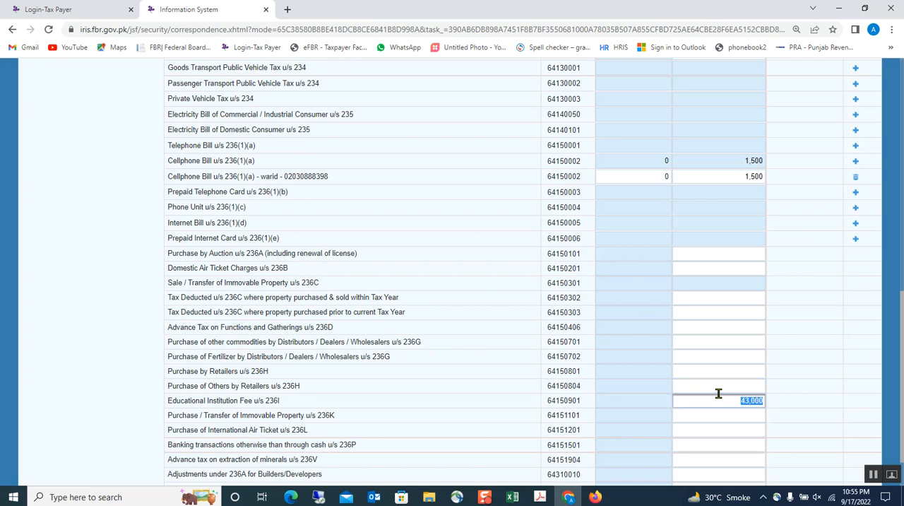
# Step: Switch to the Excel workbook and check the 2022 School fee and Rent amounts under Outflow/Expenses
pyautogui.click(512, 496)
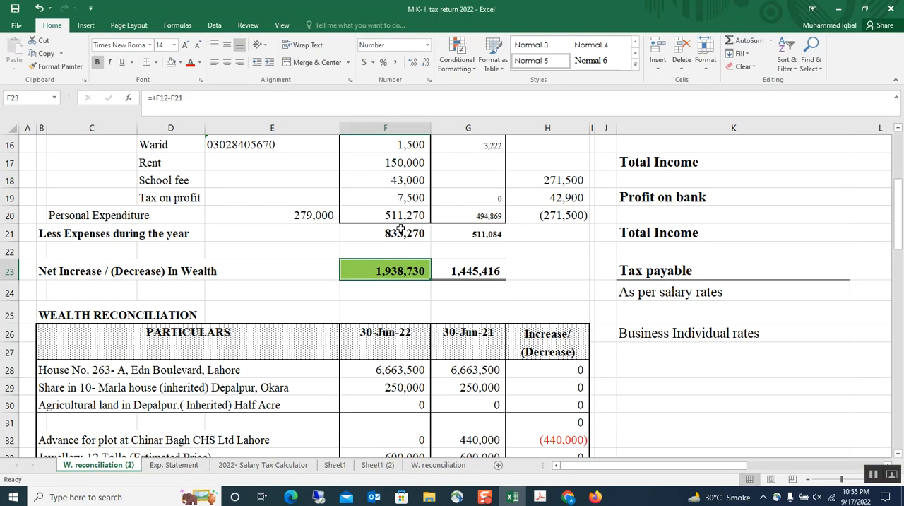
pyautogui.click(406, 178)
pyautogui.scroll(1, 407, 180)
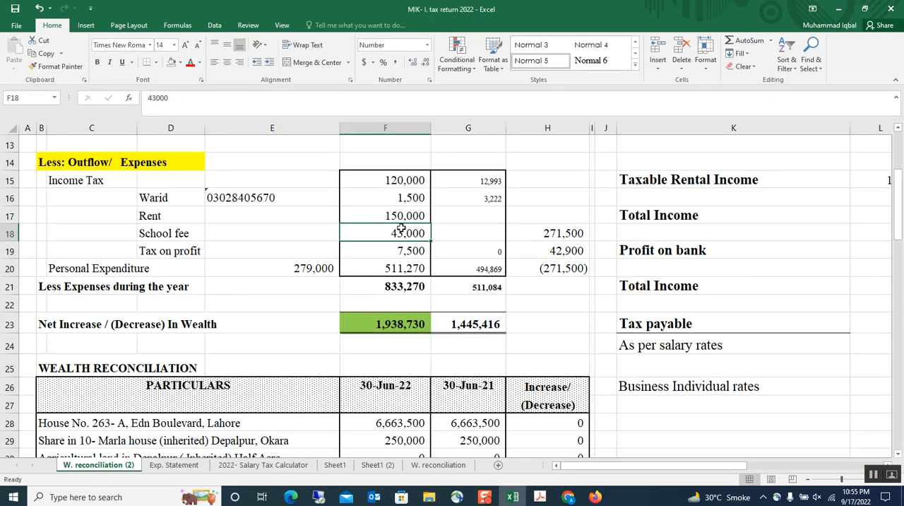
pyautogui.click(402, 217)
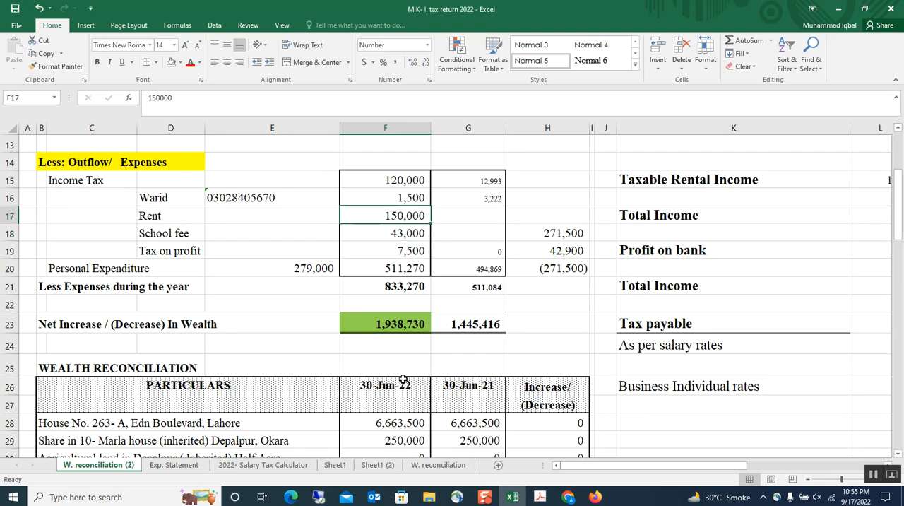
# Step: Return to the tax return in Chrome and open a new entry under Rent of Immoveable Property u/s 155
pyautogui.moveTo(568, 497)
pyautogui.click(565, 470)
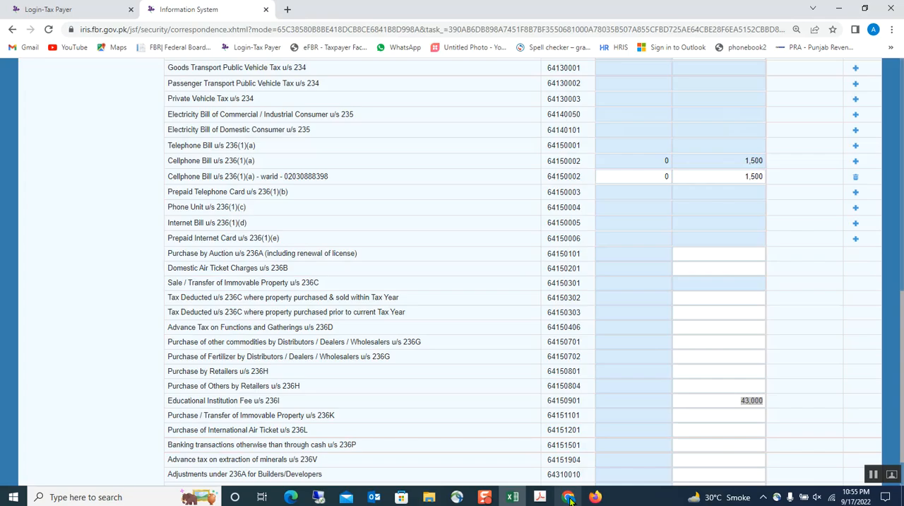
pyautogui.scroll(3, 697, 266)
pyautogui.scroll(1, 706, 228)
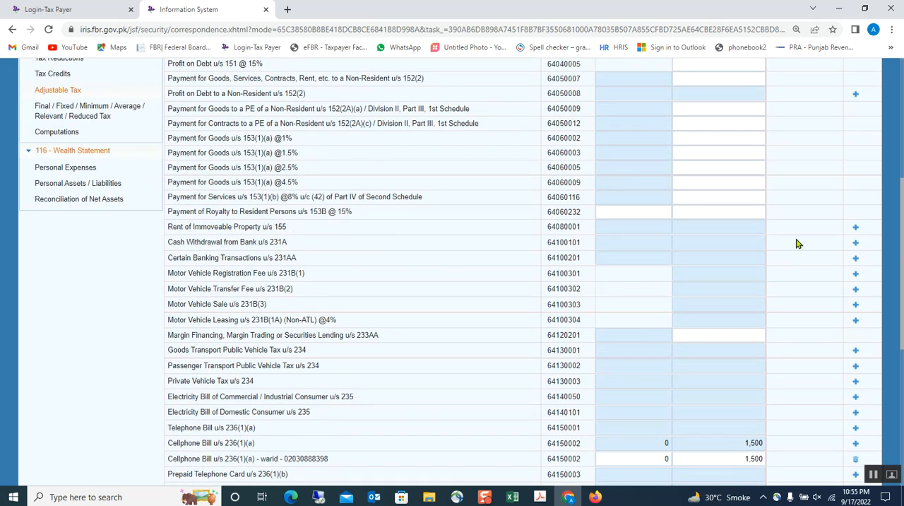
pyautogui.click(855, 226)
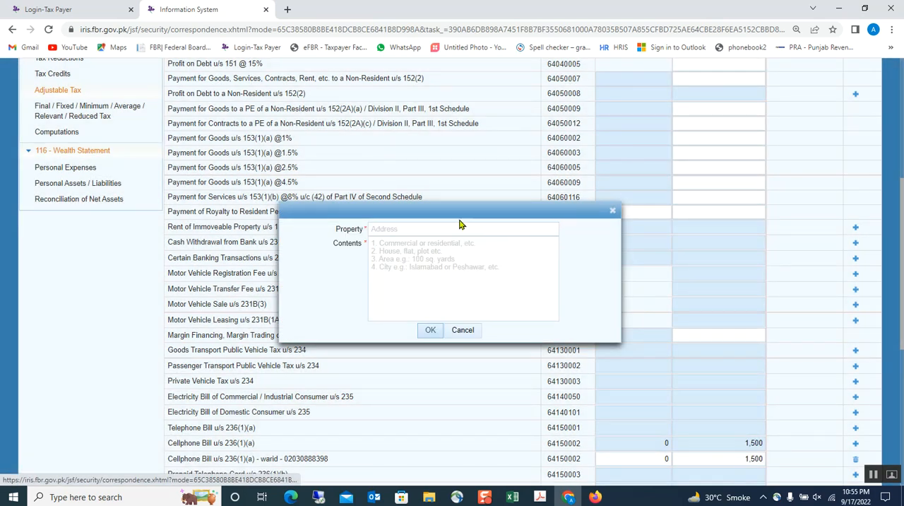
pyautogui.click(440, 244)
# Step: Switch to Excel and copy the house address from the first asset row of the Wealth Reconciliation
pyautogui.click(513, 496)
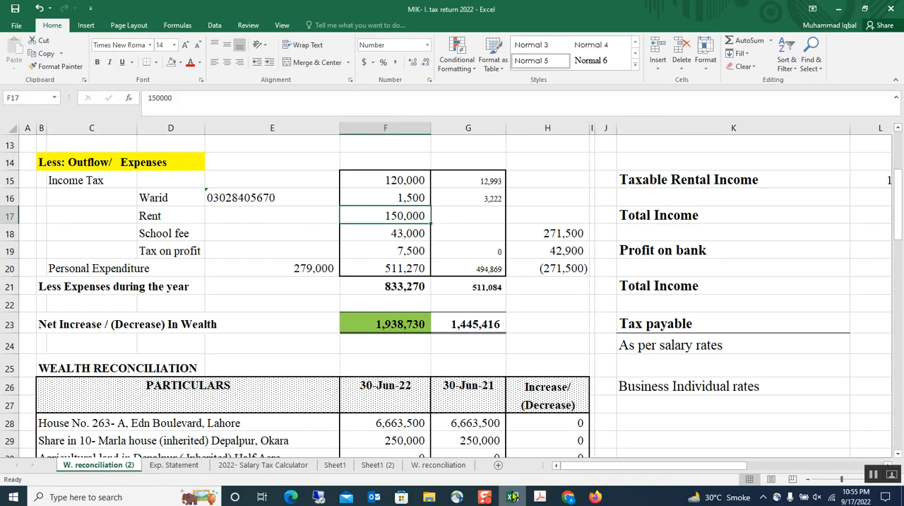
pyautogui.scroll(-1, 162, 412)
pyautogui.click(43, 368)
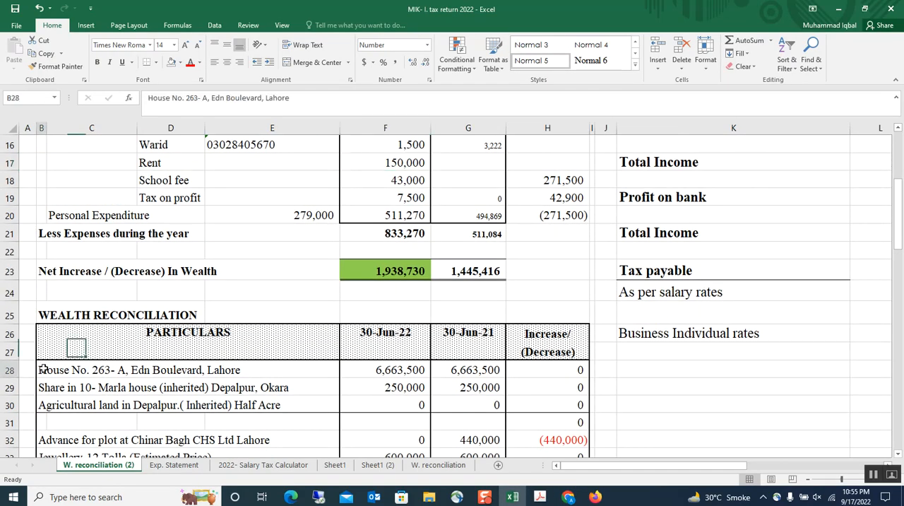
pyautogui.hotkey('ctrl', 'c')
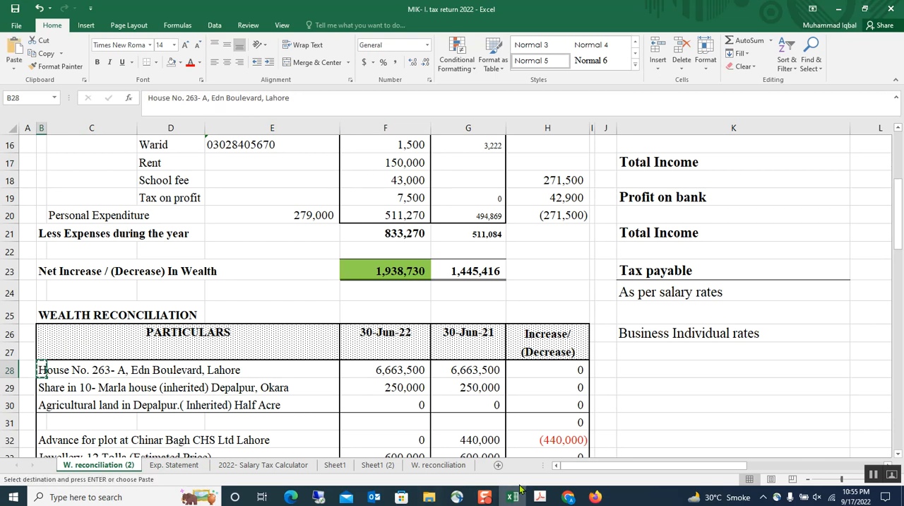
# Step: Back in Chrome, paste the house address as the entry's contents, fill Property with "hosue" and add the rent entry
pyautogui.click(568, 496)
pyautogui.click(415, 247)
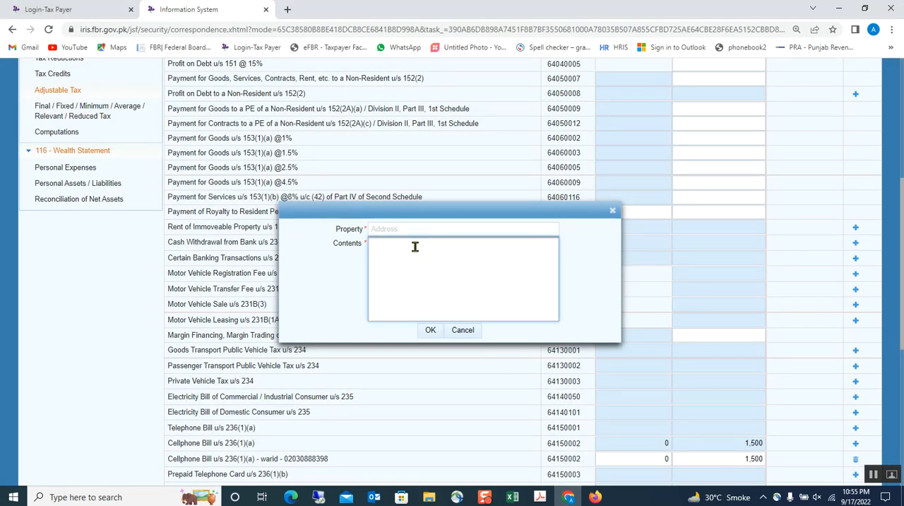
pyautogui.hotkey('ctrl', 'v')
pyautogui.click(411, 230)
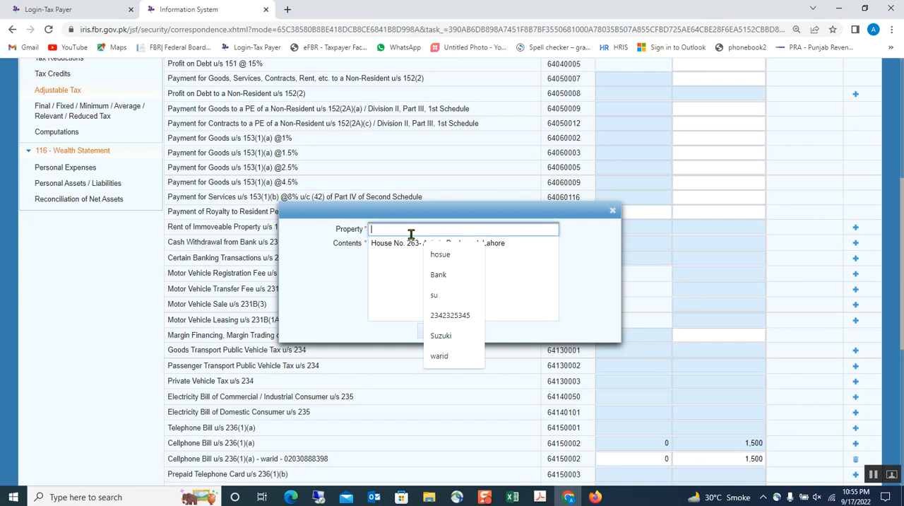
pyautogui.click(438, 255)
pyautogui.click(437, 332)
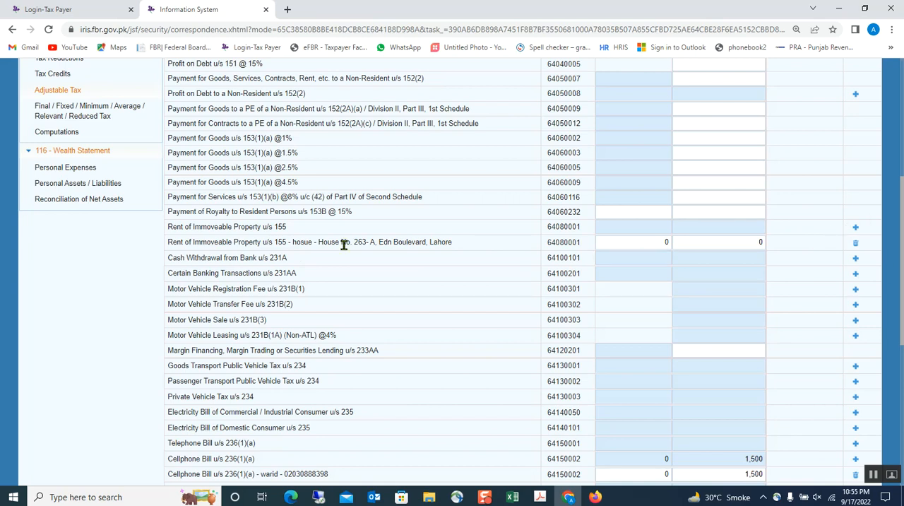
# Step: Copy the 2022 rental income from Excel and enter 722,000 as the house rent entry's Receipts / Value in Chrome
pyautogui.click(643, 240)
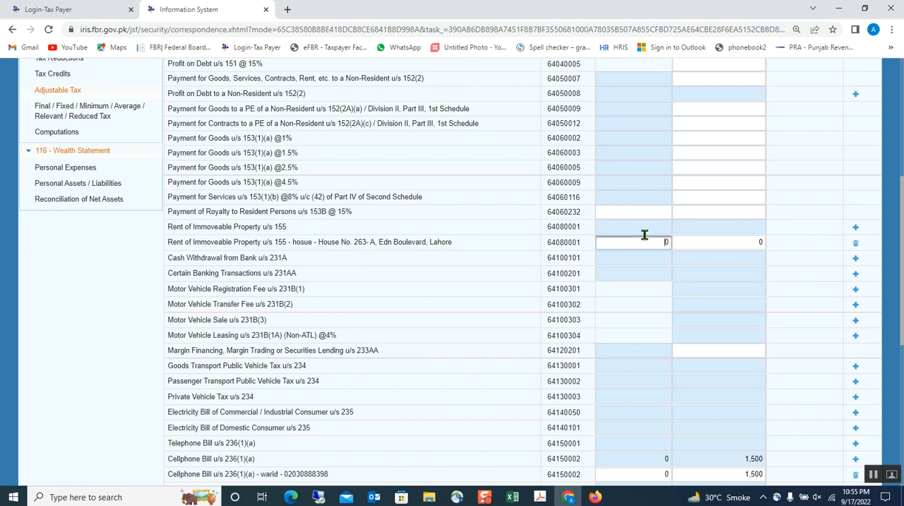
pyautogui.click(514, 497)
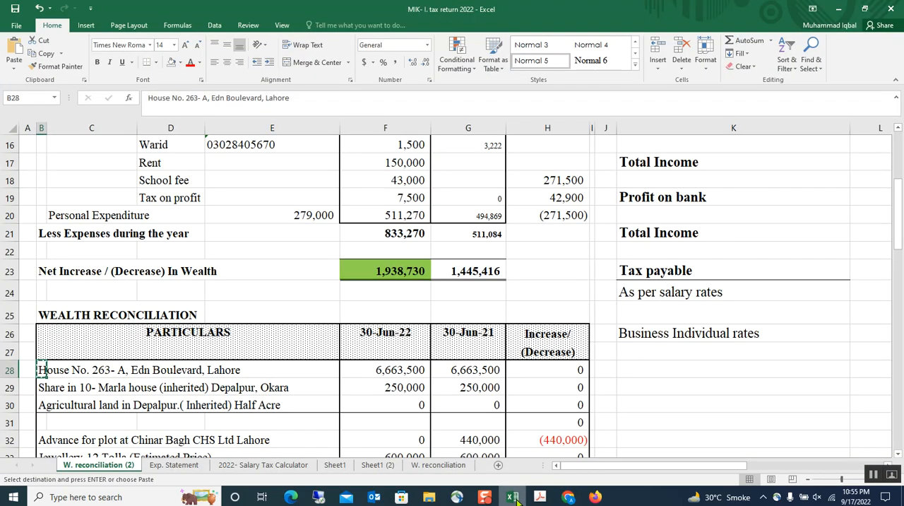
pyautogui.scroll(3, 353, 291)
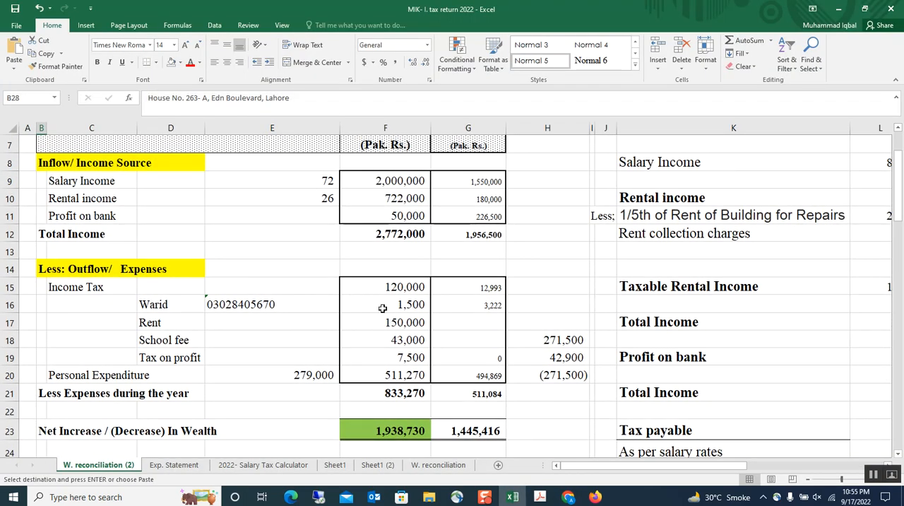
pyautogui.scroll(-3, 382, 308)
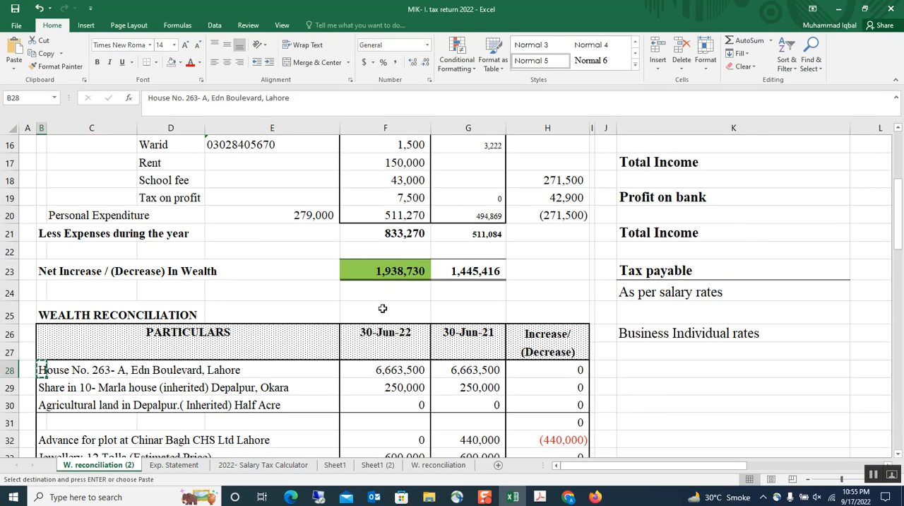
pyautogui.scroll(1, 382, 308)
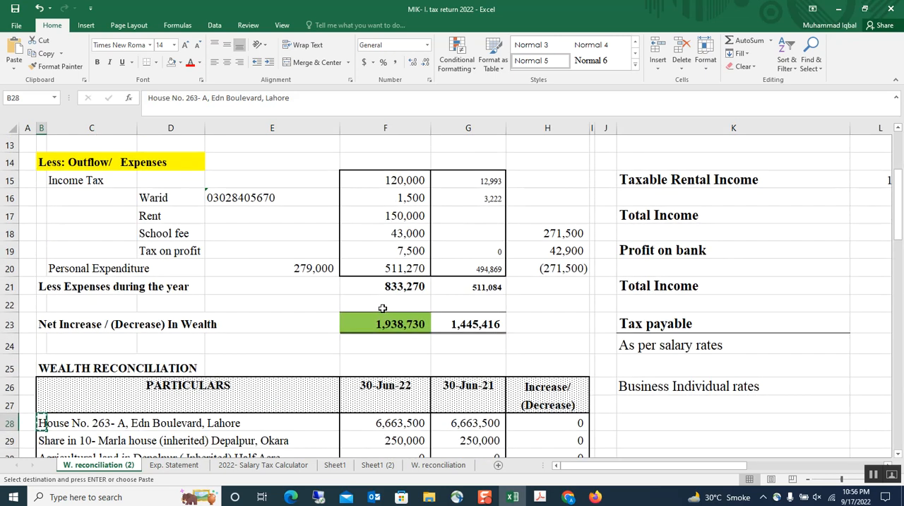
pyautogui.scroll(-3, 380, 307)
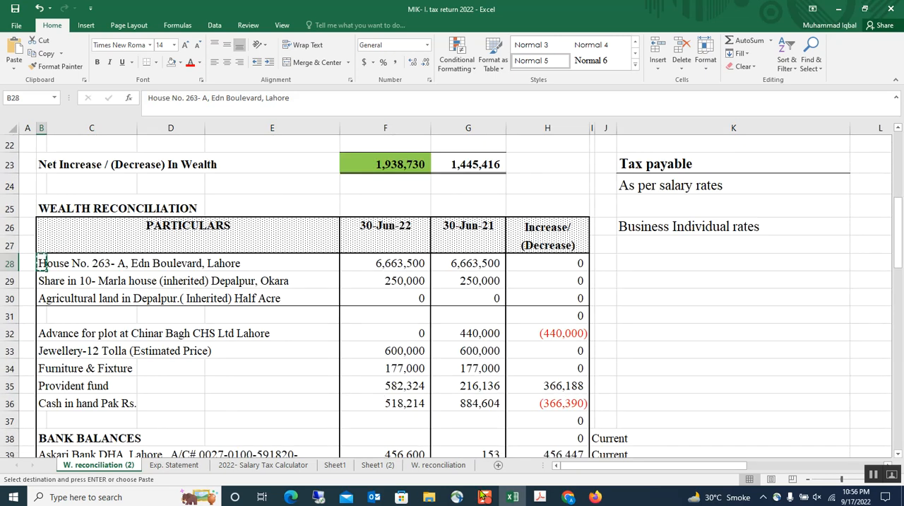
pyautogui.scroll(6, 439, 262)
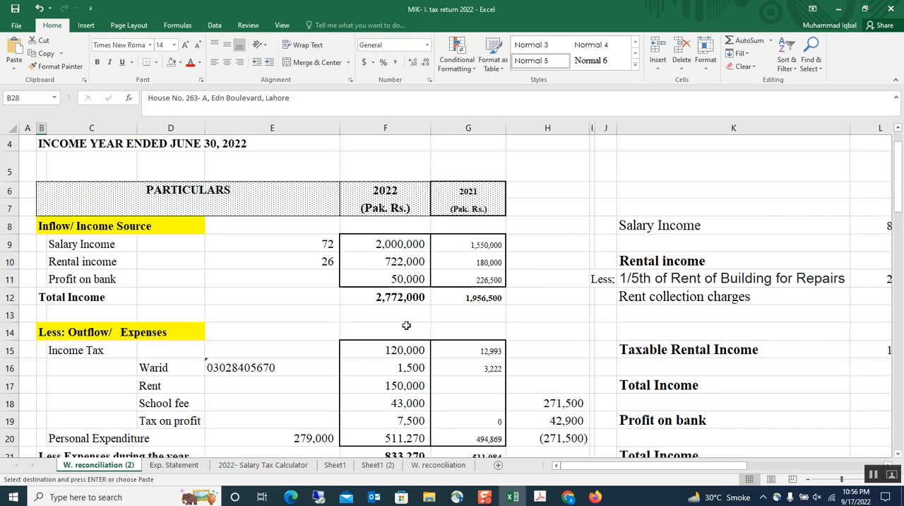
pyautogui.click(406, 263)
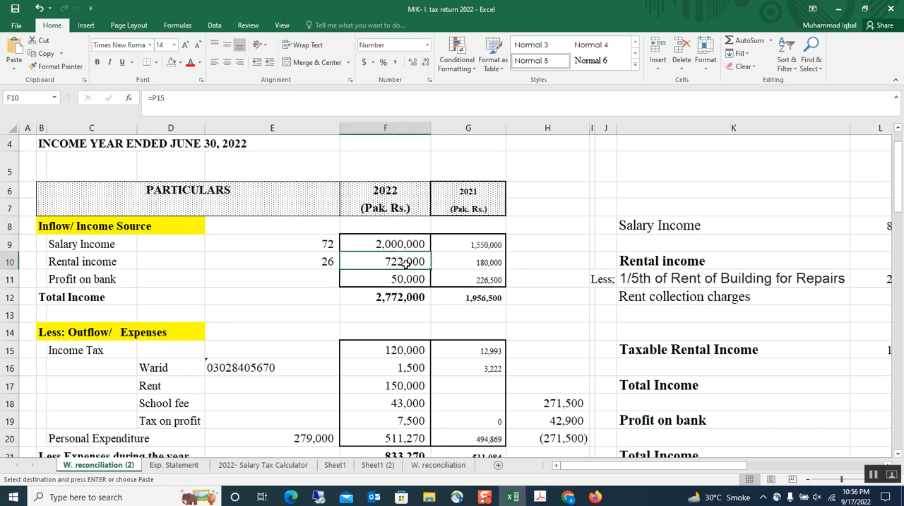
pyautogui.click(565, 498)
pyautogui.hotkey('ctrl', 'v')
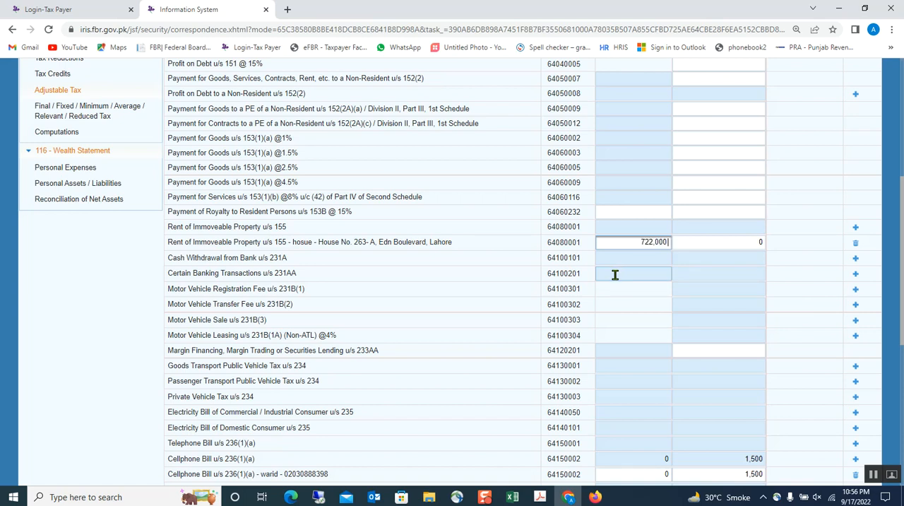
pyautogui.click(541, 286)
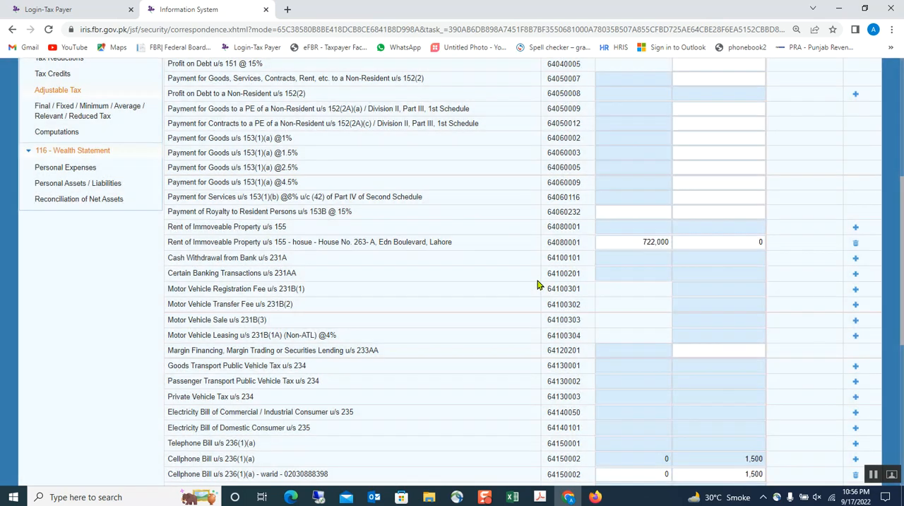
# Step: Copy the 2022 Rent tax from Excel and enter 150,000 as the house rent entry's Tax Collected / Deducted in Chrome
pyautogui.click(512, 497)
pyautogui.scroll(-2, 418, 386)
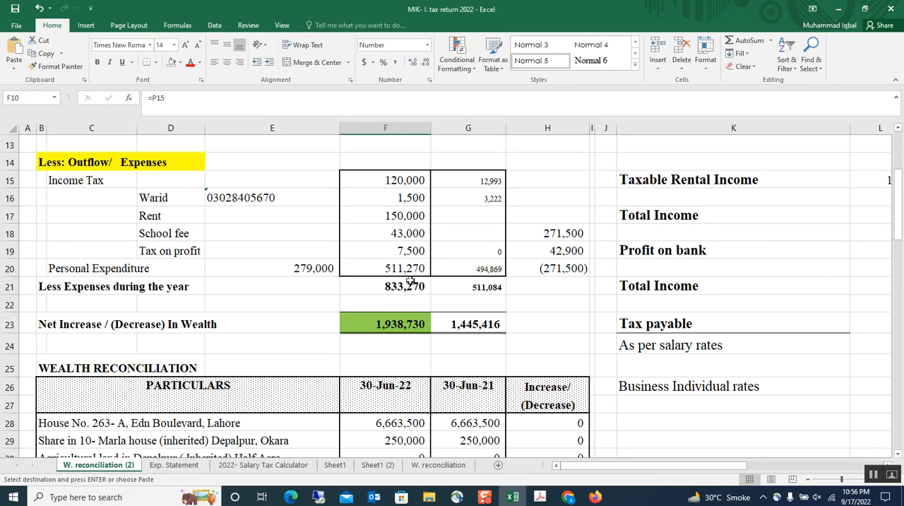
pyautogui.click(398, 212)
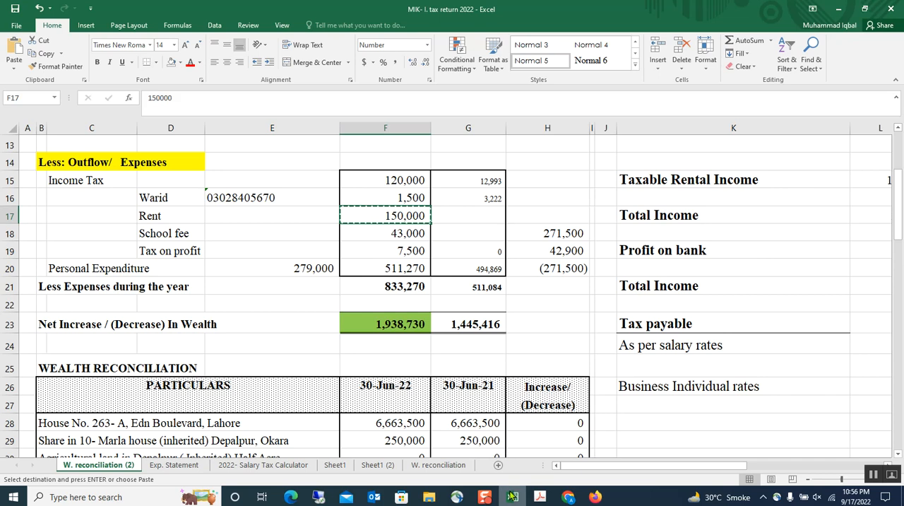
pyautogui.moveTo(512, 496)
pyautogui.click(515, 450)
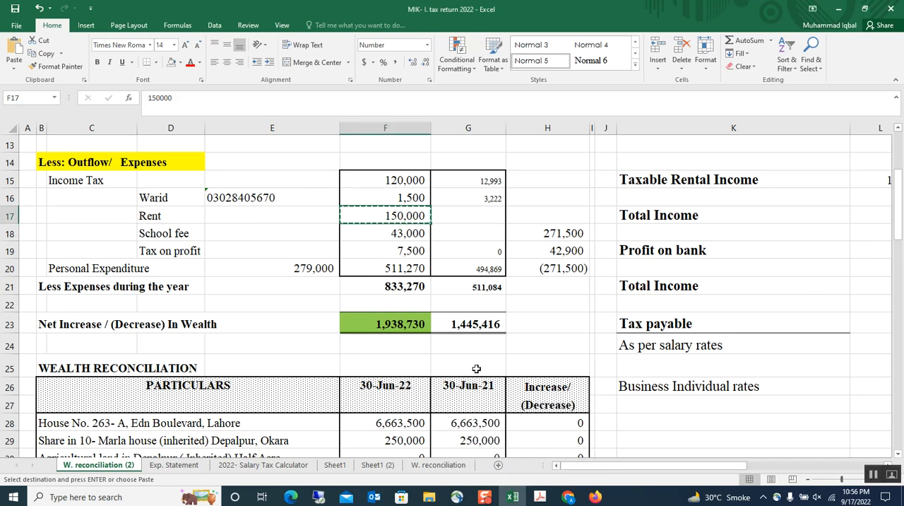
pyautogui.click(427, 360)
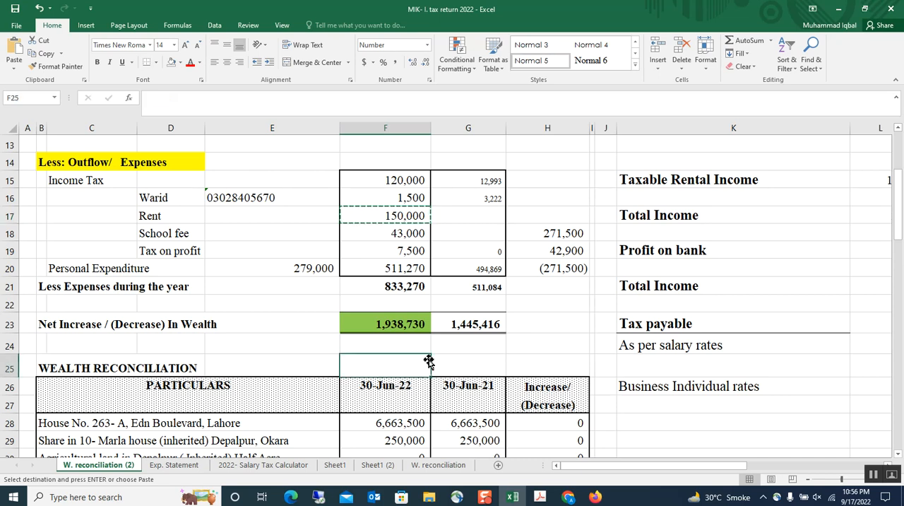
pyautogui.click(562, 496)
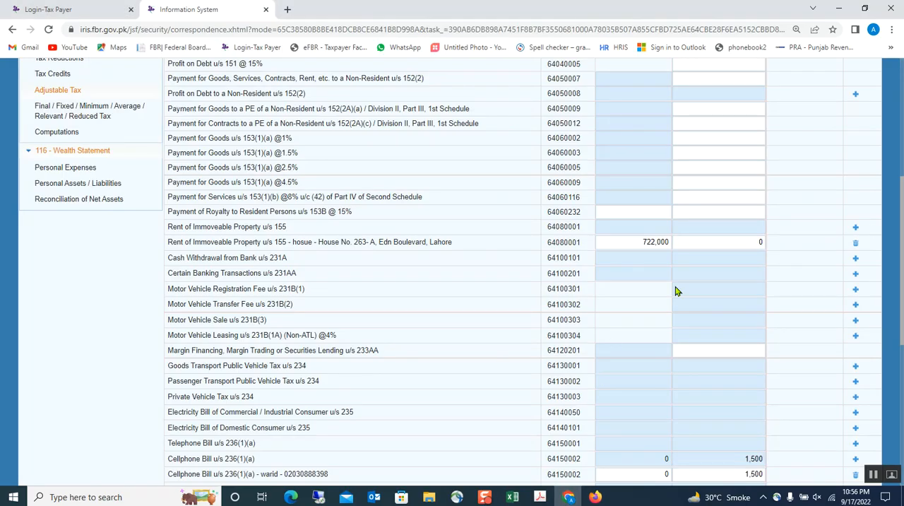
pyautogui.click(718, 243)
pyautogui.hotkey('ctrl', 'v')
pyautogui.click(627, 260)
# Step: Recalculate the Adjustable Tax section and check the Rent of Immoveable Property u/s 155 rows
pyautogui.scroll(4, 627, 260)
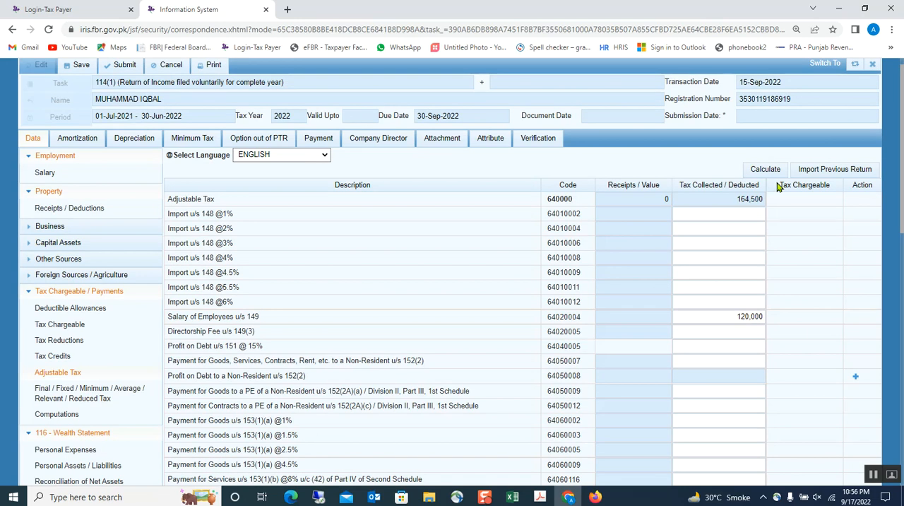
pyautogui.click(770, 169)
pyautogui.scroll(-3, 747, 320)
pyautogui.scroll(-3, 747, 320)
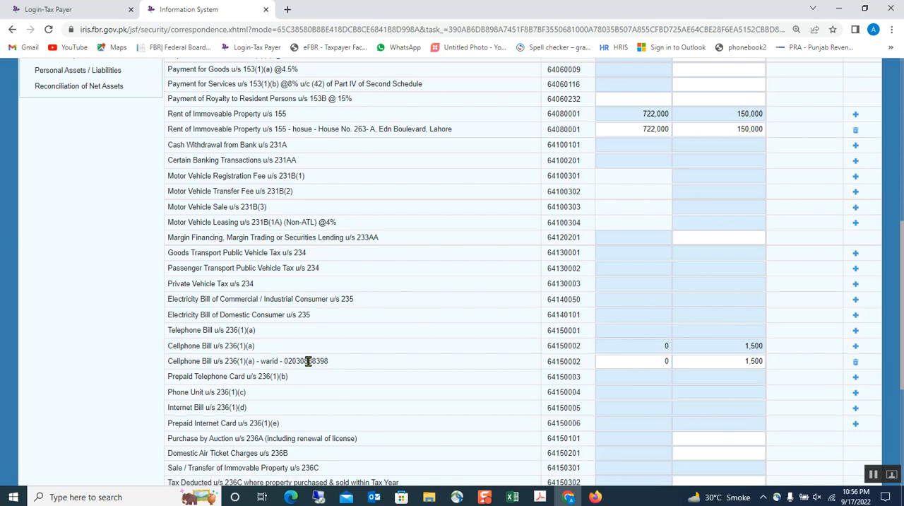
# Step: Review the tax deducted for the Warid cellphone bill and the Educational Institution Fee u/s 236I
pyautogui.click(723, 361)
pyautogui.scroll(-1, 721, 373)
pyautogui.scroll(-3, 721, 373)
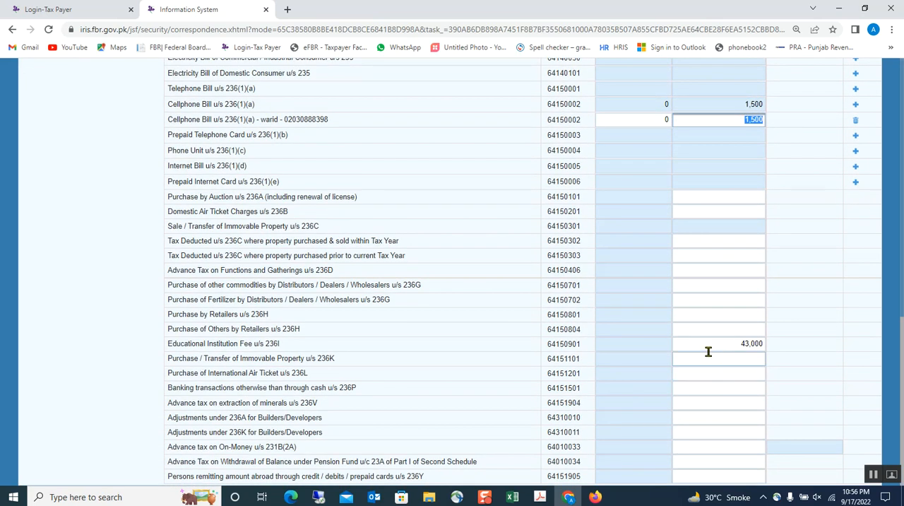
pyautogui.click(708, 344)
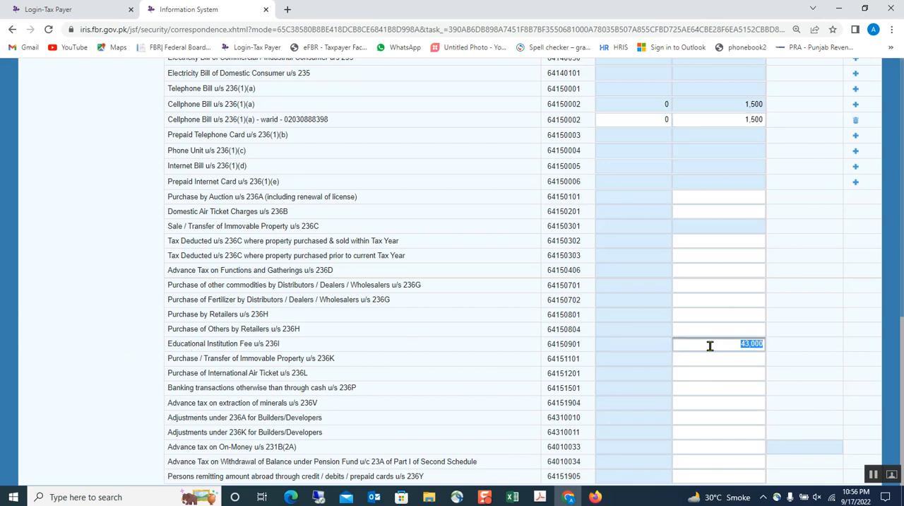
# Step: Check the Adjustable Tax total against the salary and rent rows, and recalculate the section
pyautogui.scroll(10, 724, 295)
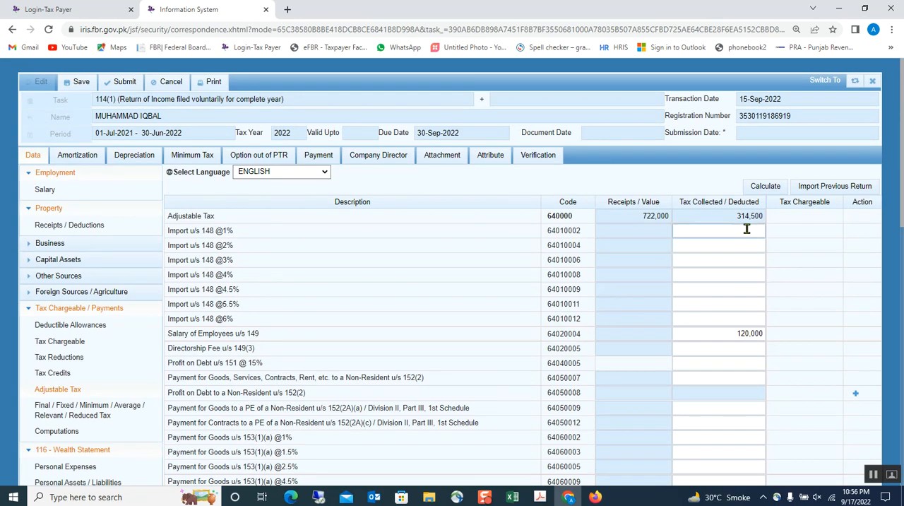
pyautogui.scroll(-2, 280, 390)
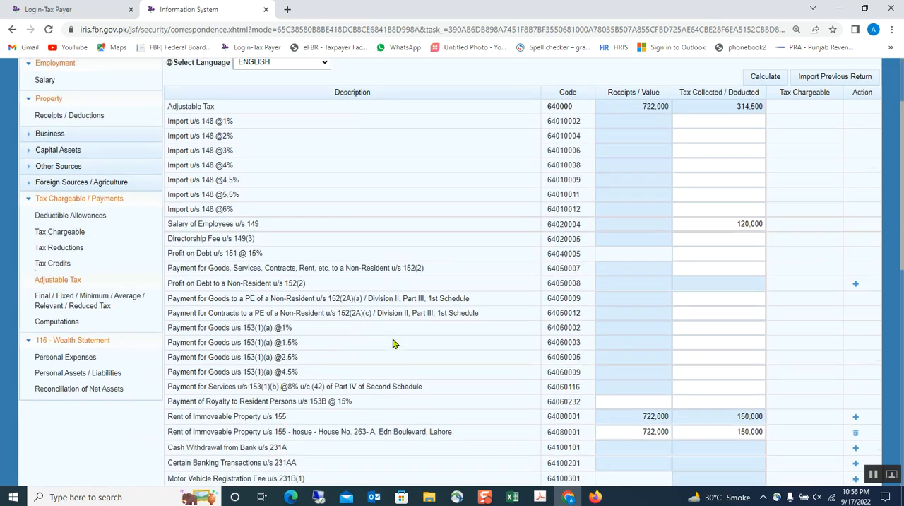
pyautogui.scroll(2, 393, 343)
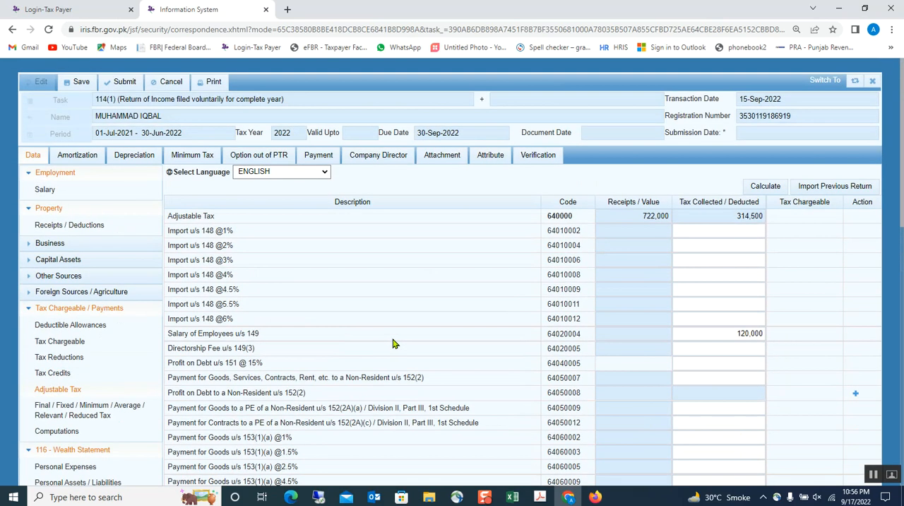
pyautogui.click(703, 291)
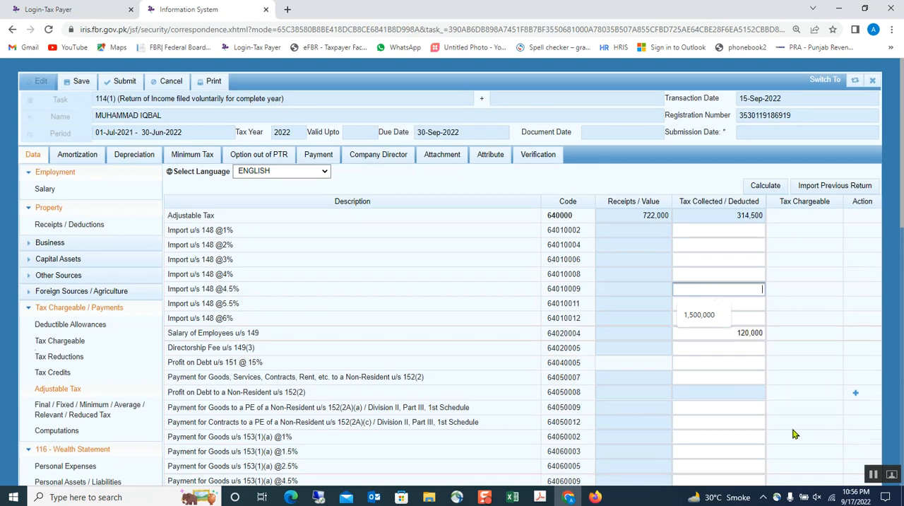
pyautogui.scroll(-2, 805, 432)
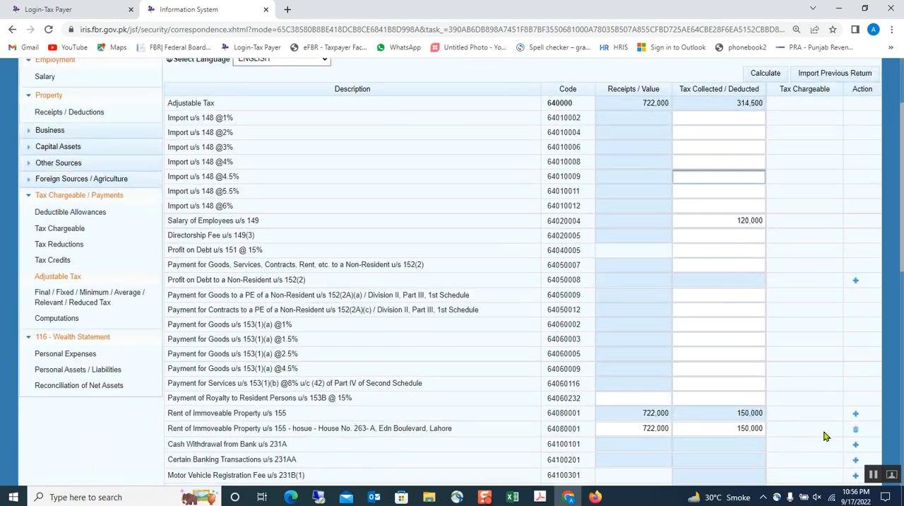
pyautogui.click(765, 74)
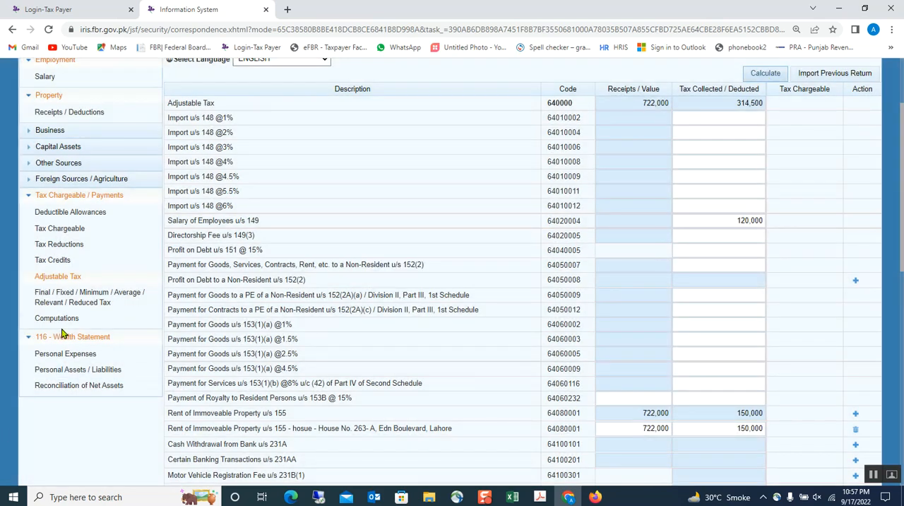
# Step: Open Computations and compare the Normal Income Tax with the Withholding Income Tax and the Refundable Income Tax
pyautogui.click(64, 318)
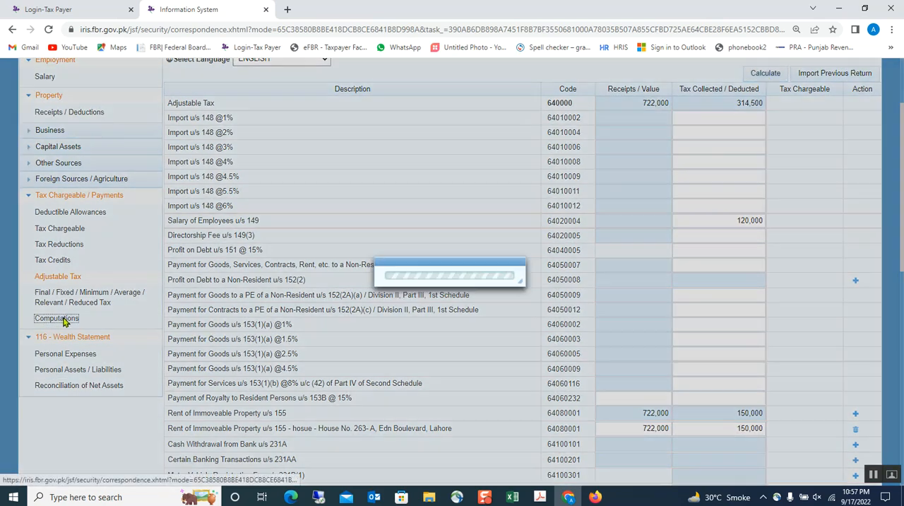
pyautogui.scroll(-4, 432, 311)
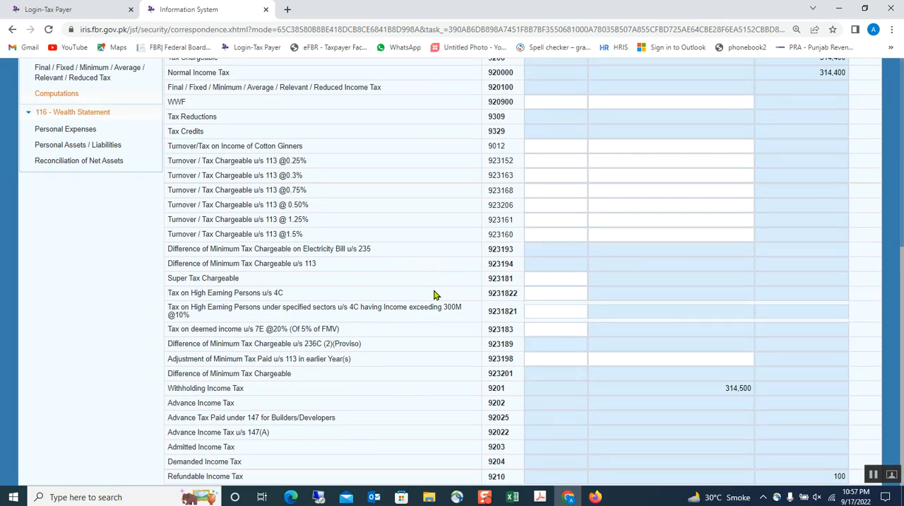
pyautogui.scroll(3, 434, 296)
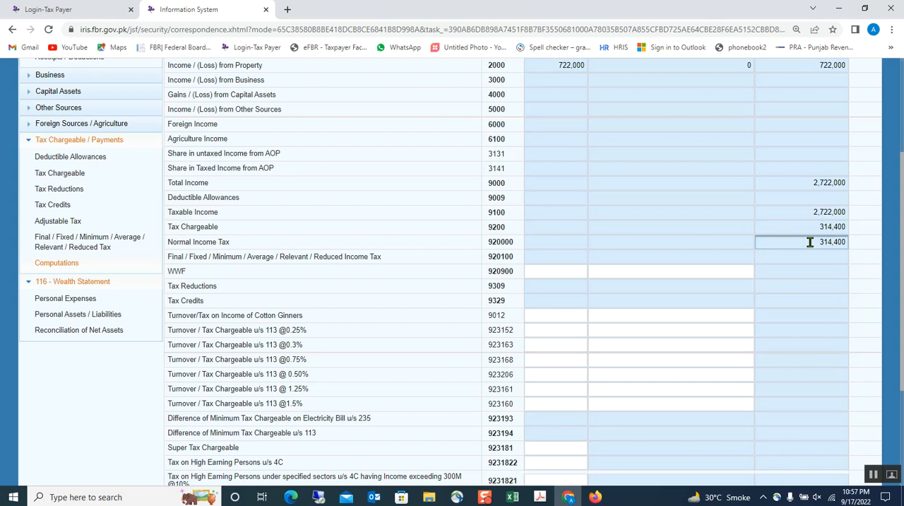
pyautogui.doubleClick(810, 241)
pyautogui.scroll(-3, 692, 384)
pyautogui.doubleClick(695, 387)
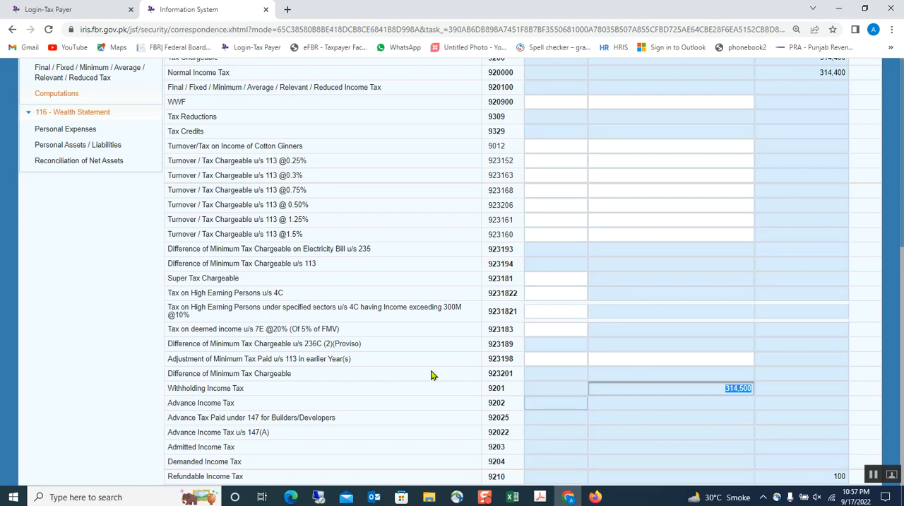
pyautogui.scroll(2, 311, 322)
pyautogui.scroll(1, 247, 331)
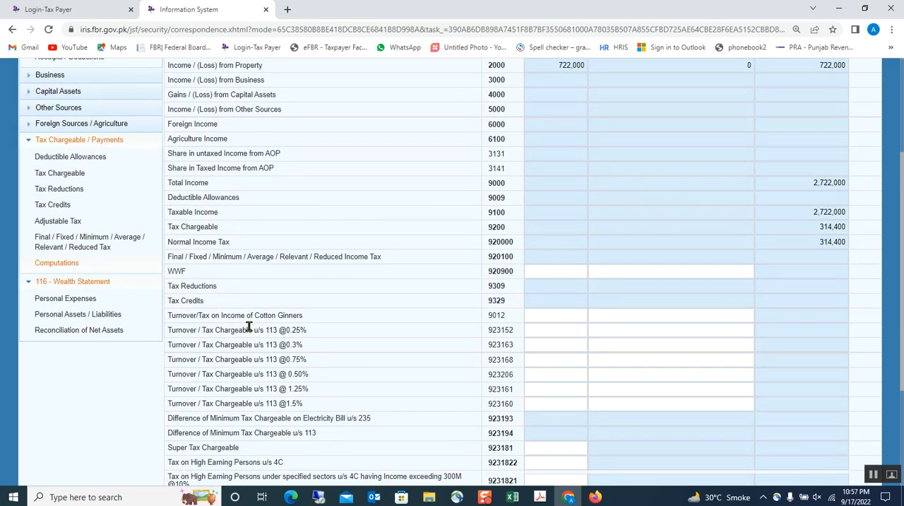
# Step: Open the Final / Fixed / Minimum / Average / Relevant / Reduced Tax section and search it for "7b"
pyautogui.scroll(1, 205, 332)
pyautogui.click(70, 302)
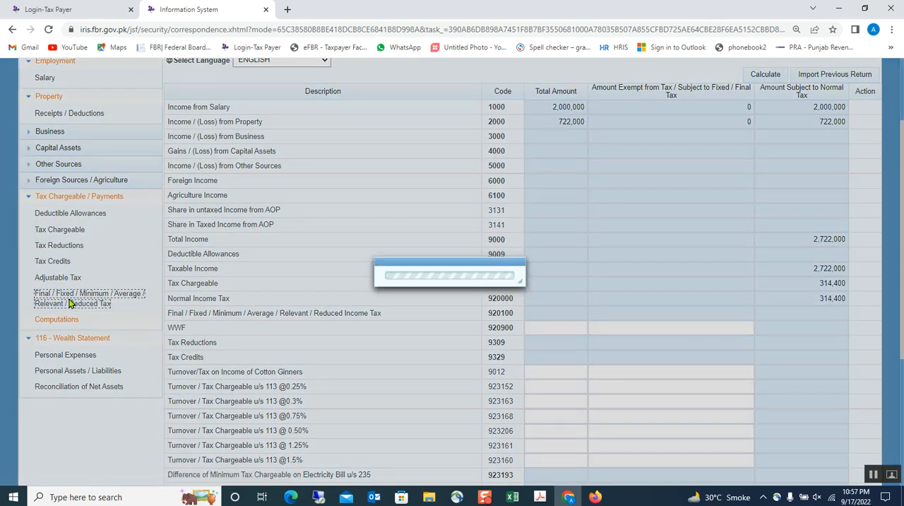
pyautogui.scroll(-4, 586, 334)
pyautogui.scroll(-3, 586, 334)
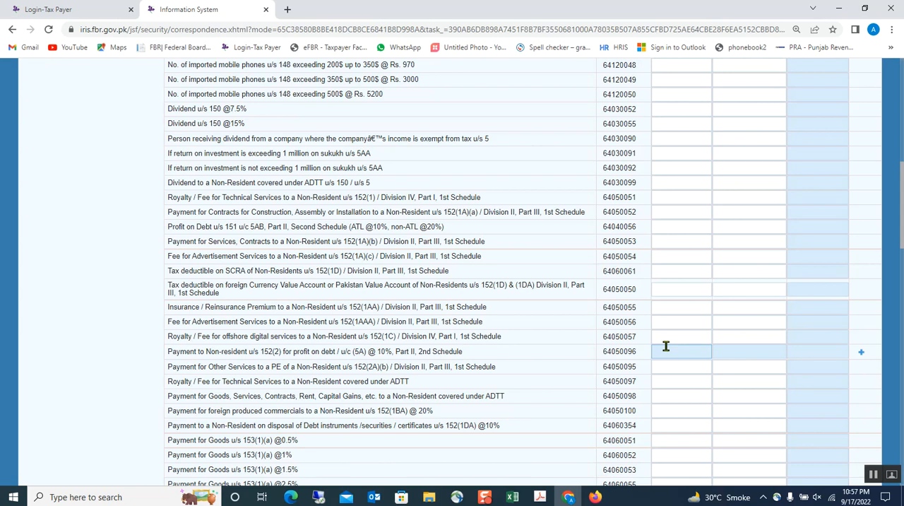
pyautogui.scroll(-9, 665, 346)
pyautogui.click(665, 346)
pyautogui.scroll(-3, 665, 346)
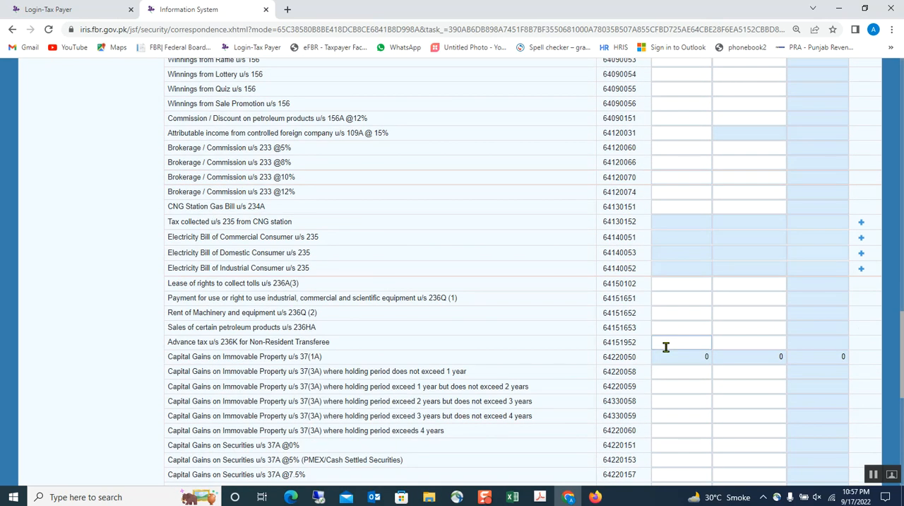
pyautogui.scroll(5, 665, 346)
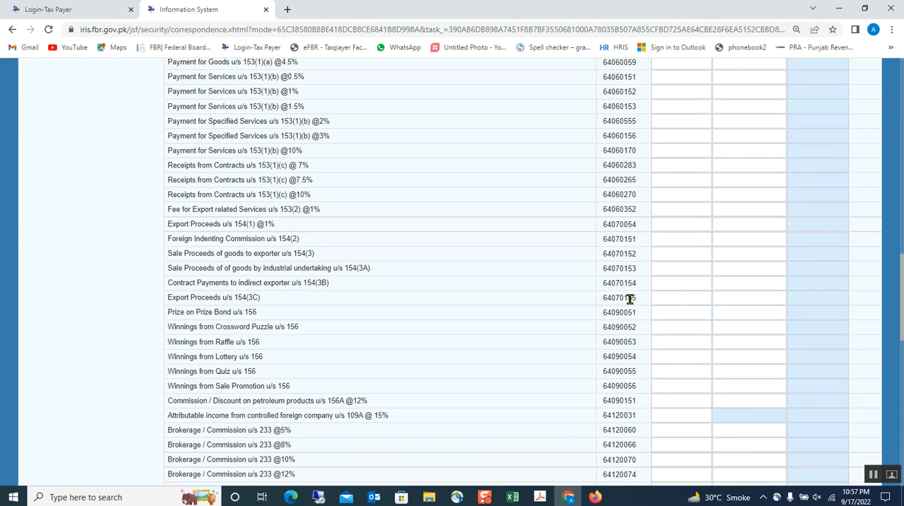
pyautogui.scroll(2, 629, 299)
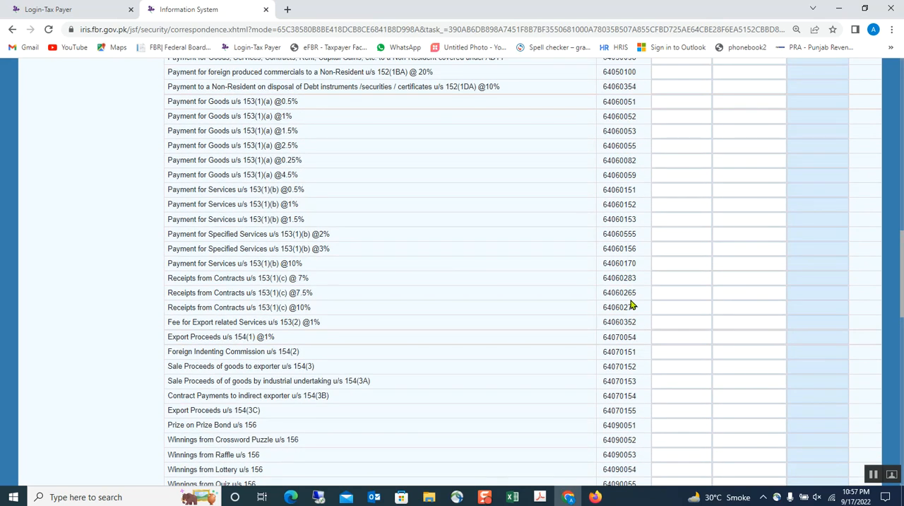
pyautogui.hotkey('ctrl', 'f')
pyautogui.write('7b')
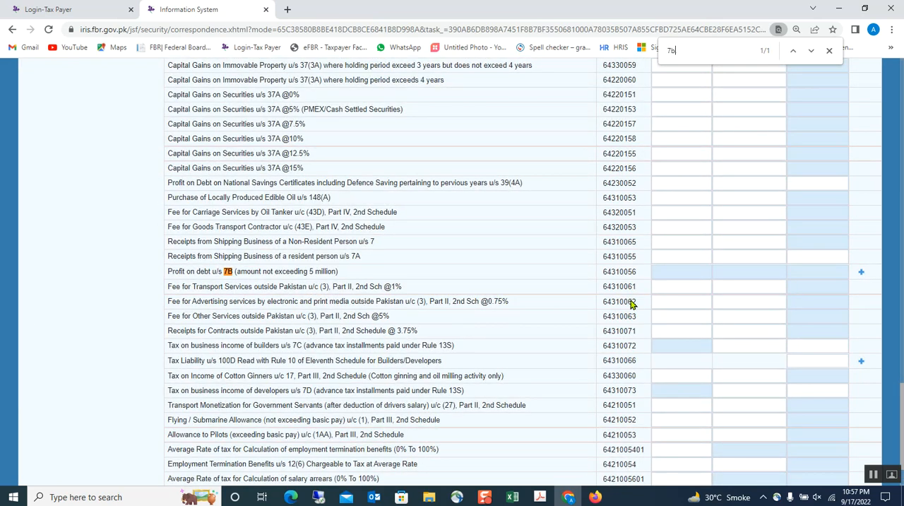
# Step: Add a Profit on debt u/s 7B entry and copy the Askari Bank DHA, Lahore description from Excel into its Contents in Chrome
pyautogui.click(860, 272)
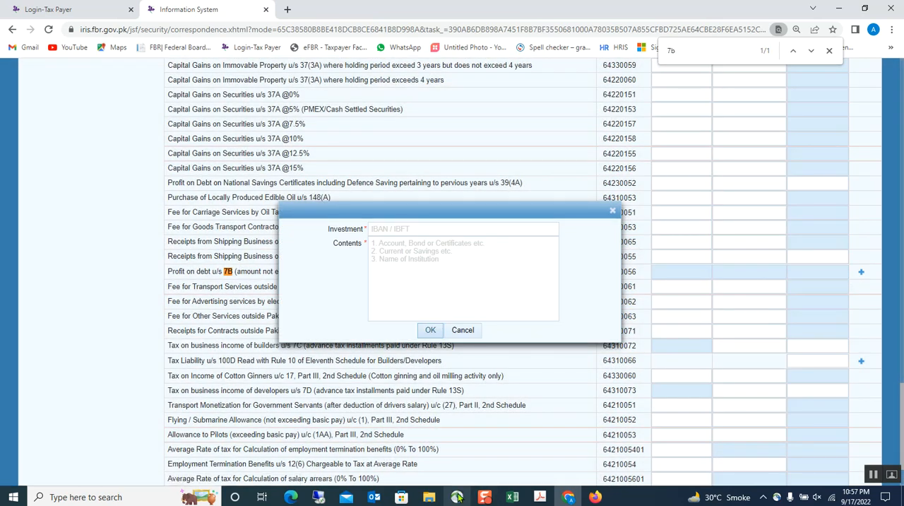
pyautogui.click(512, 497)
pyautogui.click(262, 395)
pyautogui.scroll(-3, 264, 395)
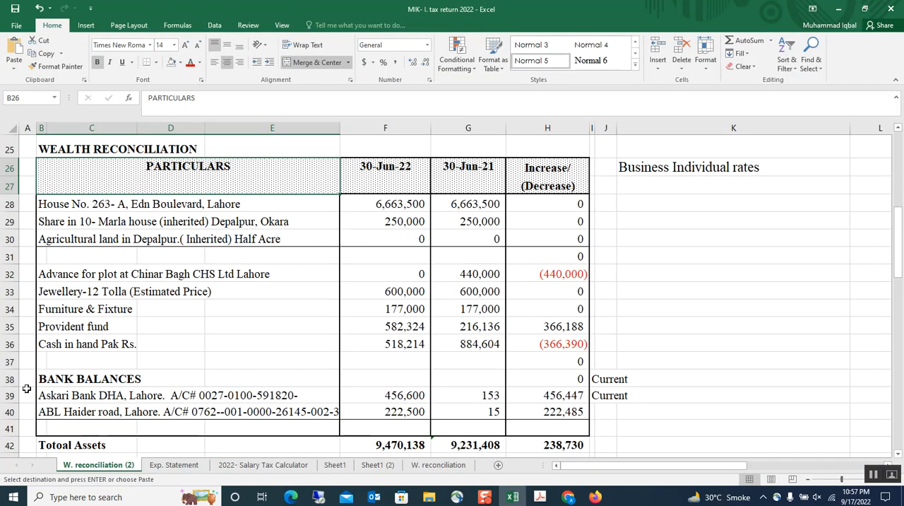
pyautogui.click(46, 397)
pyautogui.click(42, 398)
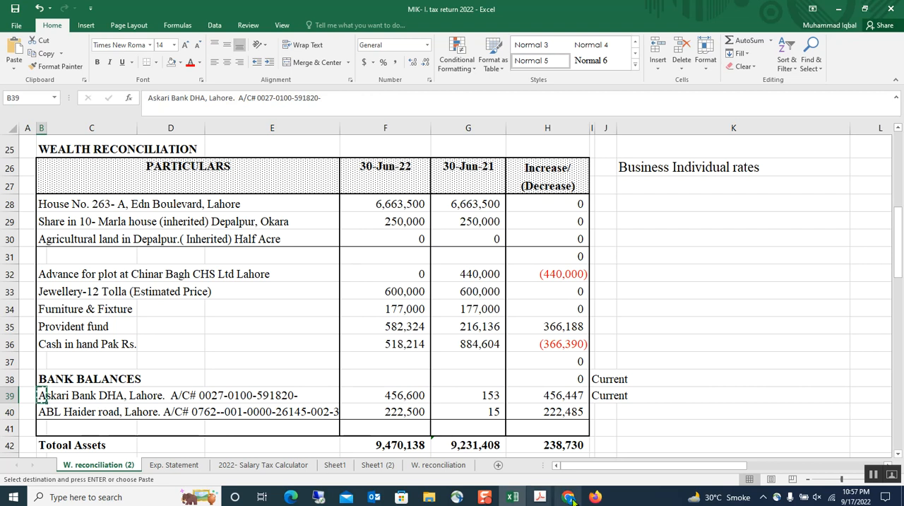
pyautogui.hotkey('alt', 'Tab')
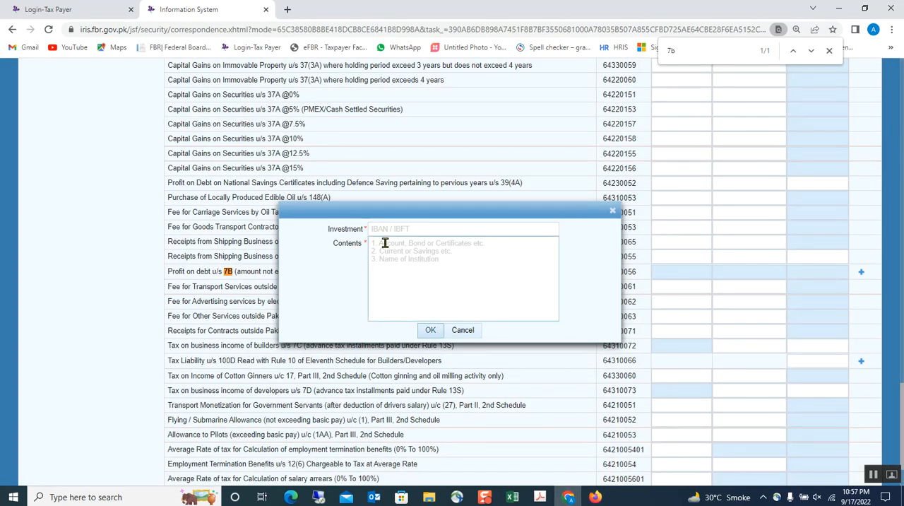
pyautogui.click(385, 243)
pyautogui.hotkey('ctrl', 'v')
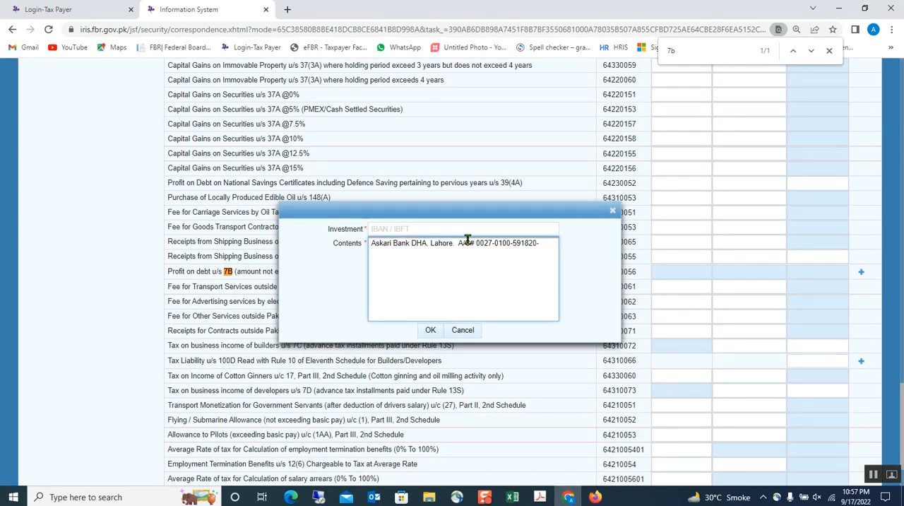
# Step: Move the bank account number from Contents to Investment, leaving "Askari Bank DHA, Lahore." in Contents, and confirm the entry
pyautogui.moveTo(457, 242); pyautogui.dragTo(529, 259)
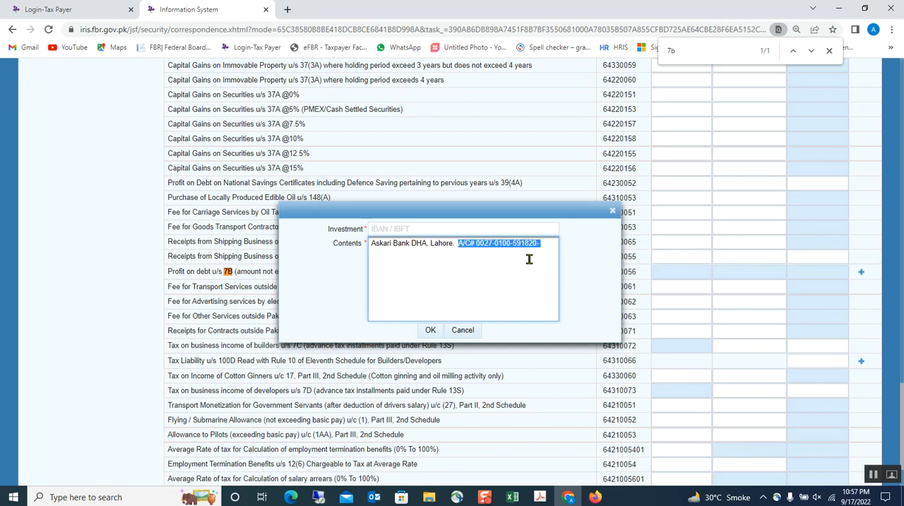
pyautogui.hotkey('ctrl', 'x')
pyautogui.click(408, 228)
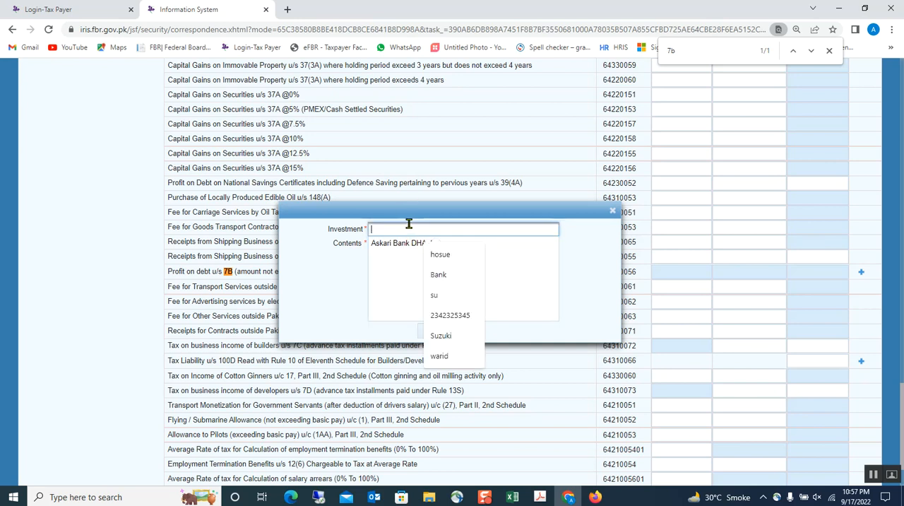
pyautogui.hotkey('ctrl', 'v')
pyautogui.click(404, 274)
pyautogui.click(430, 330)
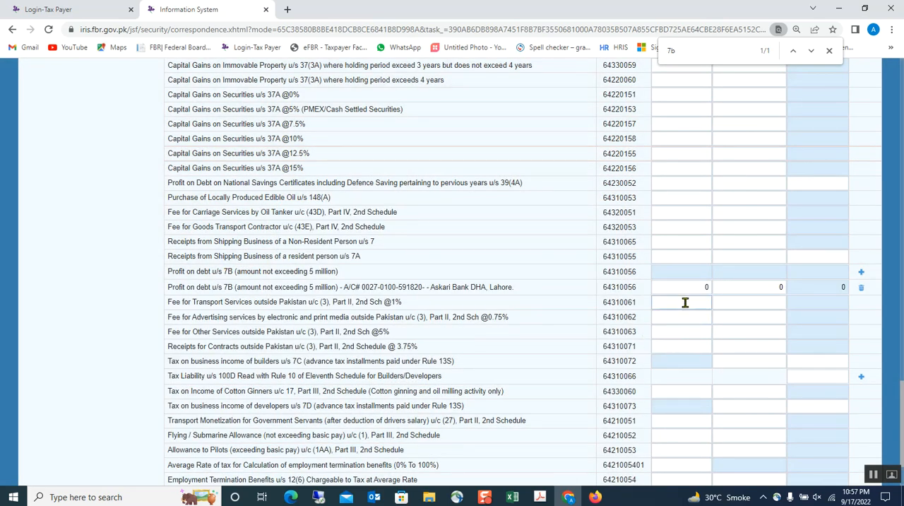
# Step: Enter 50,000 as the Askari Bank profit on debt's Receipts / Value and fill in its Tax Collected / Deducted
pyautogui.click(686, 293)
pyautogui.click(740, 286)
pyautogui.click(710, 245)
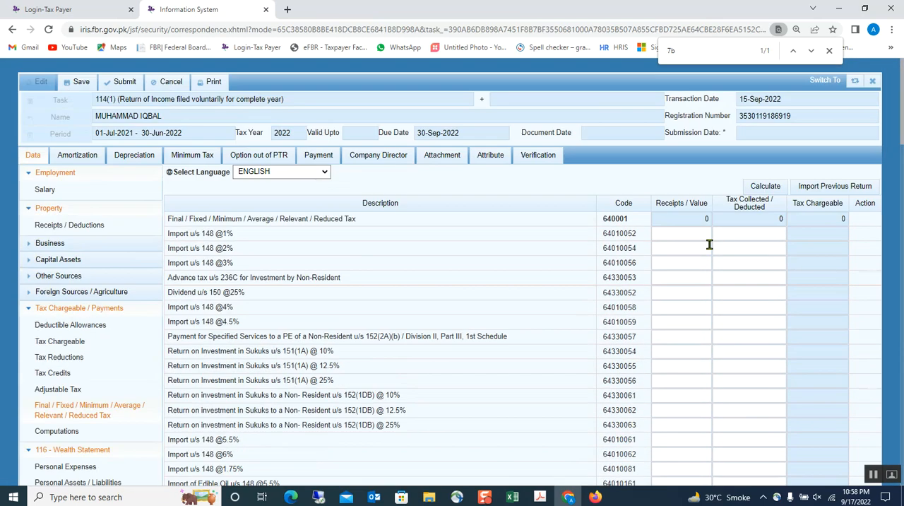
# Step: Recalculate the Final / Fixed / Minimum Tax section and review the goods, services and contracts rows u/s 153
pyautogui.click(769, 186)
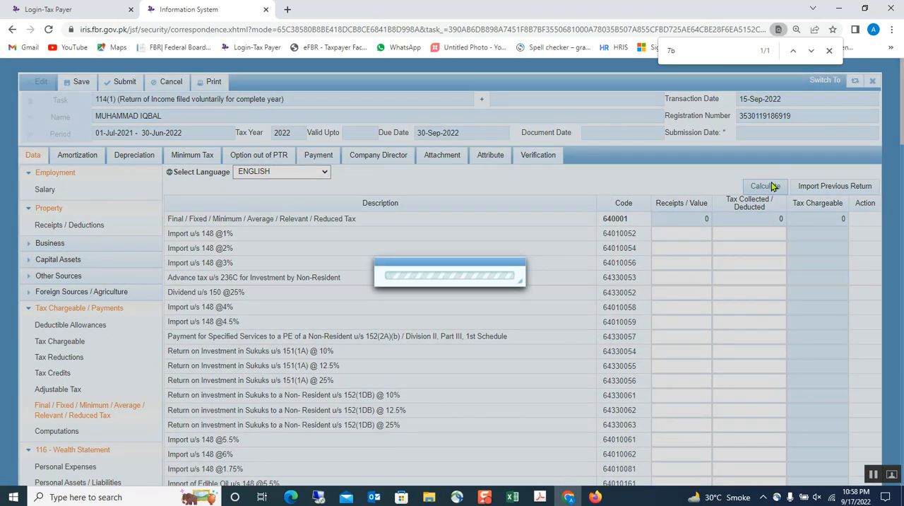
pyautogui.scroll(-3, 348, 414)
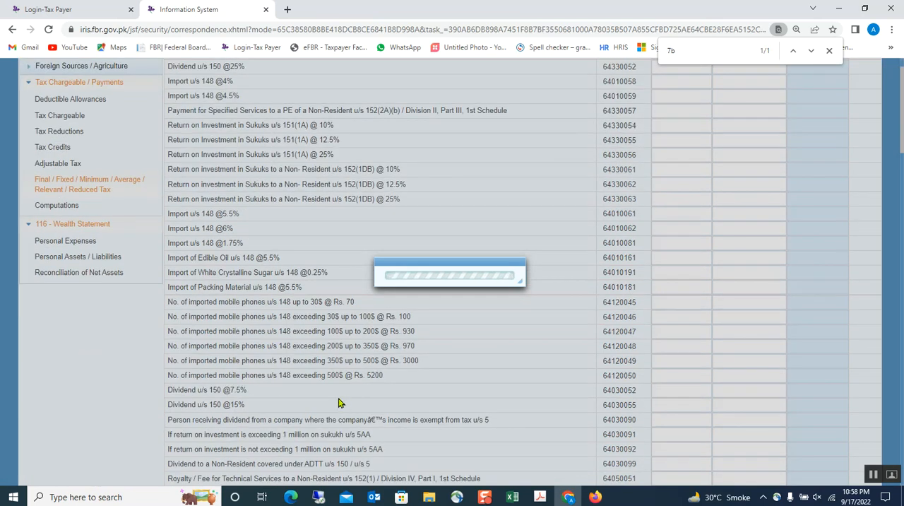
pyautogui.scroll(-3, 293, 331)
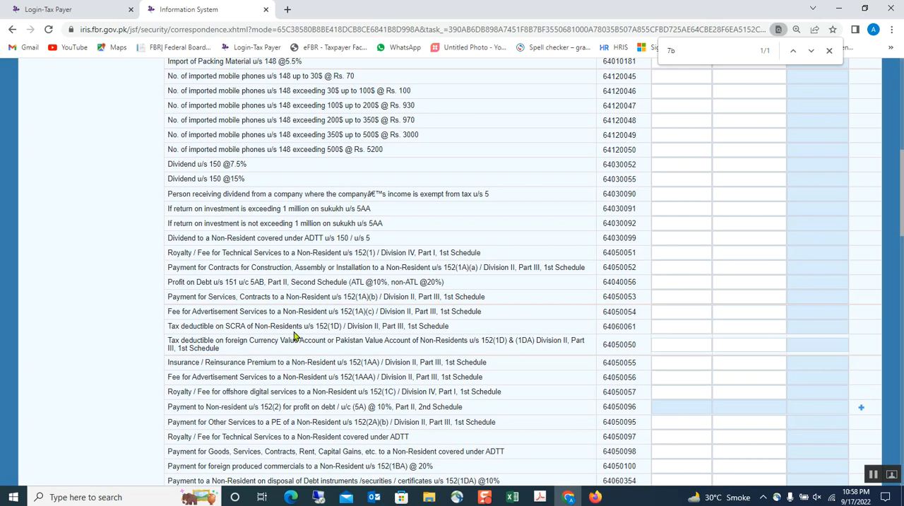
pyautogui.scroll(-4, 295, 337)
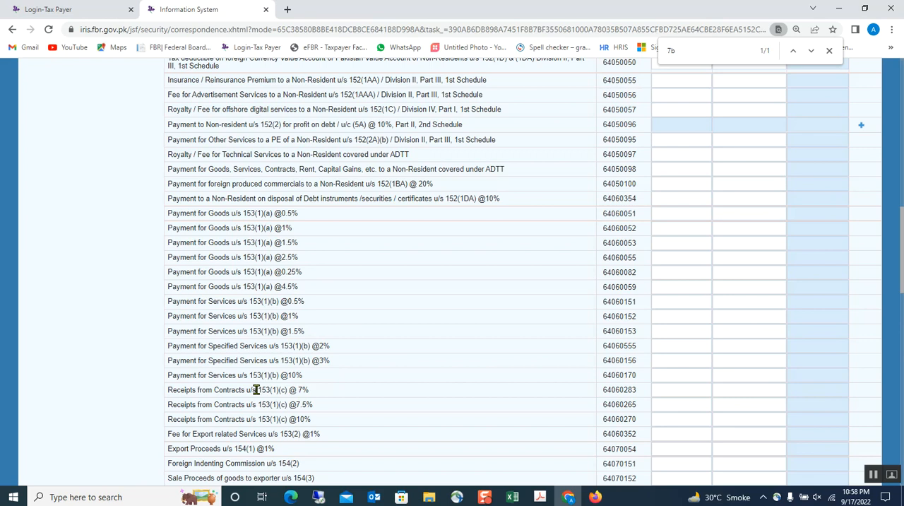
pyautogui.scroll(1, 297, 382)
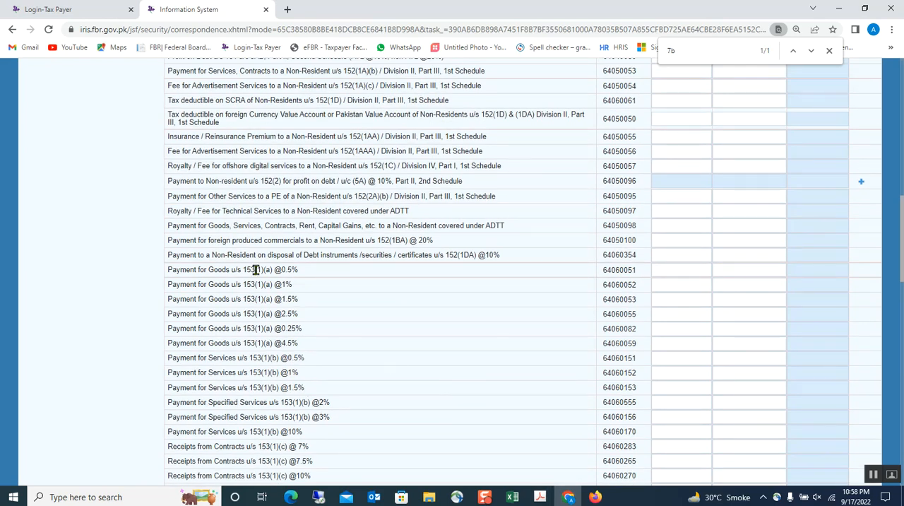
pyautogui.scroll(10, 254, 268)
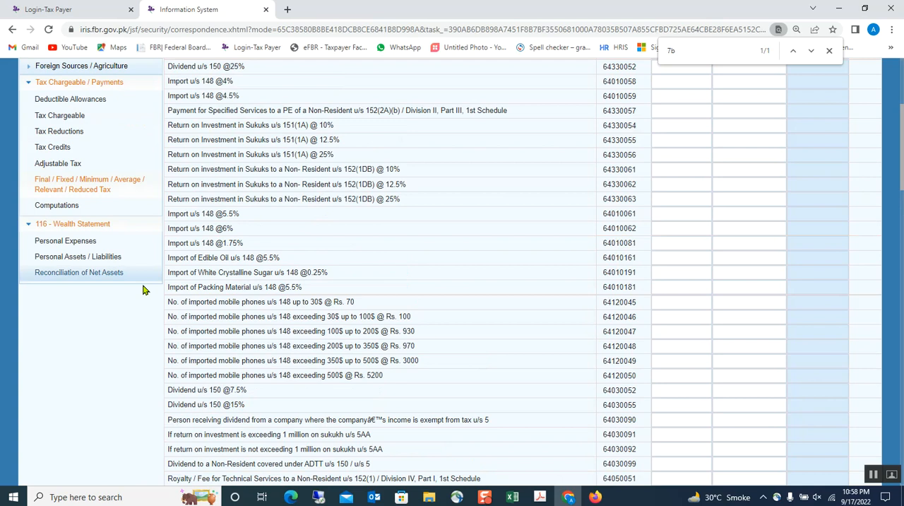
# Step: Open Computations, check the Tax Chargeable including the final tax, and recalculate
pyautogui.click(59, 206)
pyautogui.scroll(-2, 615, 282)
pyautogui.scroll(5, 616, 281)
pyautogui.click(780, 129)
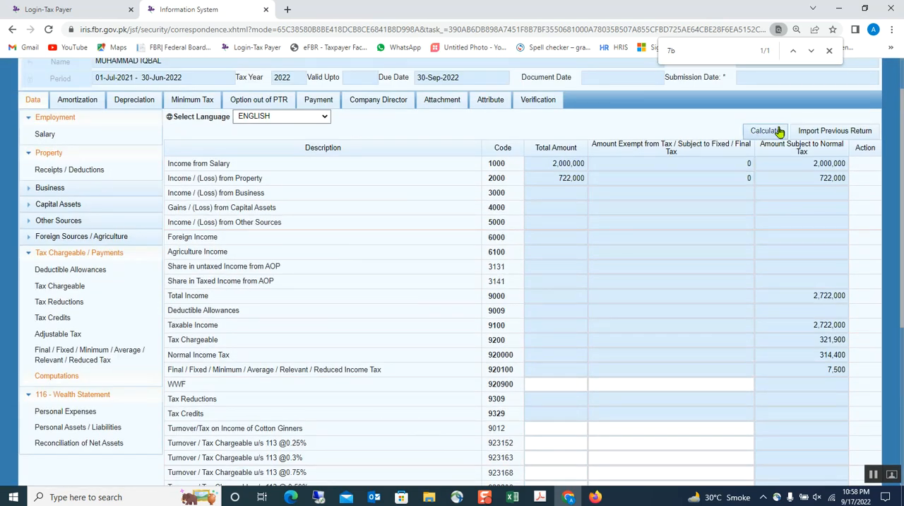
# Step: Save the return with the recalculated tax computation
pyautogui.scroll(2, 161, 238)
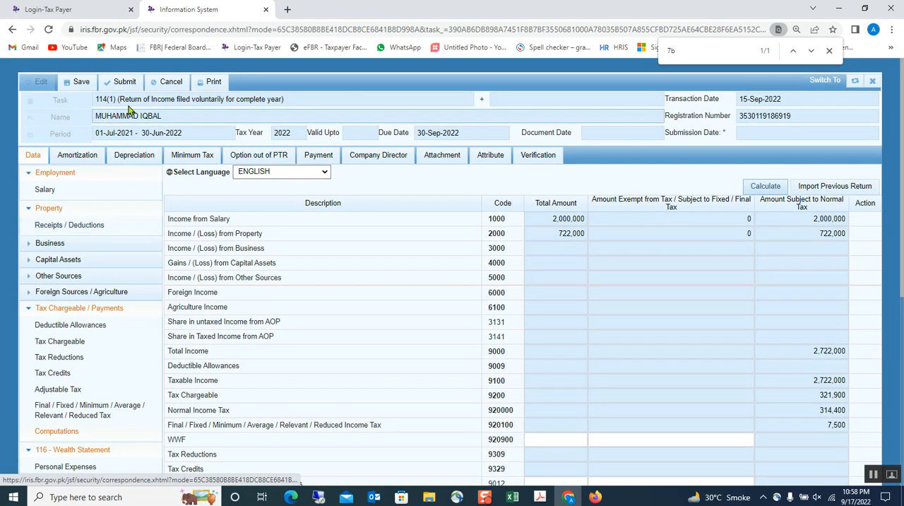
pyautogui.click(83, 84)
pyautogui.scroll(-10, 420, 422)
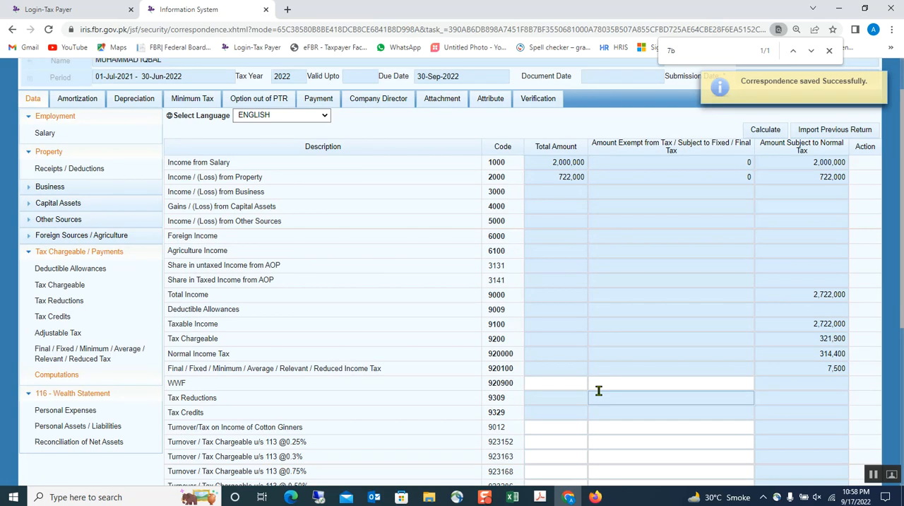
# Step: Open Personal Expenses in the wealth statement, review the gas, club and household expense amounts, and recalculate the section
pyautogui.scroll(-7, 599, 392)
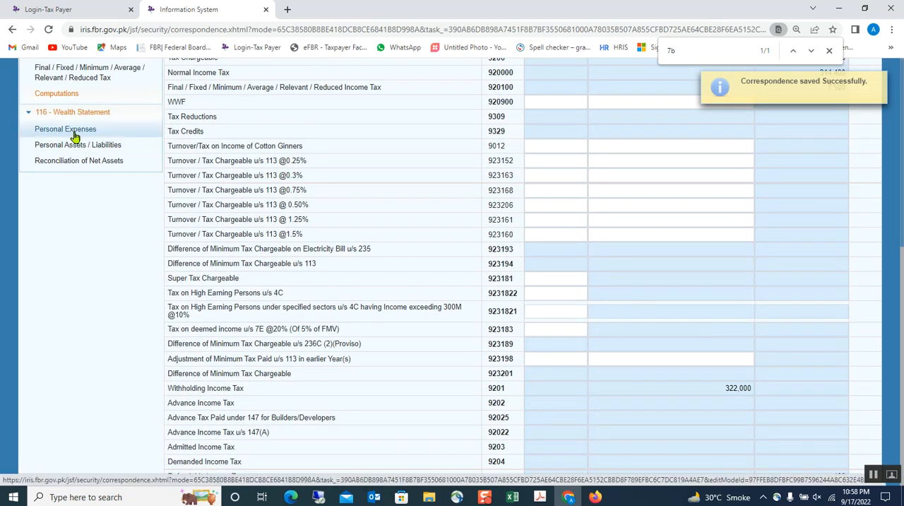
pyautogui.click(74, 133)
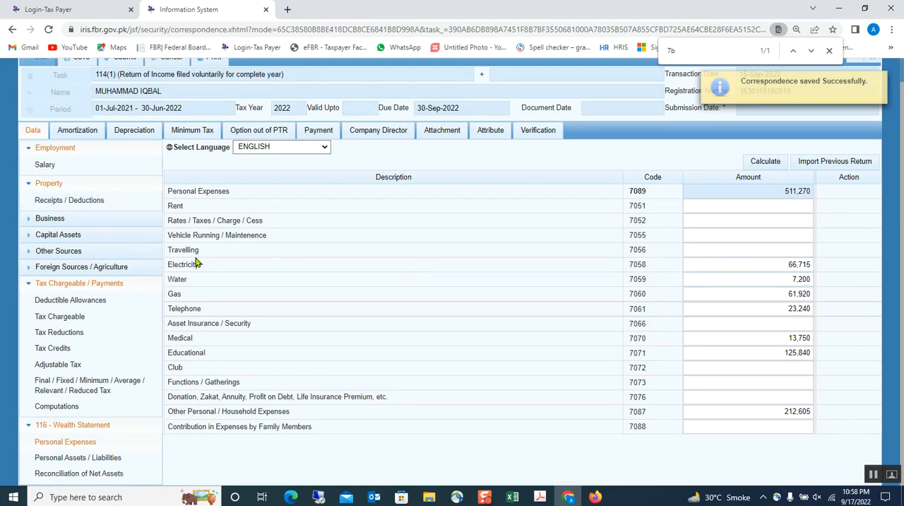
pyautogui.click(762, 292)
pyautogui.click(754, 364)
pyautogui.click(759, 413)
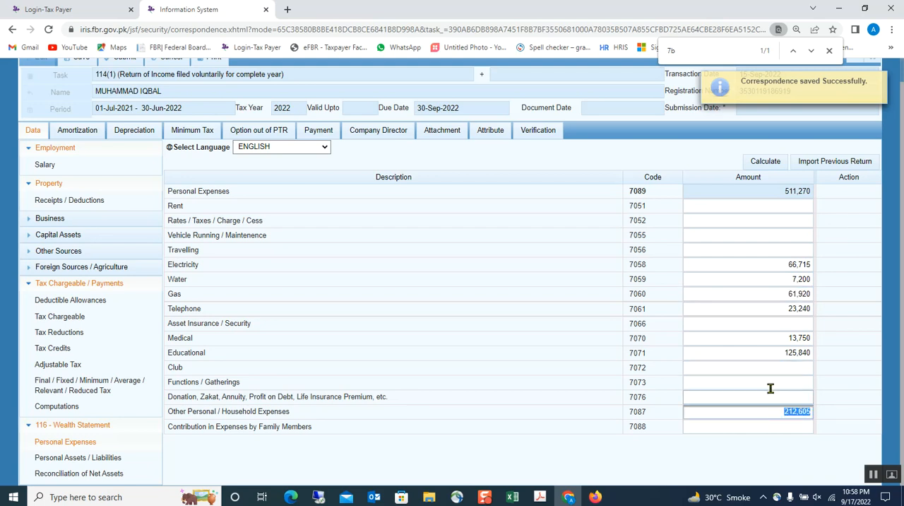
pyautogui.click(775, 162)
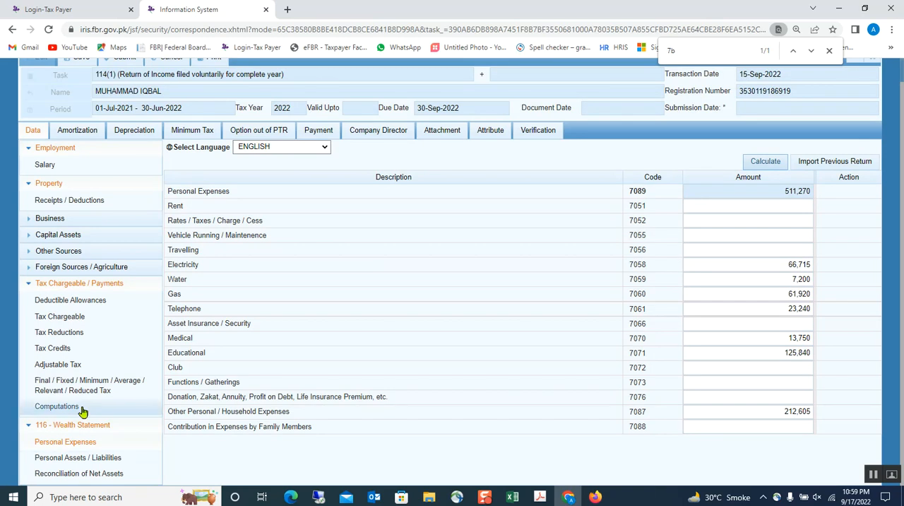
# Step: Open Personal Assets / Liabilities and view the blank entry forms for Commercial, Industrial, Residential Property and Investment, closing each unfilled
pyautogui.click(62, 459)
pyautogui.scroll(-2, 152, 447)
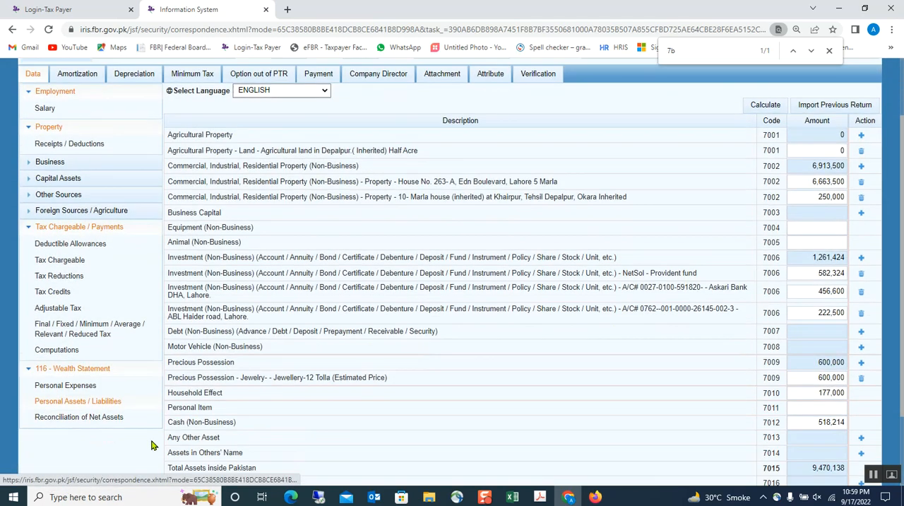
pyautogui.scroll(3, 785, 311)
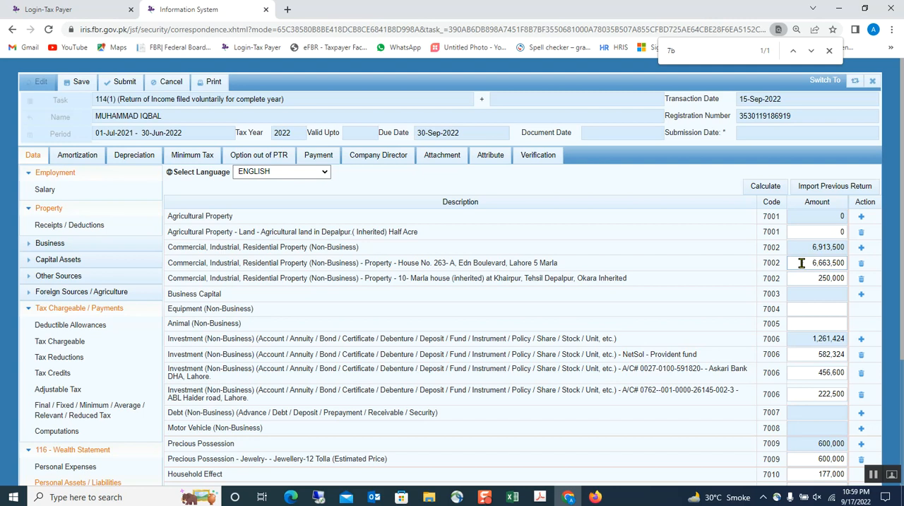
pyautogui.click(843, 232)
pyautogui.click(861, 247)
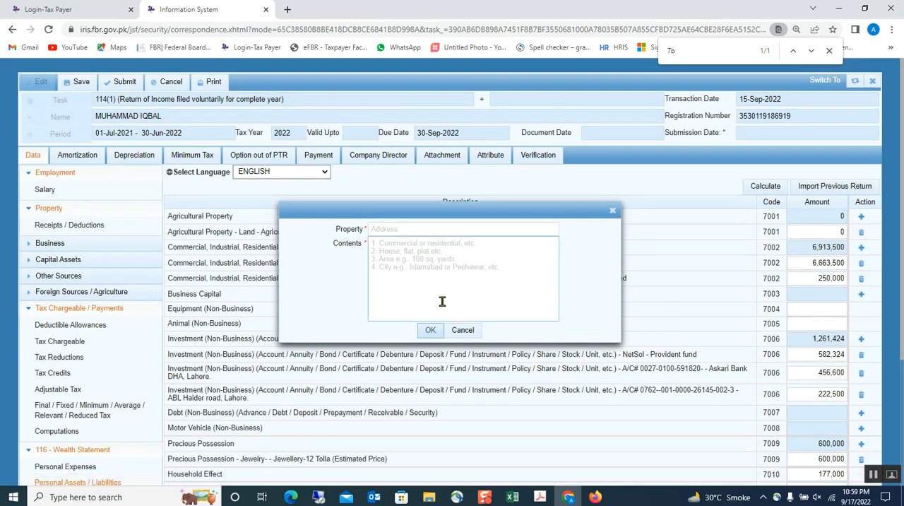
pyautogui.click(612, 210)
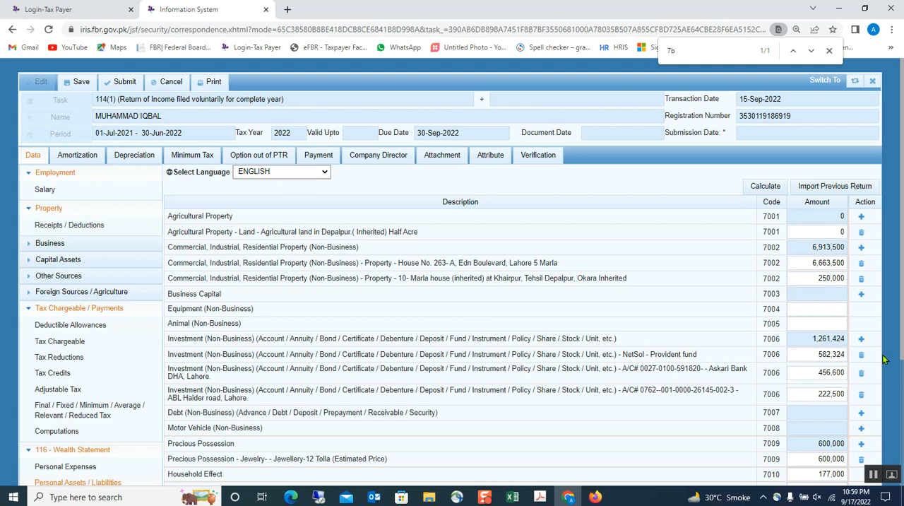
pyautogui.click(862, 340)
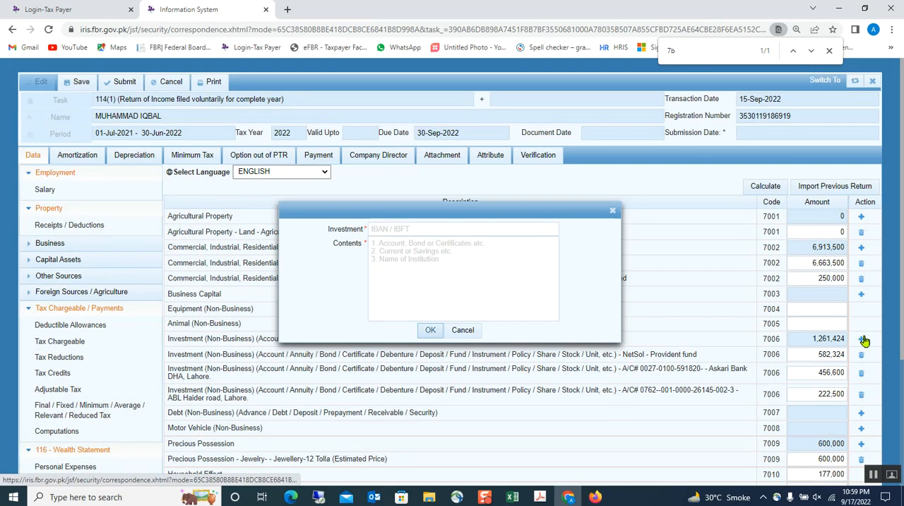
pyautogui.click(612, 213)
# Step: View the Debtor and Contents fields of the Debt (Non-Business) entry form and close it without adding a debt
pyautogui.scroll(-3, 460, 354)
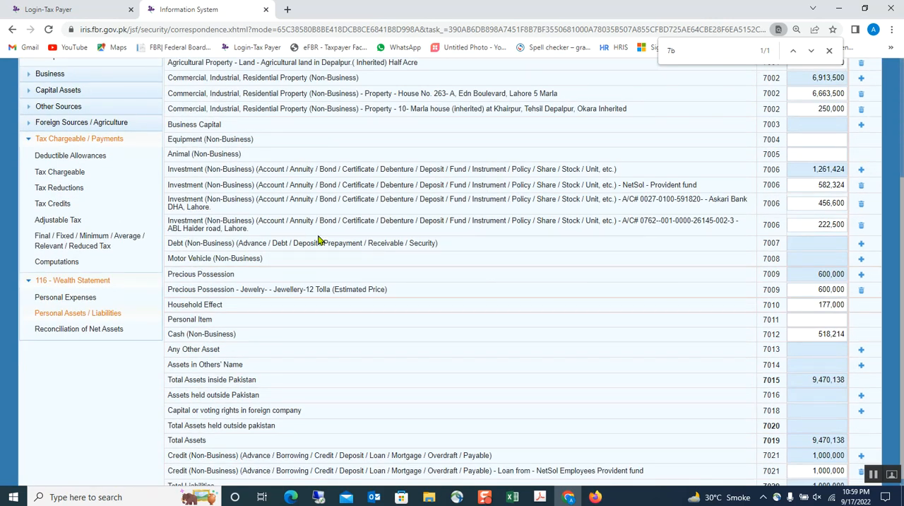
pyautogui.click(862, 244)
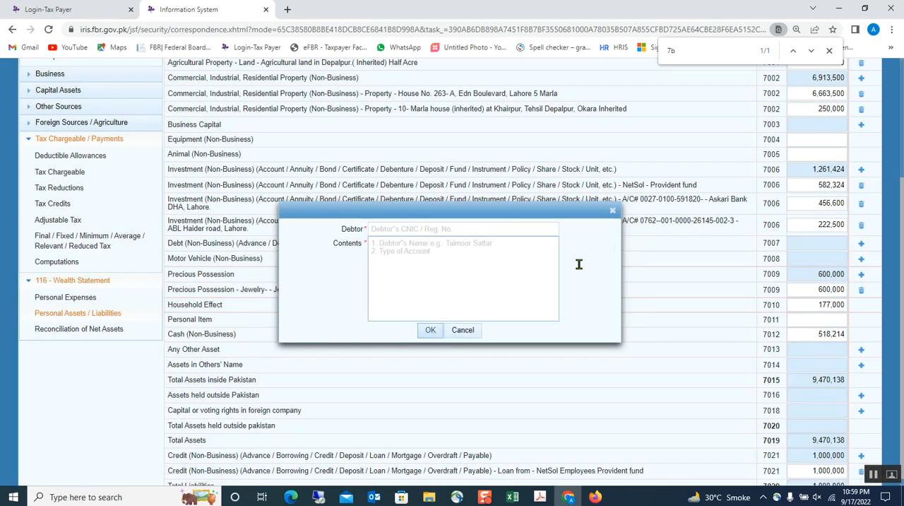
pyautogui.click(612, 214)
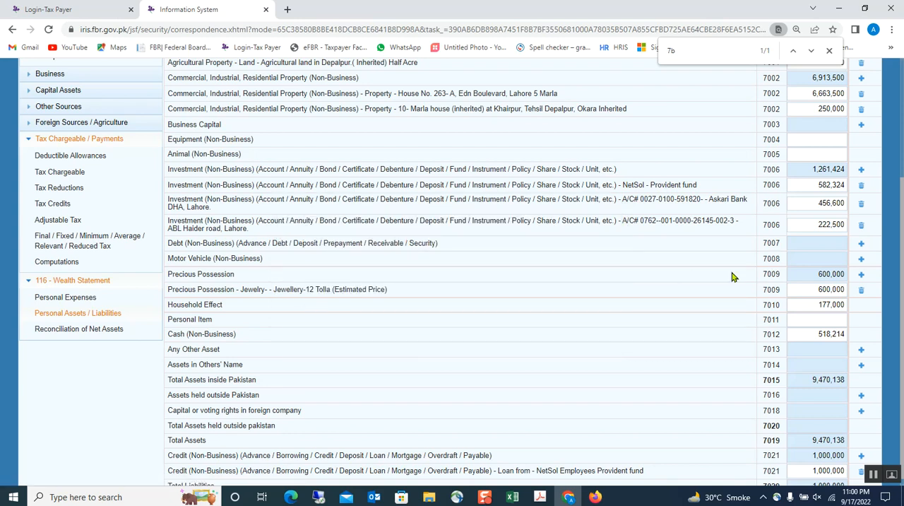
pyautogui.click(862, 244)
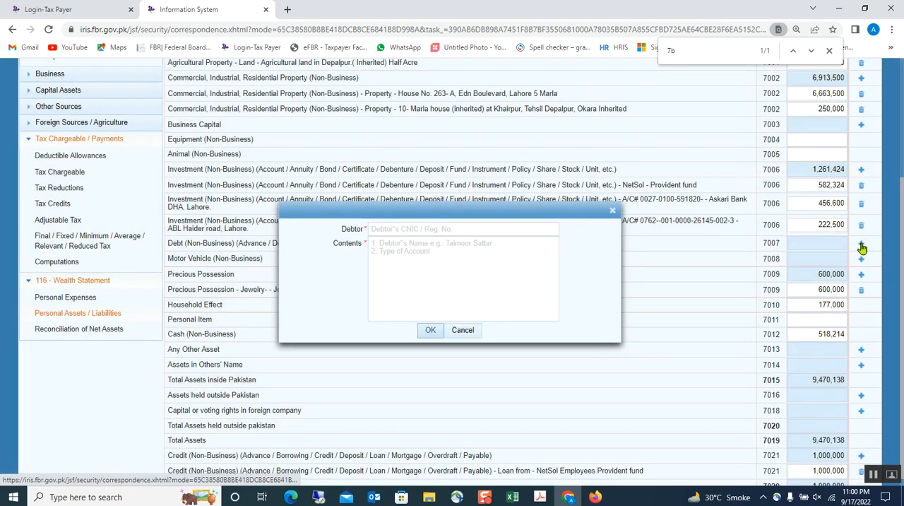
pyautogui.click(395, 229)
pyautogui.click(372, 285)
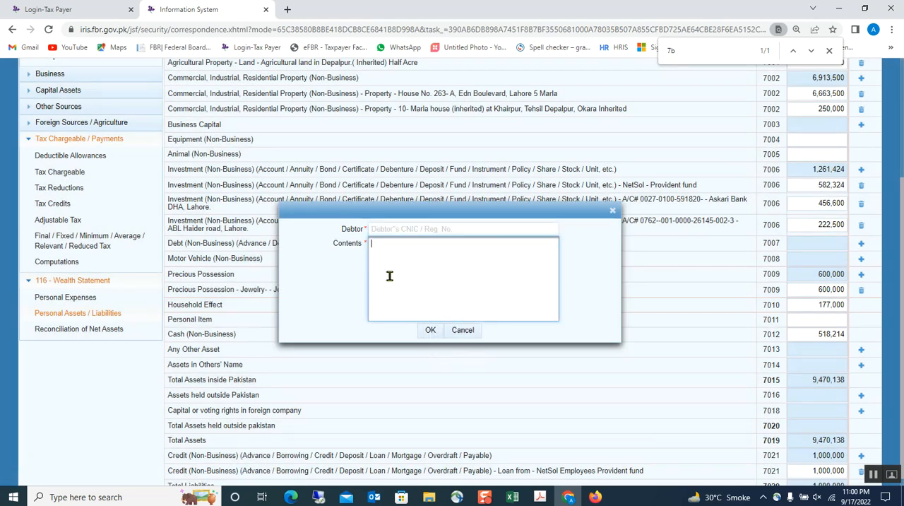
pyautogui.click(612, 213)
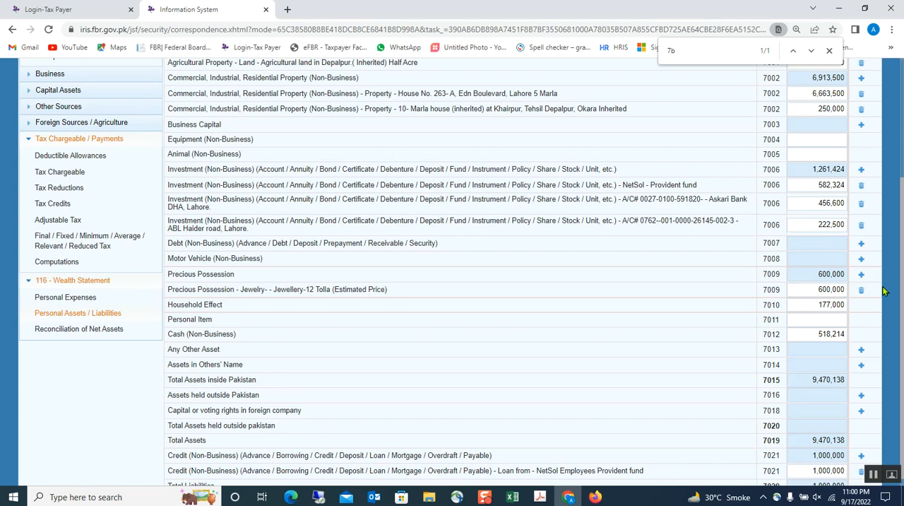
# Step: View the blank Precious Possession entry form, close it unfilled, and recalculate the Personal Assets / Liabilities section
pyautogui.click(861, 274)
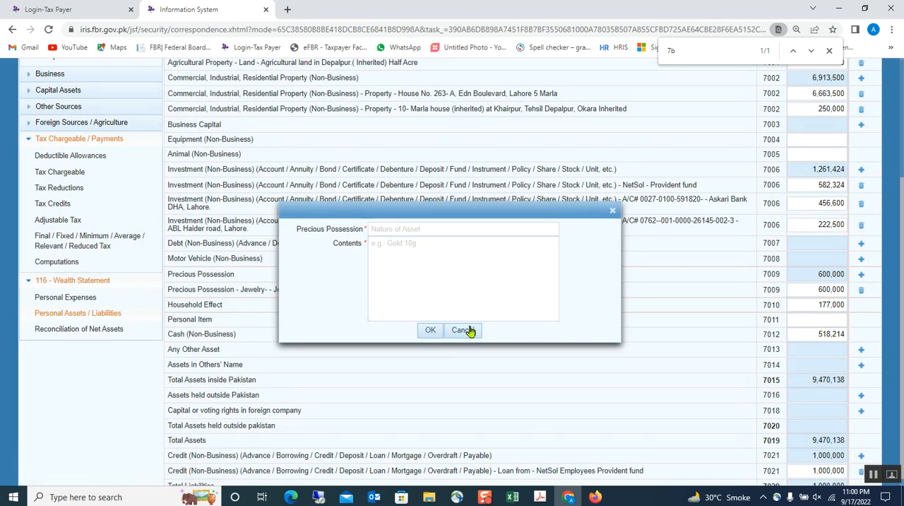
pyautogui.click(612, 210)
pyautogui.scroll(-1, 745, 321)
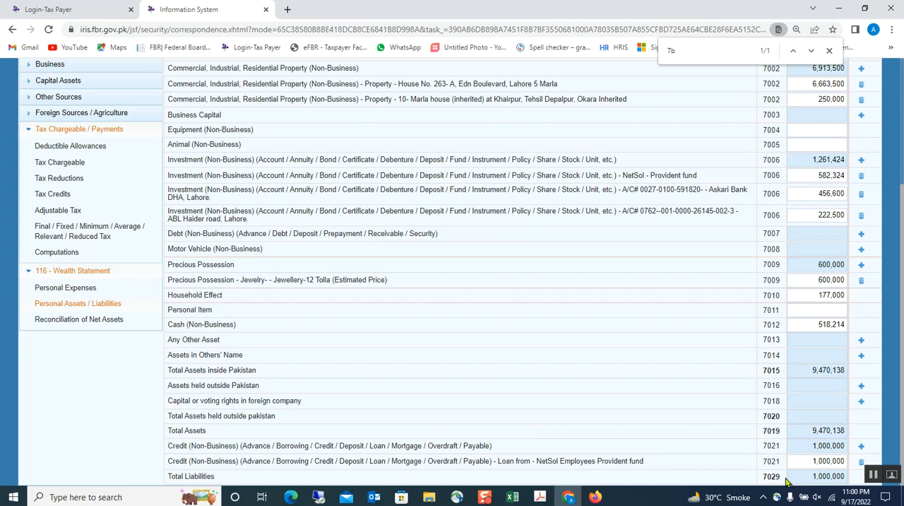
pyautogui.scroll(3, 776, 438)
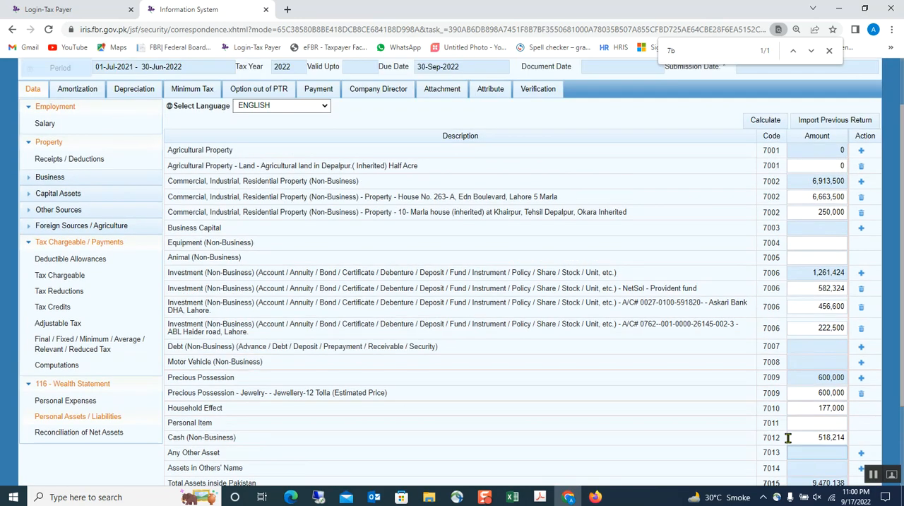
pyautogui.click(765, 186)
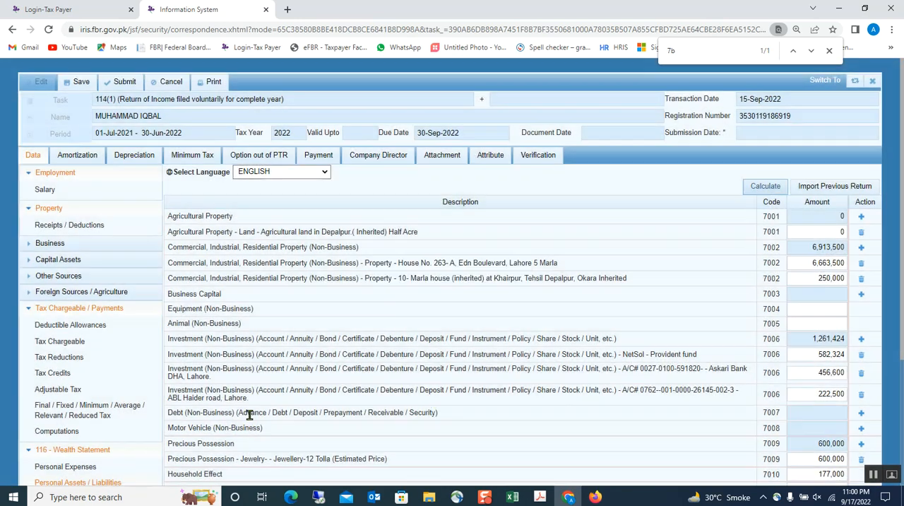
# Step: Open Reconciliation of Net Assets and check the Net Assets Current Year amount
pyautogui.scroll(-3, 434, 404)
pyautogui.click(77, 329)
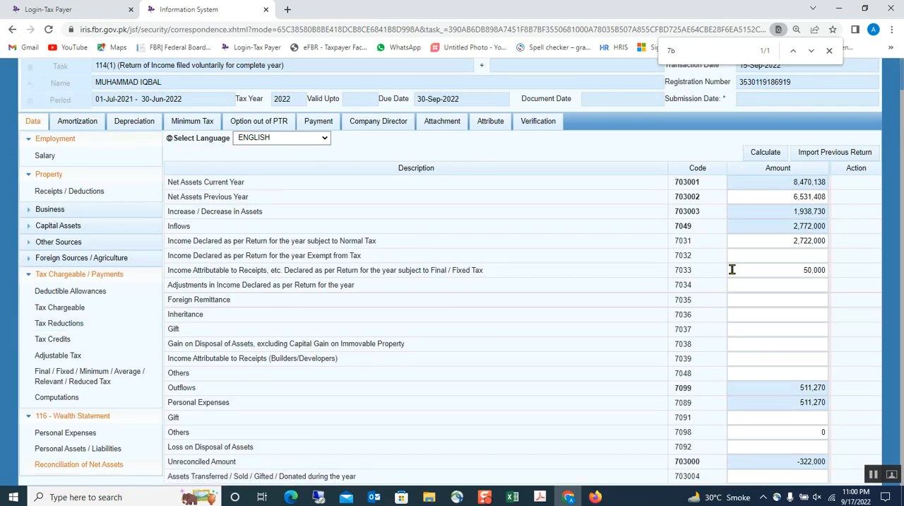
pyautogui.doubleClick(774, 177)
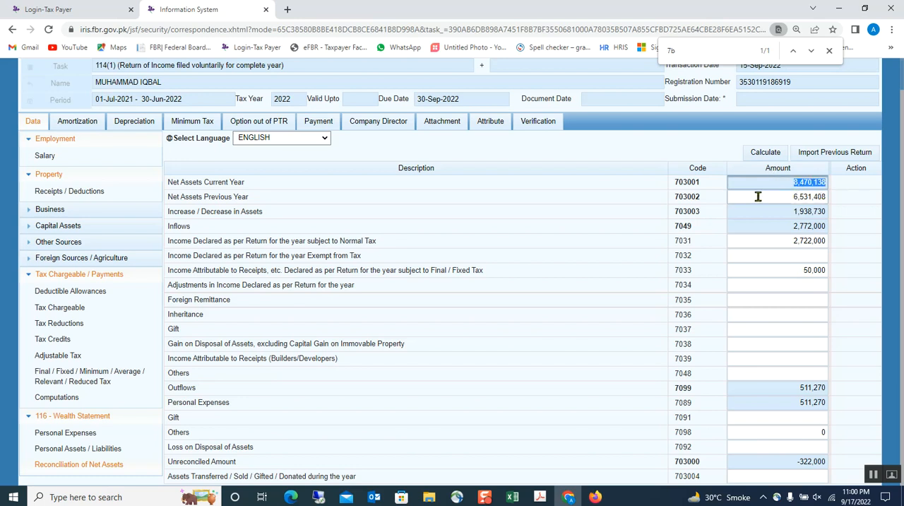
# Step: Switch to the Excel wealth reconciliation workbook and check the 30-Jun-22 Net Assets total in F46
pyautogui.click(513, 496)
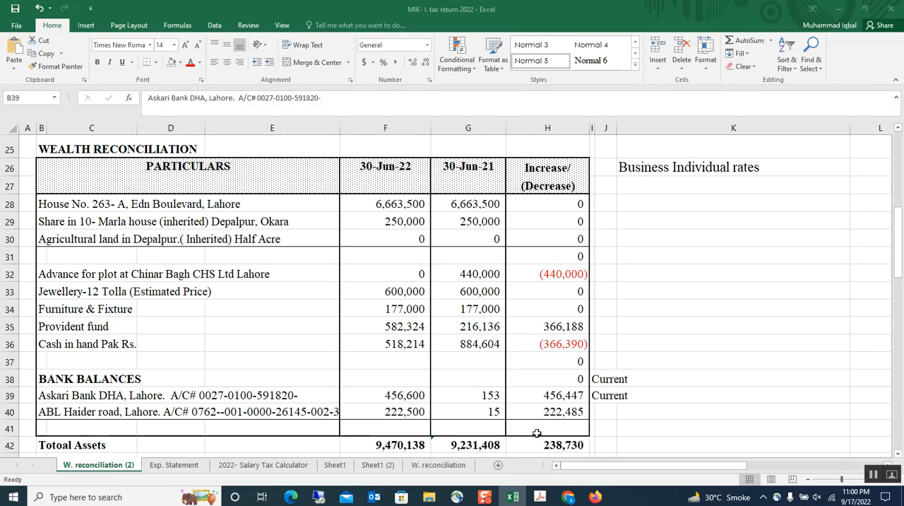
pyautogui.scroll(-3, 437, 443)
pyautogui.click(407, 355)
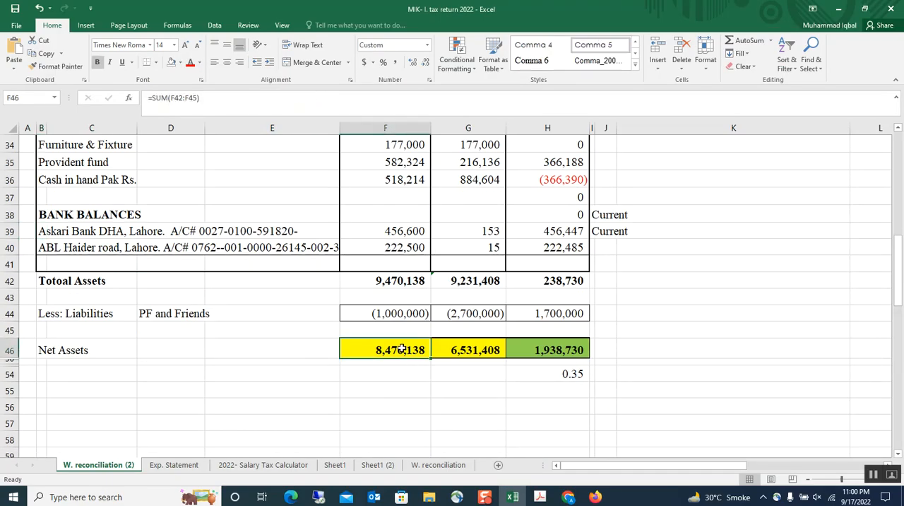
pyautogui.scroll(4, 406, 355)
pyautogui.click(399, 232)
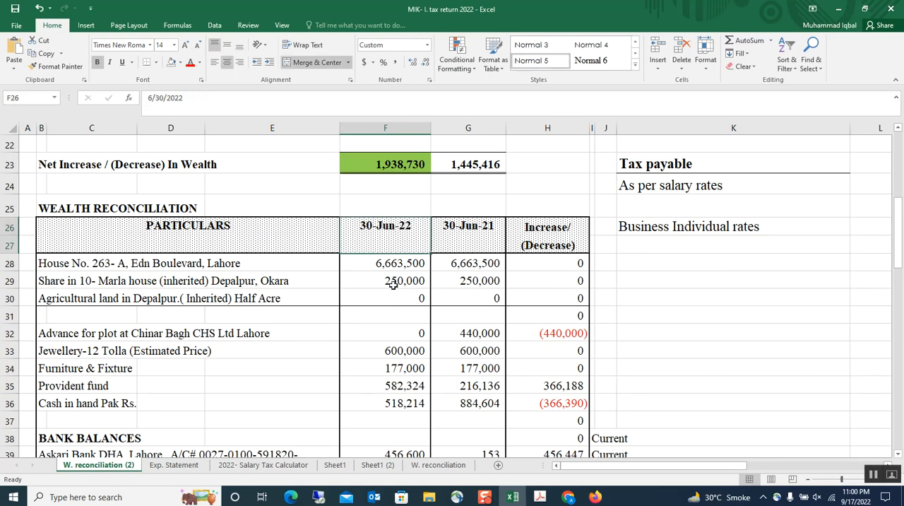
pyautogui.scroll(-2, 385, 356)
pyautogui.click(383, 450)
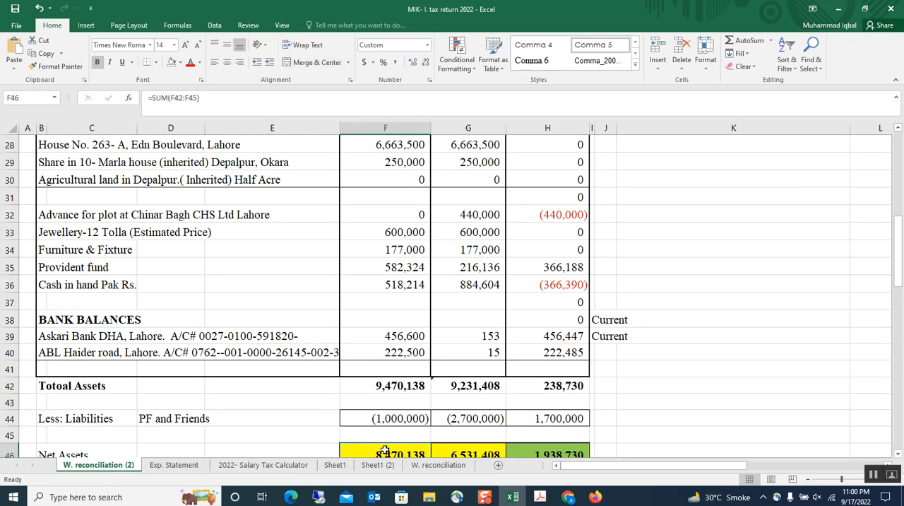
# Step: Check the 30-Jun-21 Net Assets total in G46 against its column heading in the wealth reconciliation
pyautogui.scroll(-1, 390, 431)
pyautogui.click(474, 410)
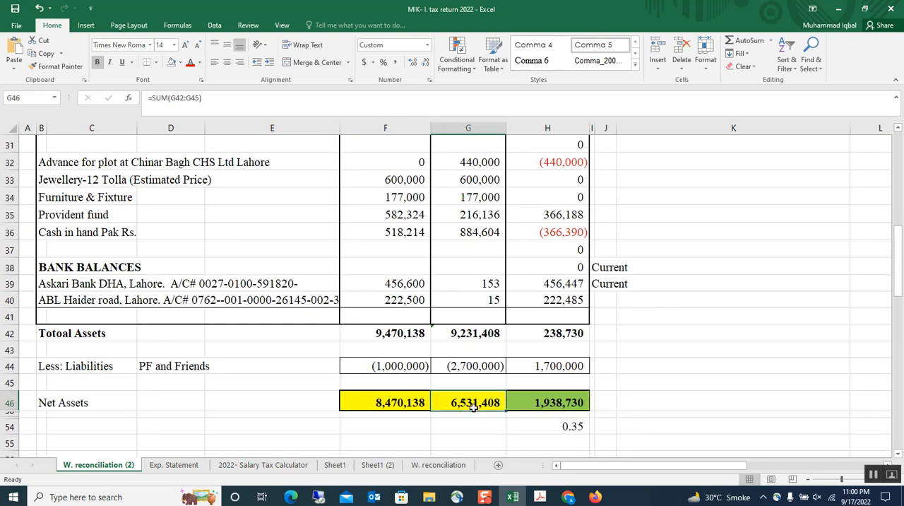
pyautogui.scroll(3, 481, 413)
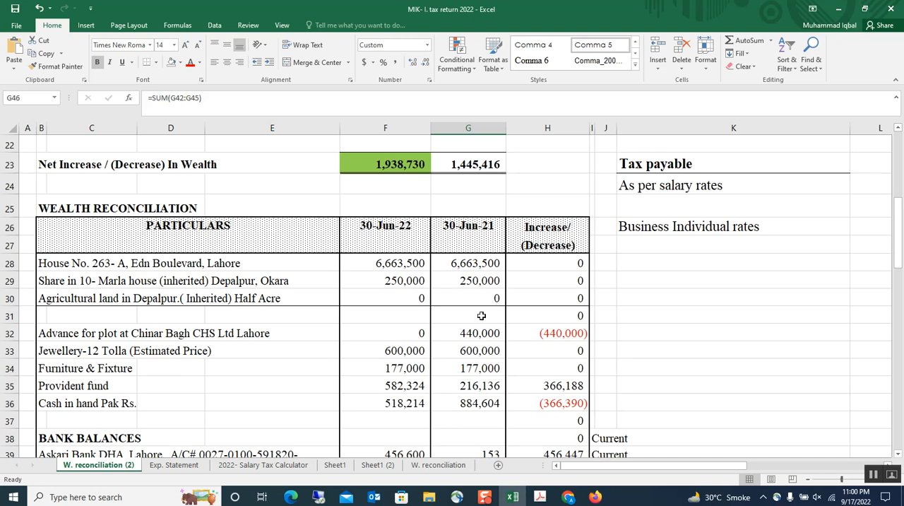
pyautogui.scroll(-4, 491, 258)
pyautogui.scroll(1, 463, 397)
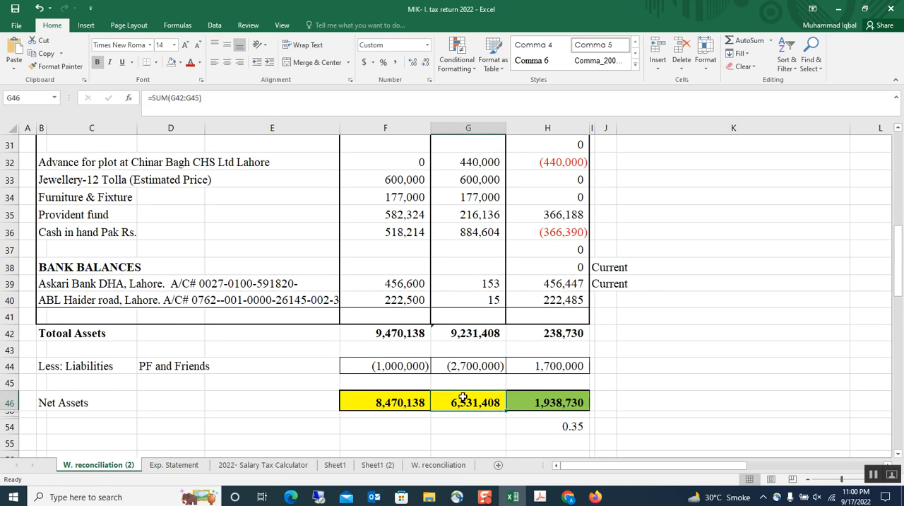
# Step: Compare the net assets of both years in F46 and G46 with the increase in H46
pyautogui.click(542, 399)
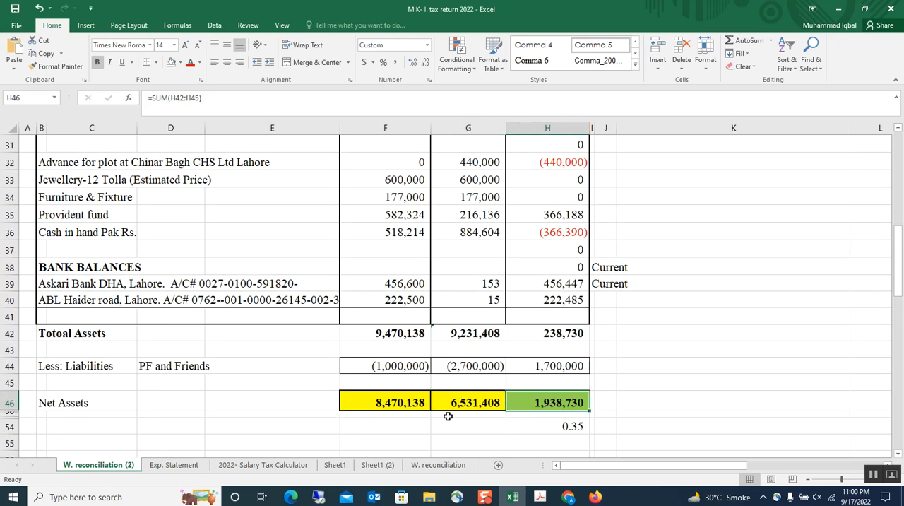
pyautogui.click(390, 401)
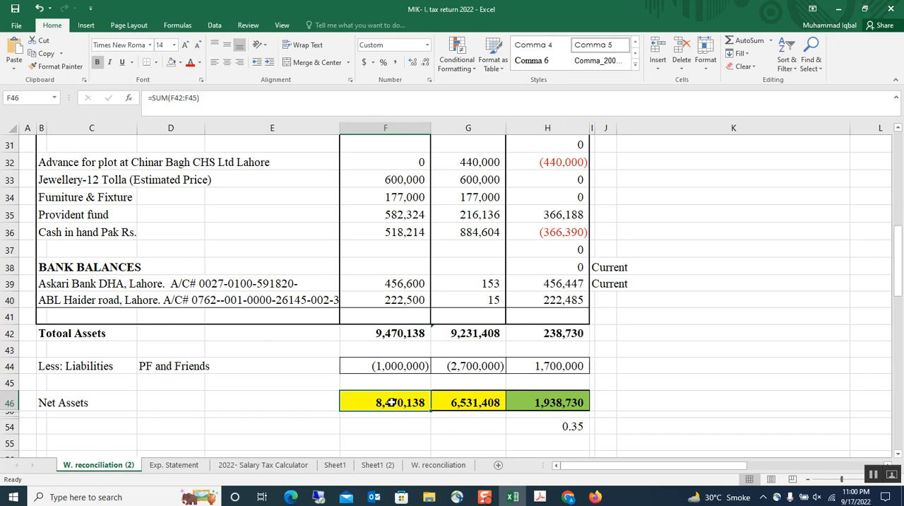
pyautogui.click(487, 402)
pyautogui.click(569, 401)
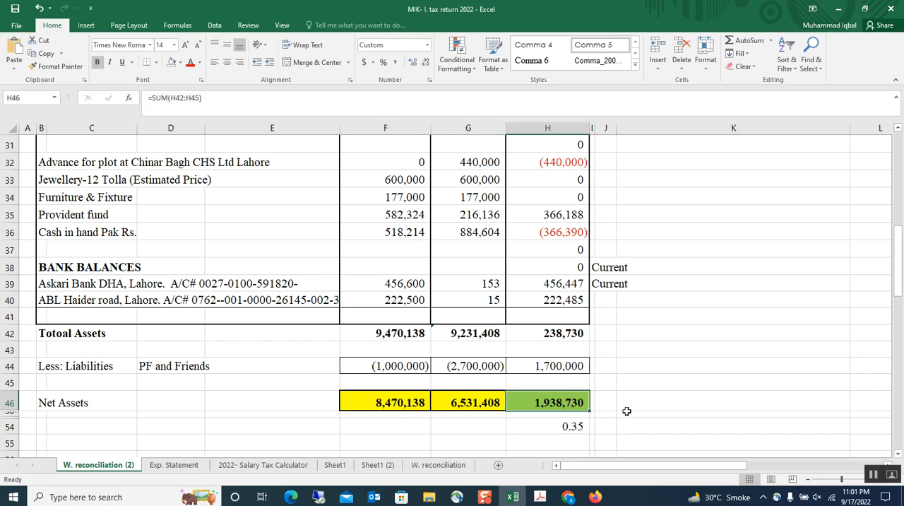
# Step: Switch back to the IRIS return in Chrome and check Net Assets Previous Year and Increase / Decrease in Assets
pyautogui.click(572, 497)
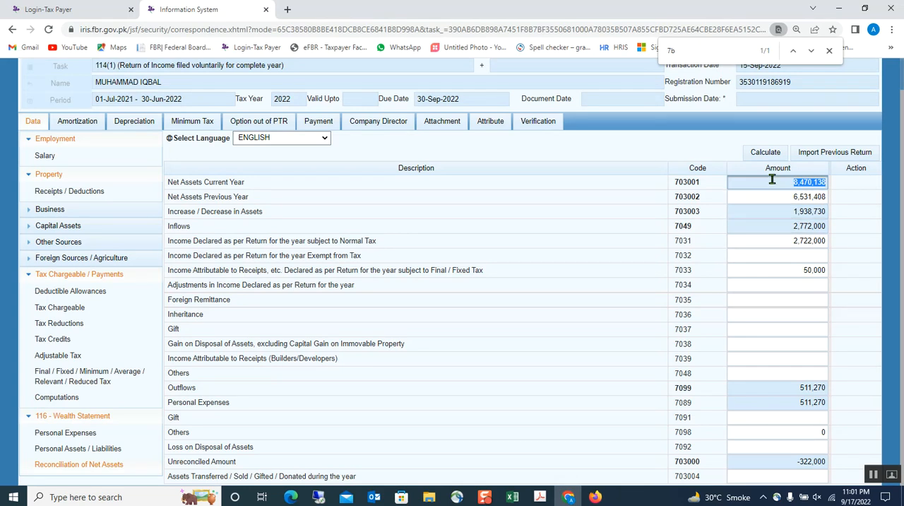
pyautogui.click(770, 201)
pyautogui.click(774, 212)
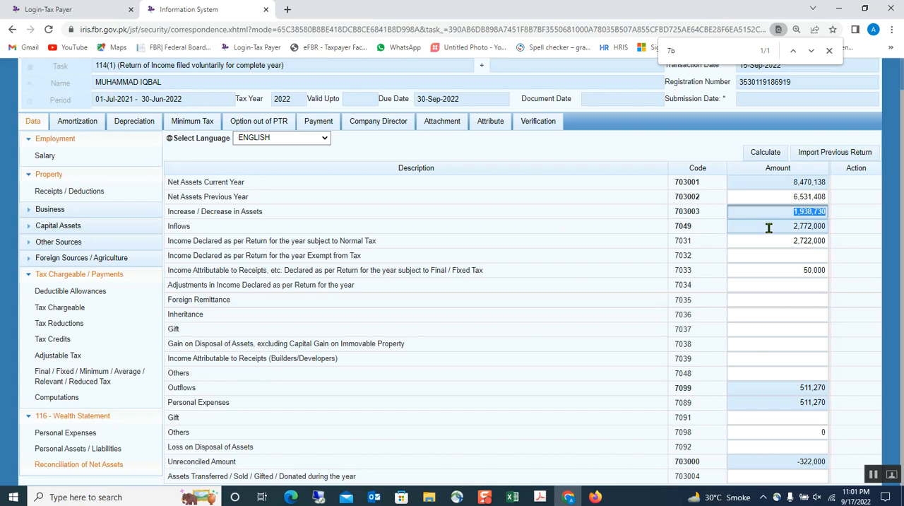
# Step: Check the income subject to Normal Tax, then switch to the Excel wealth reconciliation and examine the 2022 Total Income in F12
pyautogui.click(767, 240)
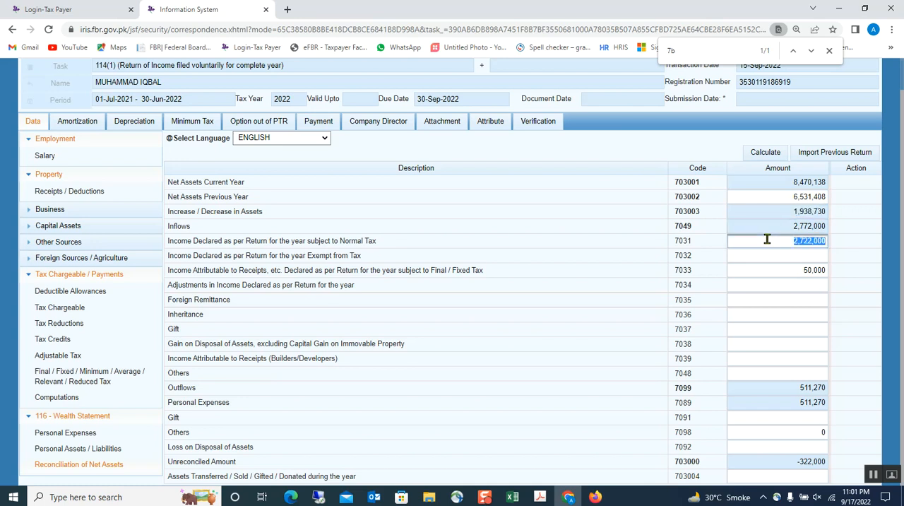
pyautogui.click(512, 497)
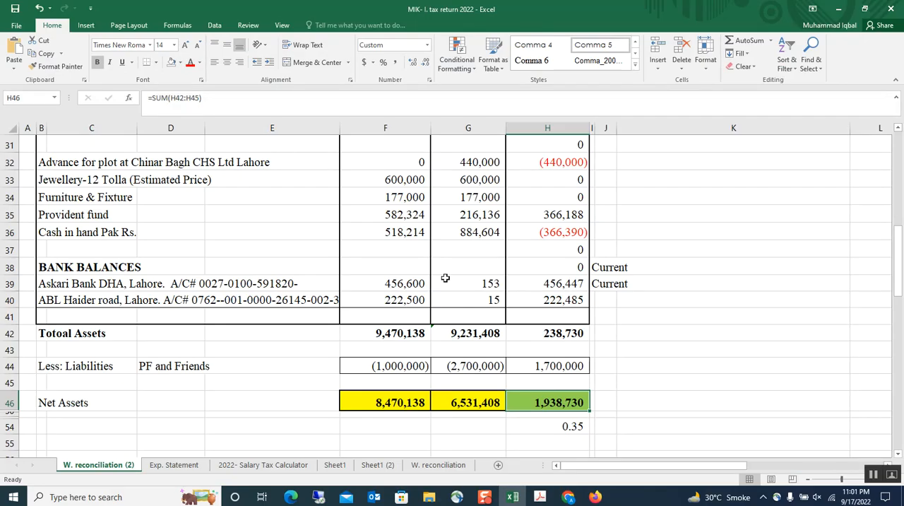
pyautogui.scroll(5, 440, 264)
pyautogui.click(382, 298)
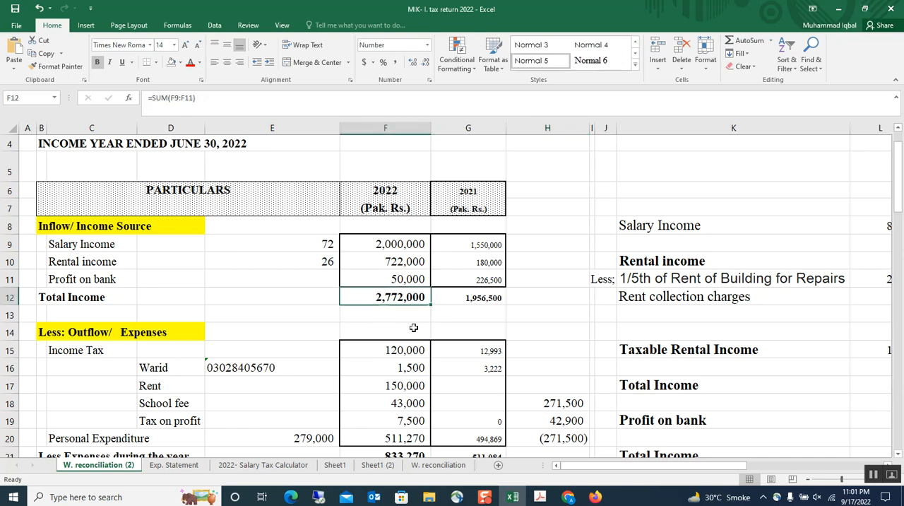
# Step: Switch back to the IRIS return in Chrome and check the declared income subject to Normal Tax and to Final / Fixed Tax
pyautogui.click(567, 496)
pyautogui.click(774, 245)
pyautogui.click(774, 270)
pyautogui.doubleClick(775, 270)
pyautogui.click(779, 241)
pyautogui.doubleClick(779, 241)
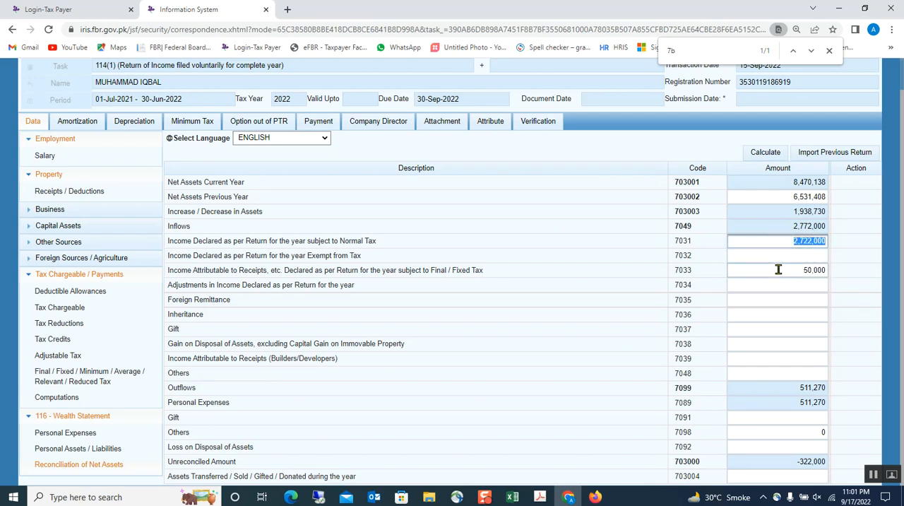
pyautogui.doubleClick(781, 269)
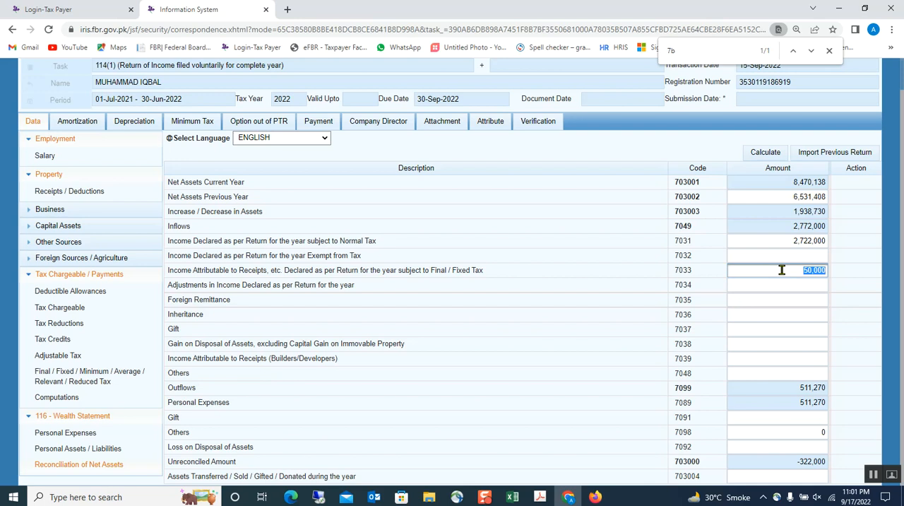
# Step: Switch to the Excel wealth reconciliation and check the sum of the 2022 tax and other expense amounts in F15:F19
pyautogui.click(767, 446)
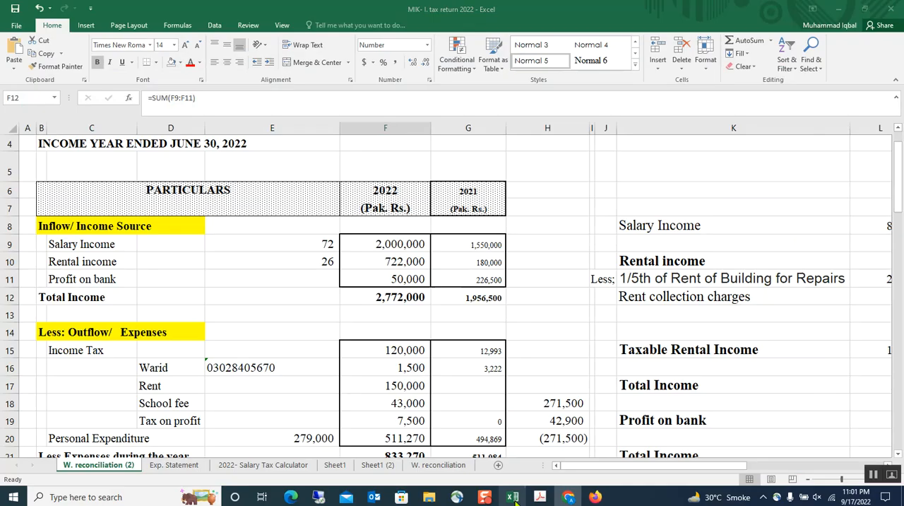
pyautogui.click(511, 497)
pyautogui.moveTo(406, 349); pyautogui.dragTo(408, 417)
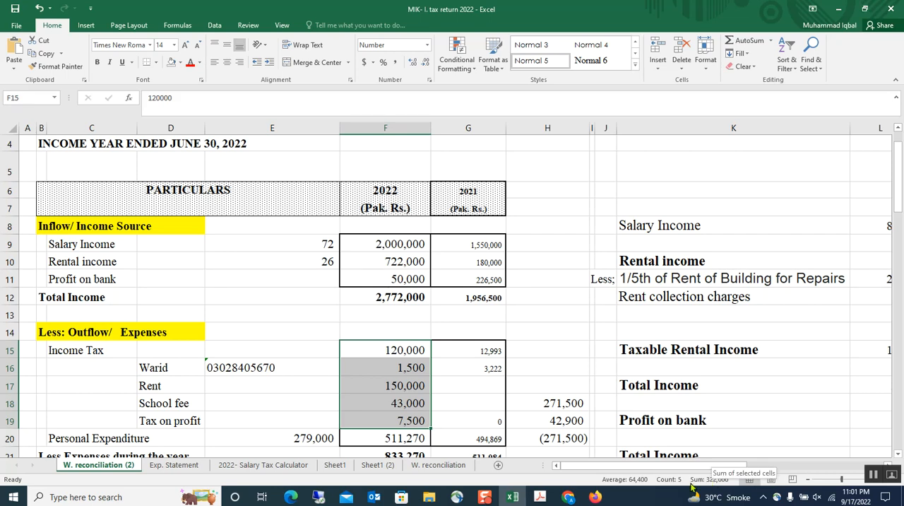
# Step: In the IRIS return in Chrome, enter 322,000 as Loss on Disposal of Assets, recalculate the reconciliation and save the return
pyautogui.click(568, 496)
pyautogui.click(754, 442)
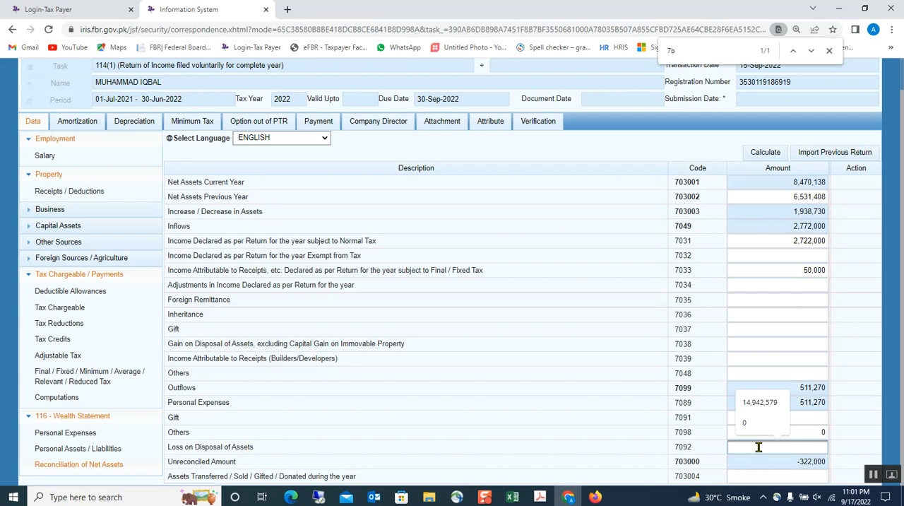
pyautogui.write('32')
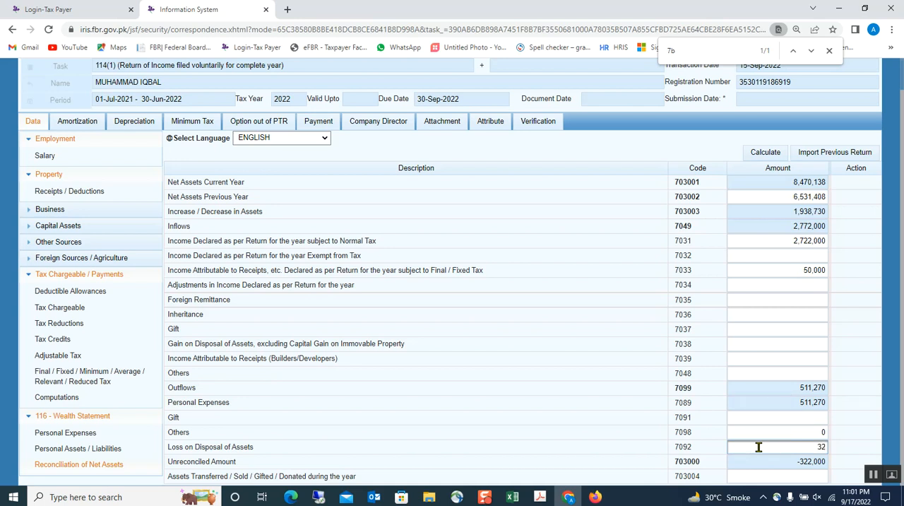
pyautogui.write('2,000')
pyautogui.click(765, 152)
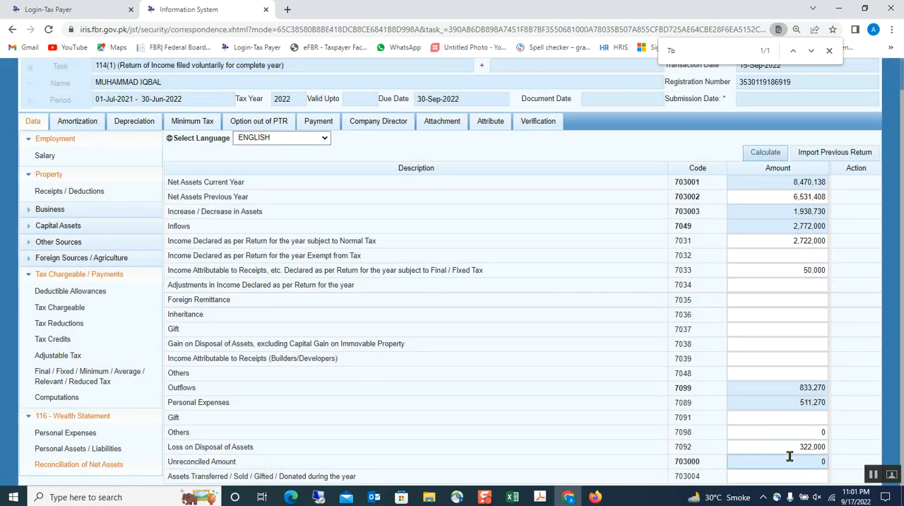
pyautogui.scroll(1, 762, 441)
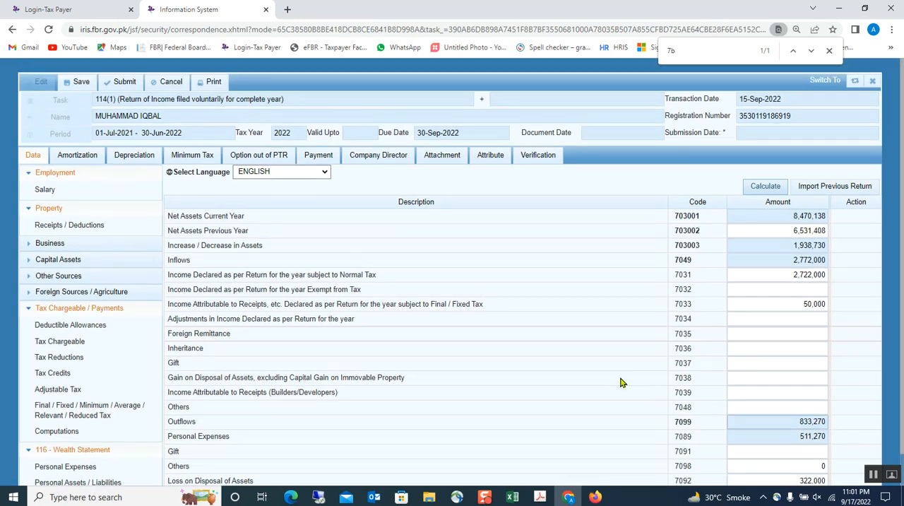
pyautogui.click(89, 83)
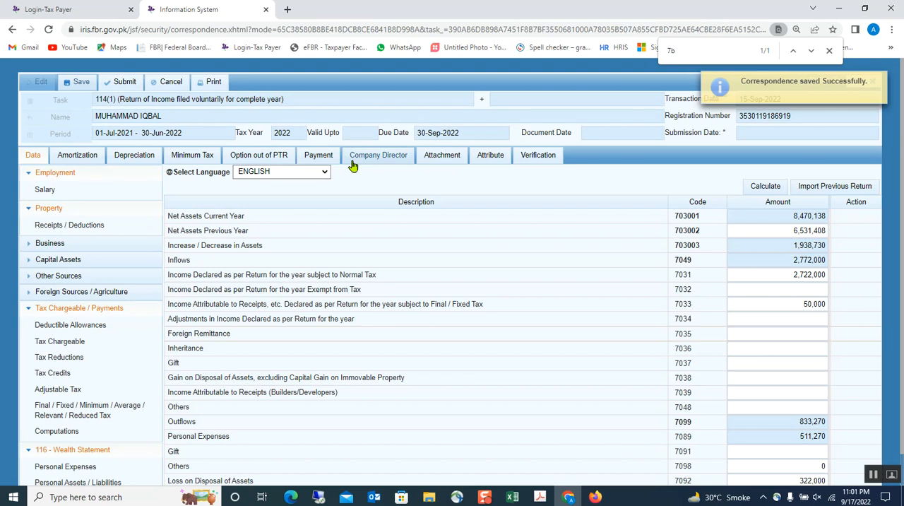
# Step: Enter the verification PIN in the return's declaration, verify it and decline the browser's password update
pyautogui.click(540, 154)
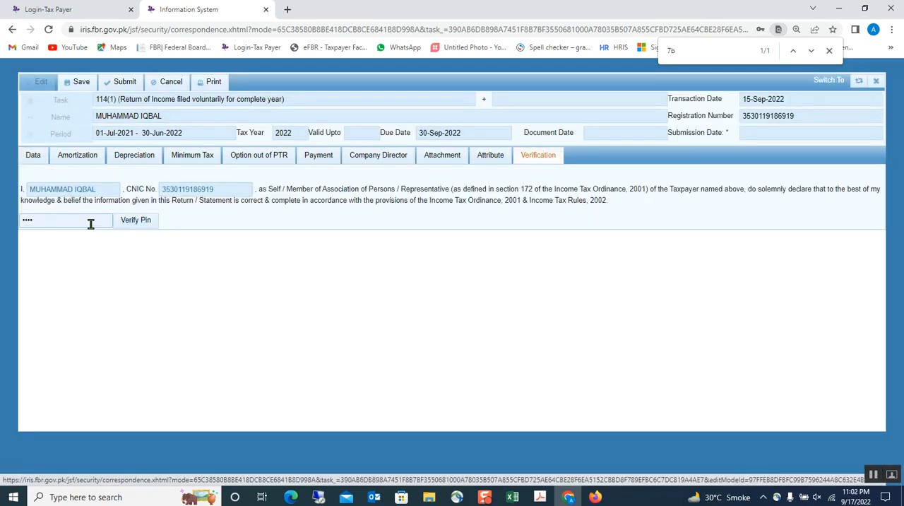
pyautogui.moveTo(71, 219); pyautogui.dragTo(6, 219)
pyautogui.press('BackSpace')
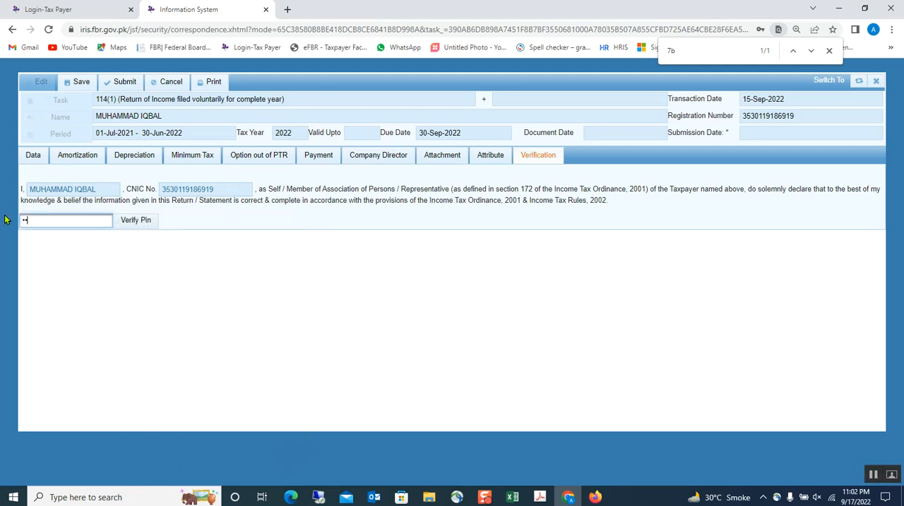
pyautogui.click(136, 223)
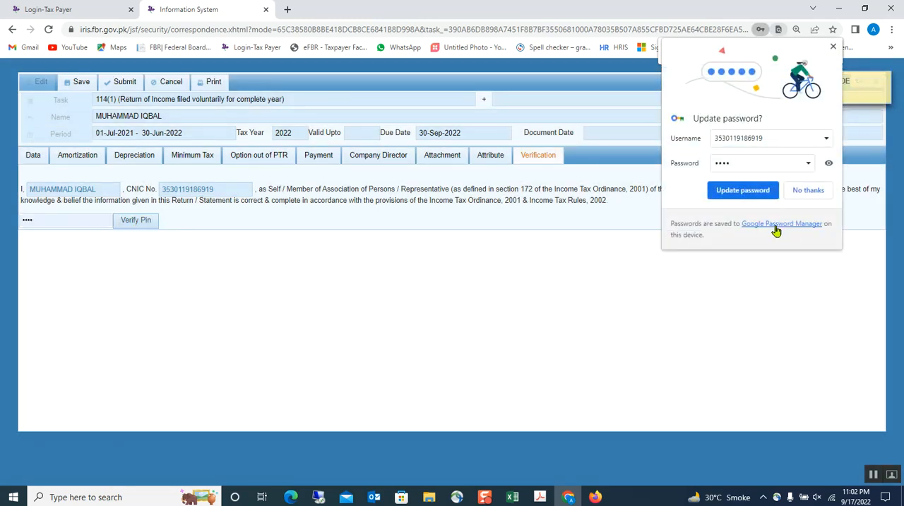
pyautogui.click(807, 190)
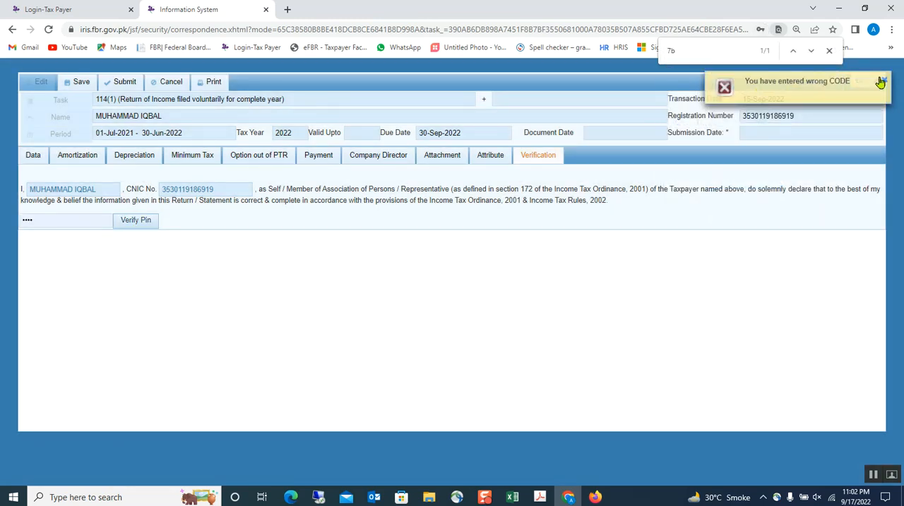
# Step: Start submitting the return and dismiss the confirmation without submitting
pyautogui.click(123, 82)
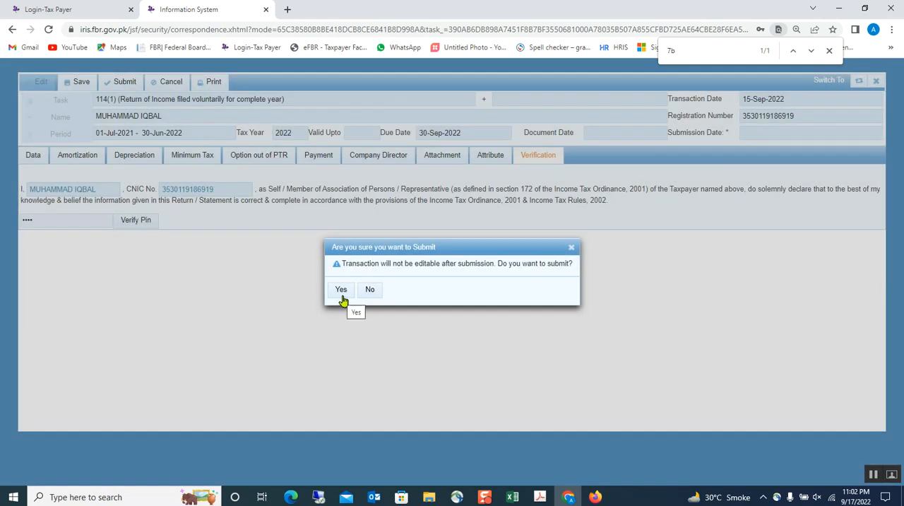
pyautogui.click(571, 246)
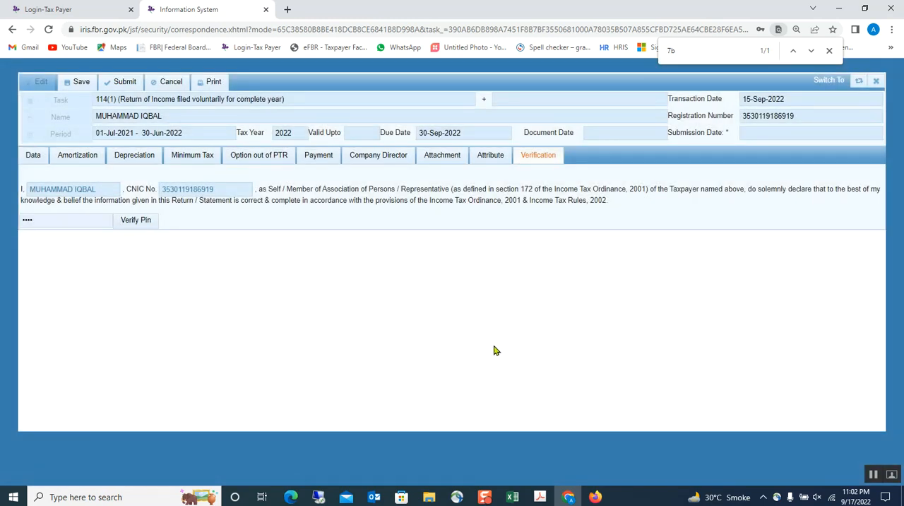
# Step: Switch to the Excel wealth reconciliation and examine the Case-1 and Case-2 income and tax payable computations, including Profit on bank
pyautogui.click(511, 497)
pyautogui.click(572, 361)
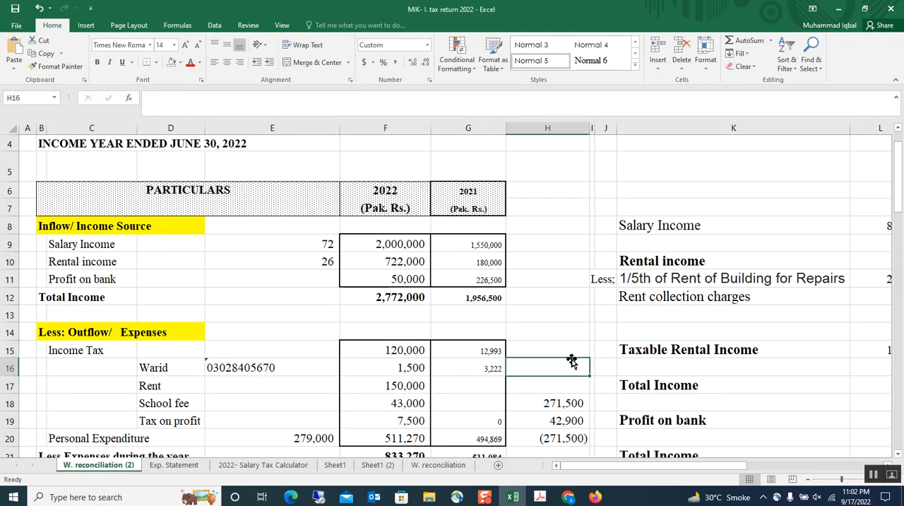
pyautogui.press('Right')
pyautogui.press('Right')
pyautogui.press('Right')
pyautogui.press('Right')
pyautogui.press('Right')
pyautogui.press('Right')
pyautogui.press('Right')
pyautogui.press('Right')
pyautogui.press('Right')
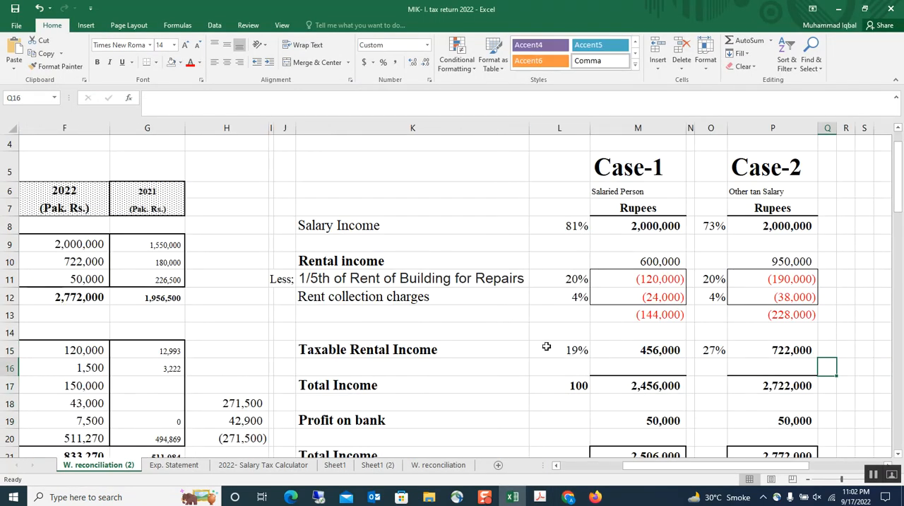
pyautogui.scroll(-1, 545, 346)
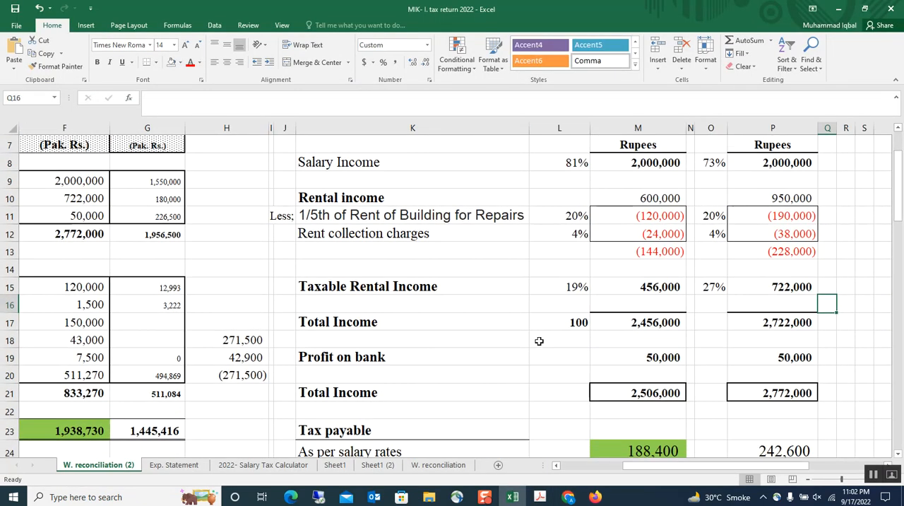
pyautogui.click(322, 361)
pyautogui.scroll(-2, 539, 389)
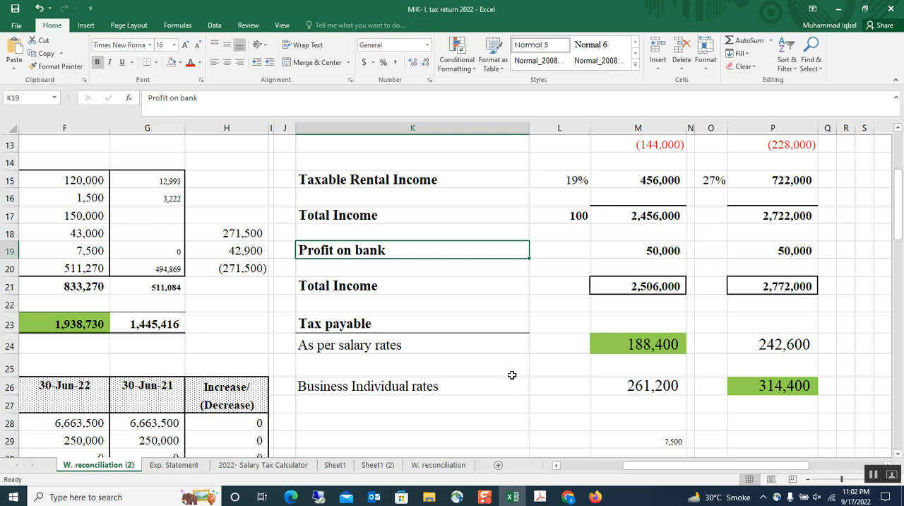
pyautogui.scroll(3, 395, 409)
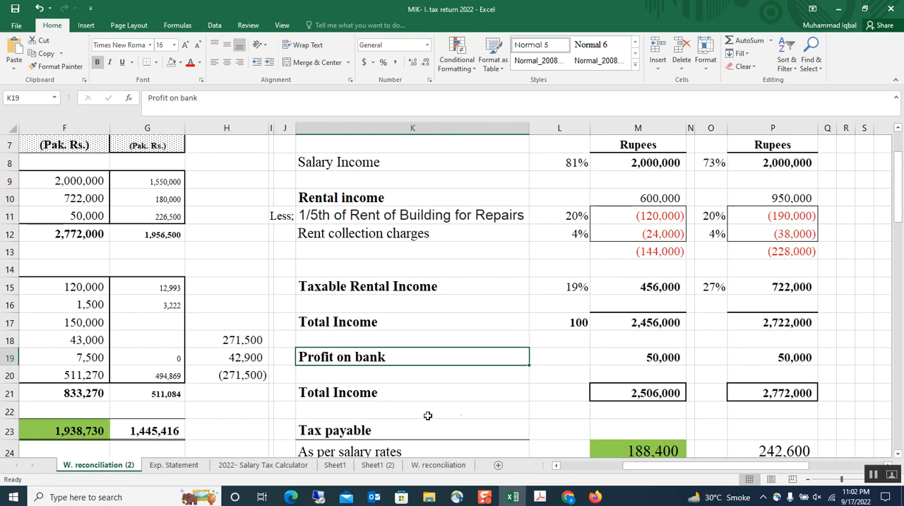
pyautogui.scroll(1, 477, 408)
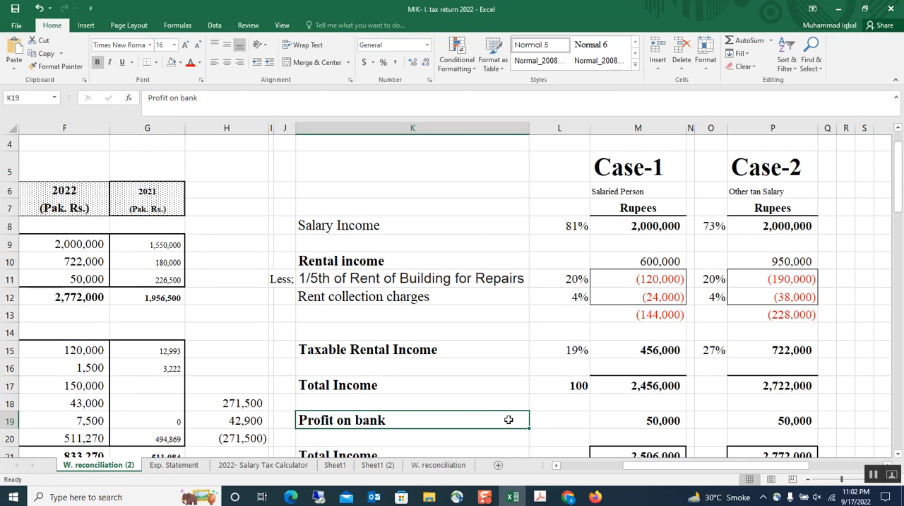